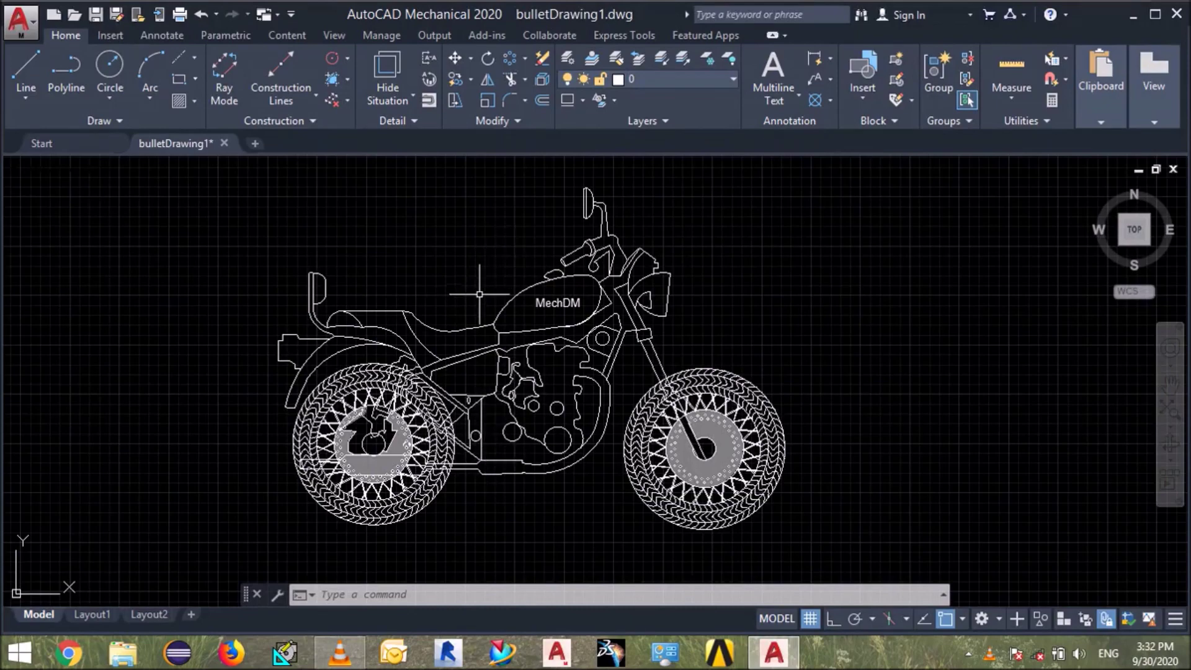
Step: Zoom in and out repeatedly over the drawing area
scroll(533, 239, "up", 2)
scroll(536, 260, "down", 2)
scroll(527, 304, "up", 4)
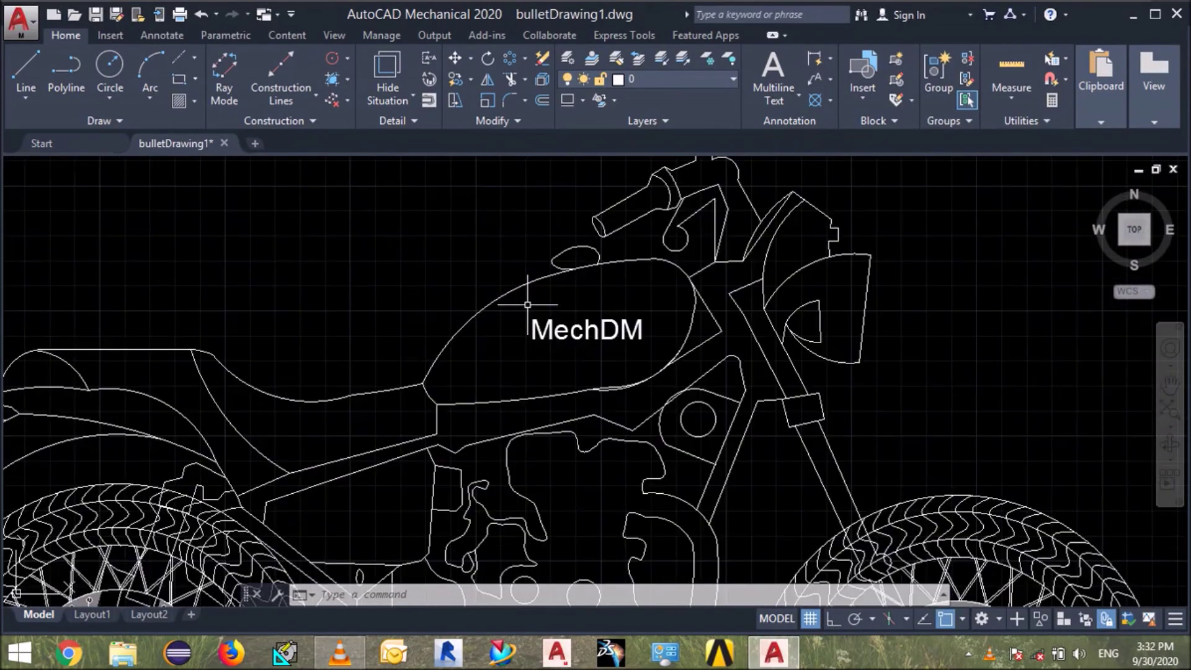
scroll(546, 328, "down", 4)
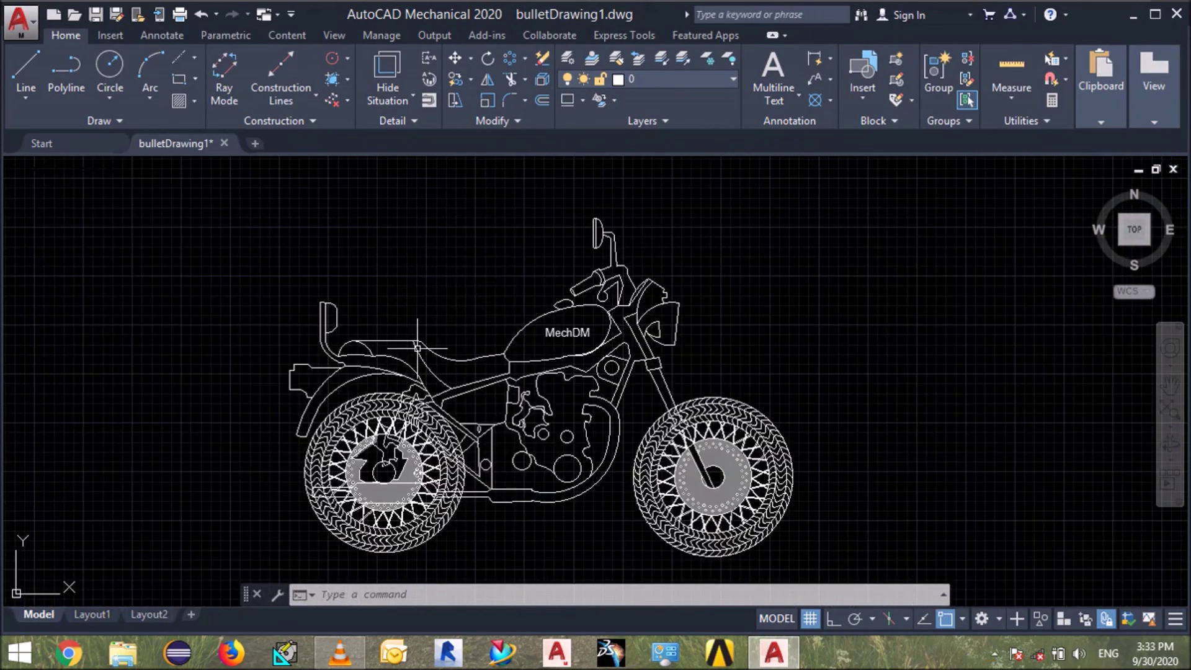
scroll(518, 322, "up", 2)
scroll(513, 335, "down", 2)
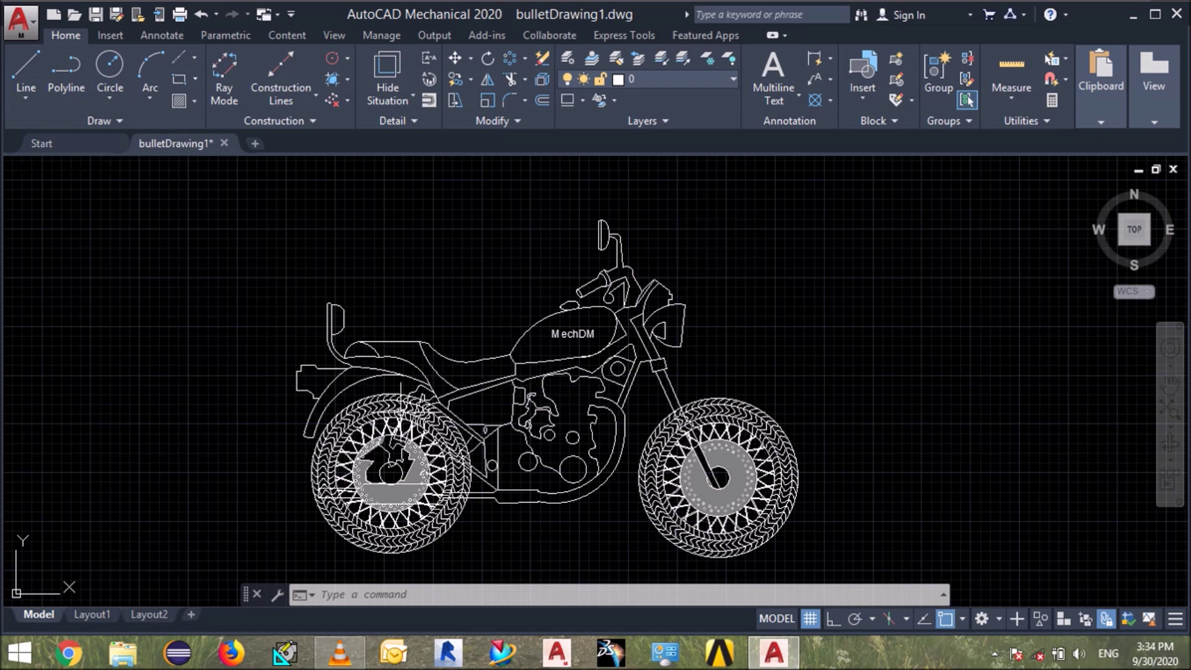
scroll(520, 428, "up", 2)
scroll(551, 446, "down", 2)
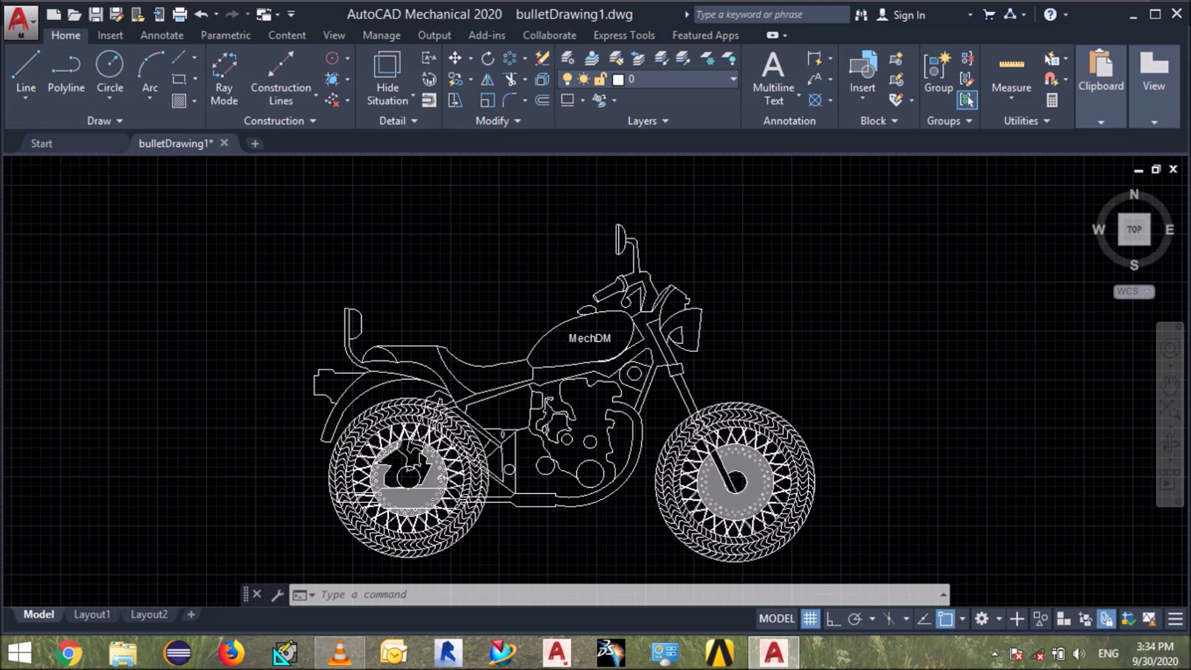
scroll(512, 349, "down", 2)
scroll(497, 354, "up", 4)
scroll(502, 366, "down", 3)
scroll(488, 368, "up", 1)
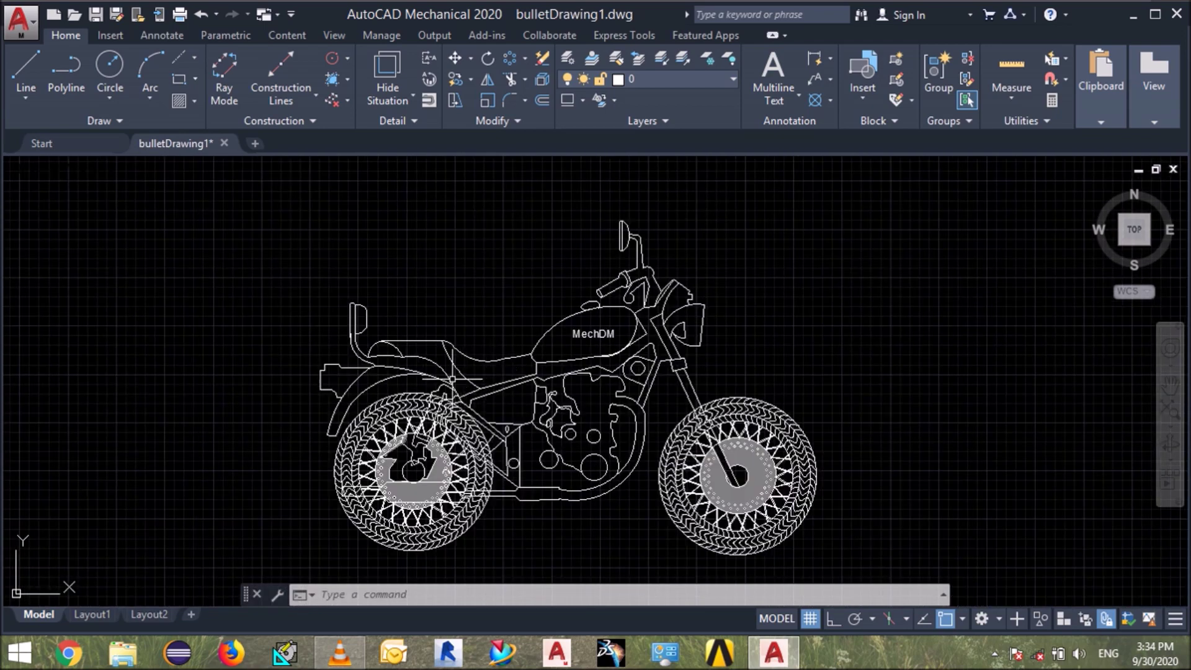
scroll(481, 362, "up", 2)
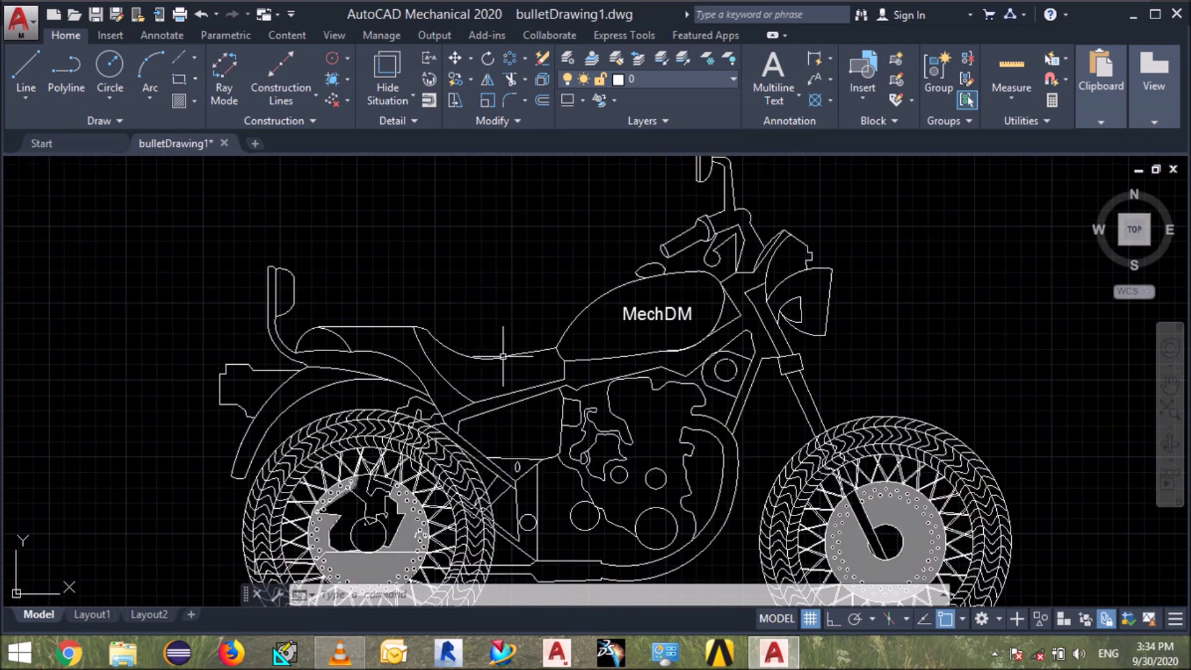
scroll(500, 358, "down", 2)
scroll(458, 367, "up", 2)
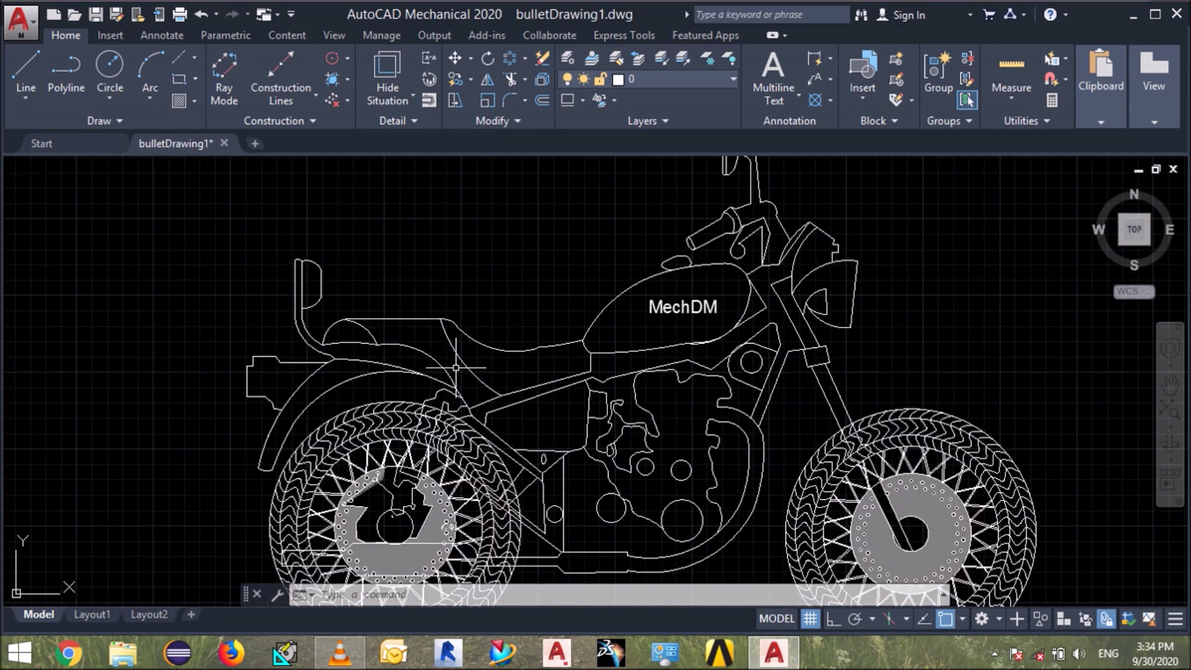
scroll(531, 317, "down", 2)
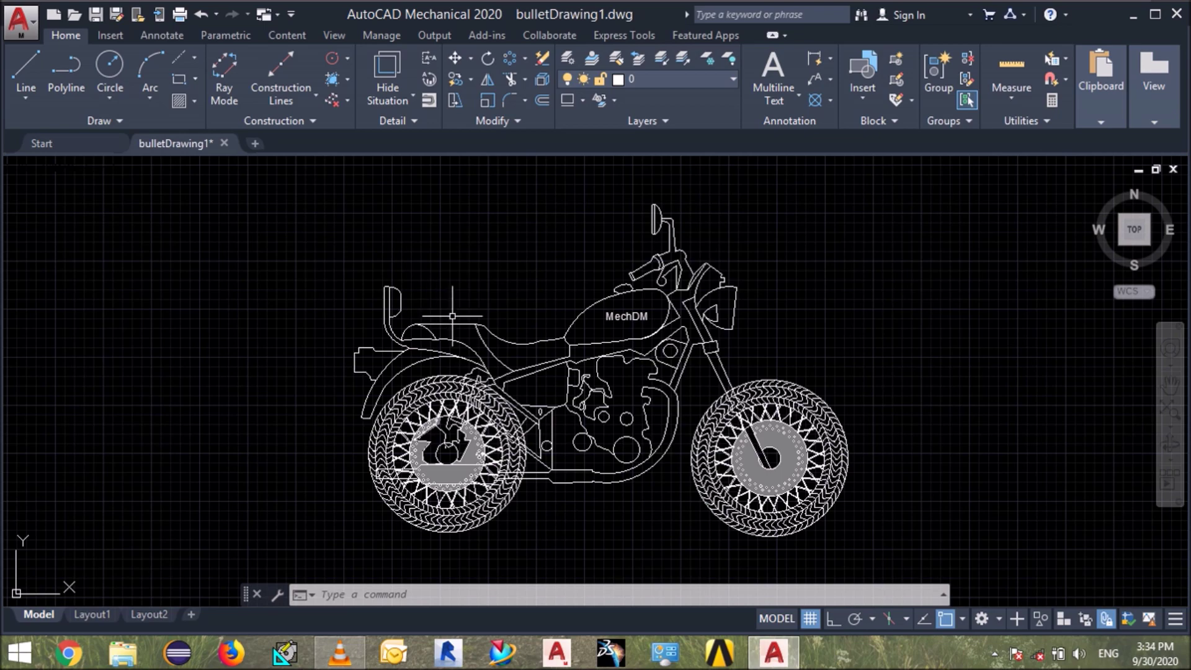
scroll(465, 314, "up", 2)
scroll(484, 326, "down", 2)
scroll(492, 340, "up", 2)
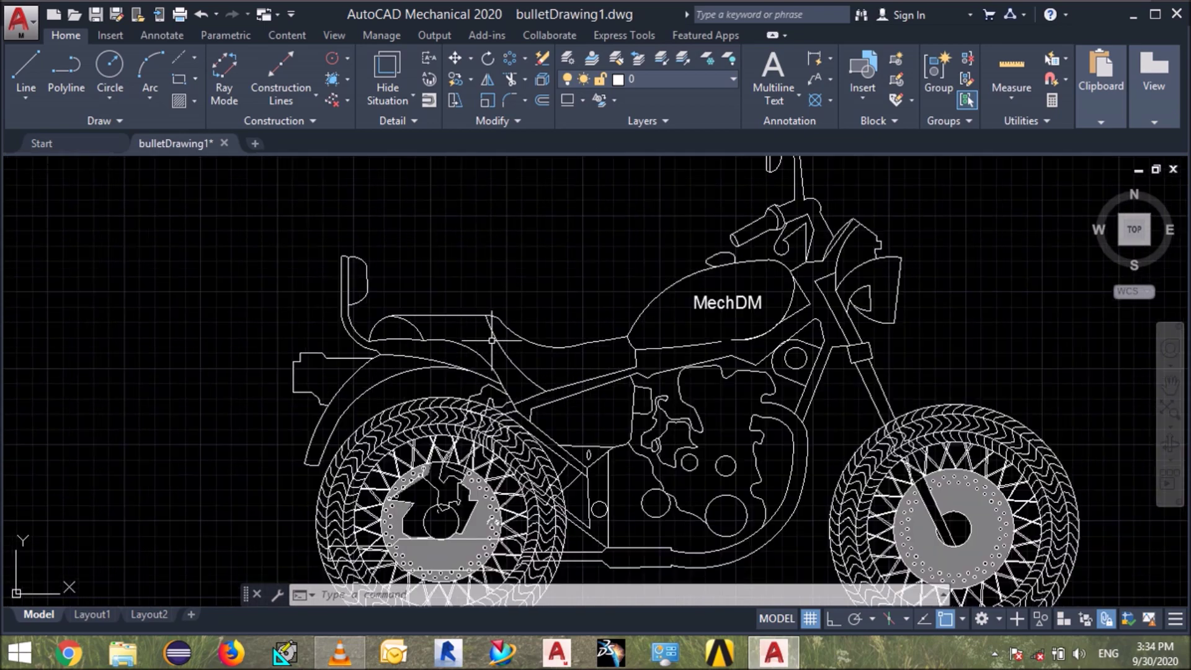
scroll(497, 332, "down", 2)
scroll(645, 368, "up", 2)
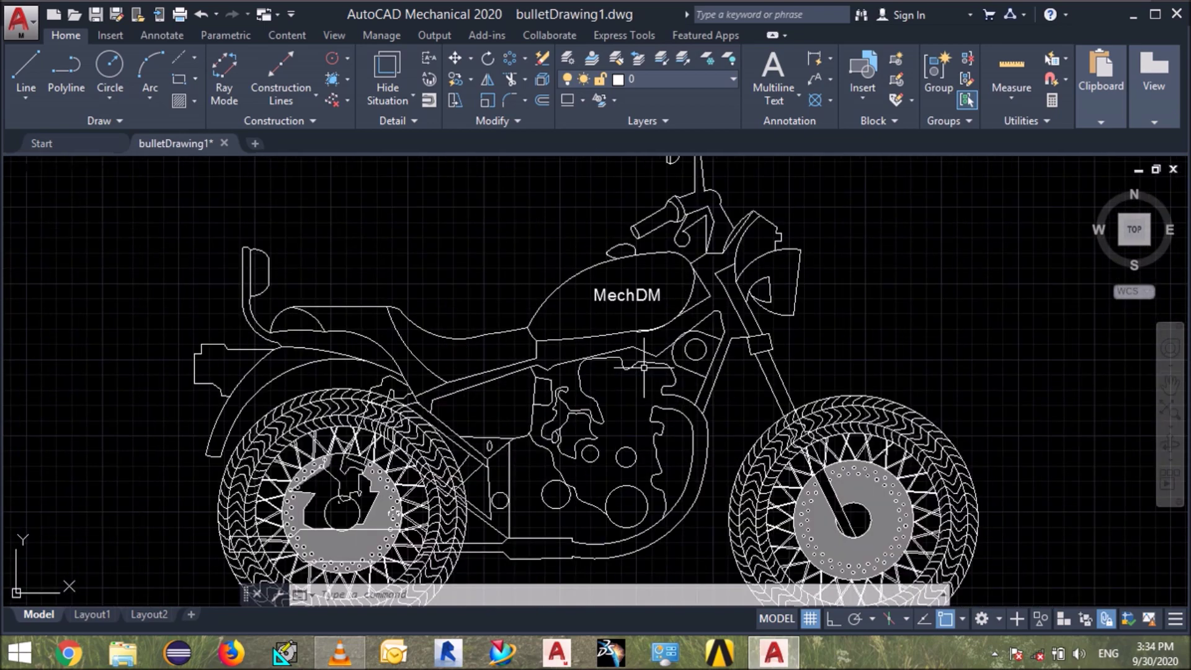
scroll(468, 387, "down", 2)
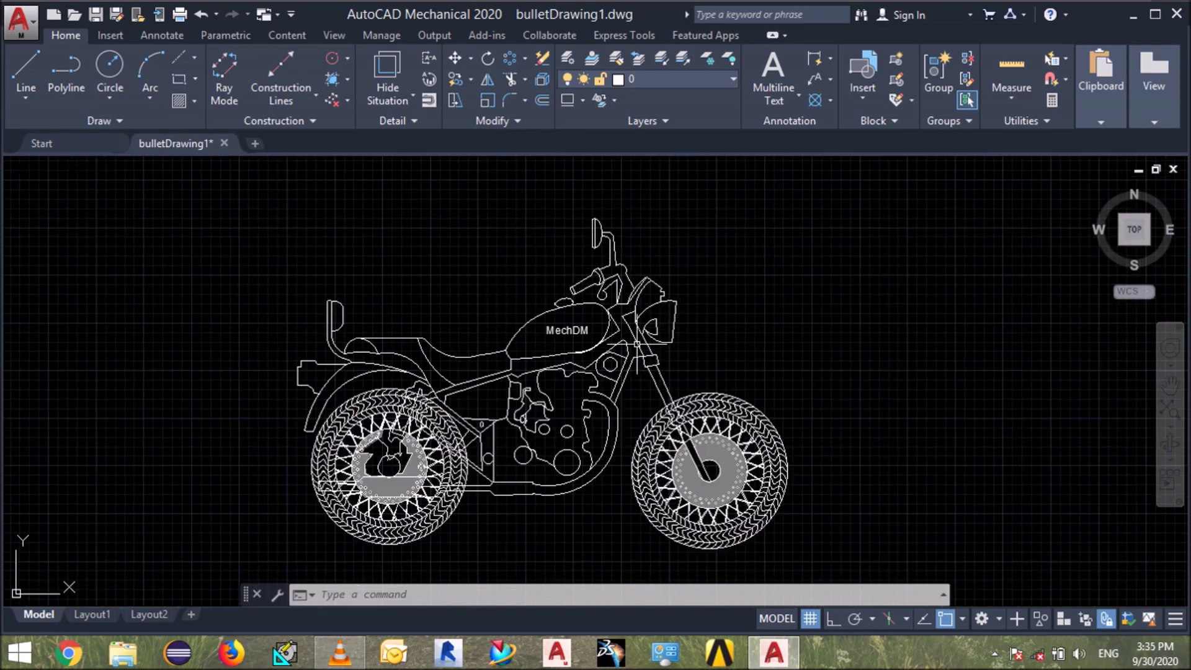
scroll(646, 340, "up", 4)
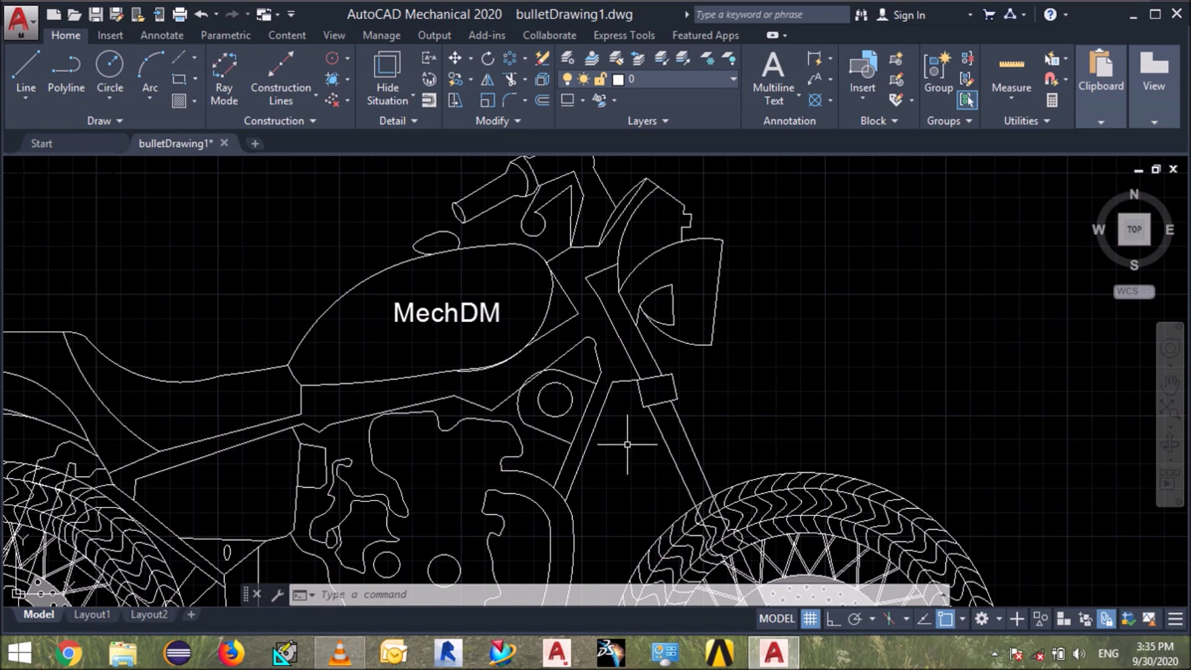
scroll(664, 407, "down", 4)
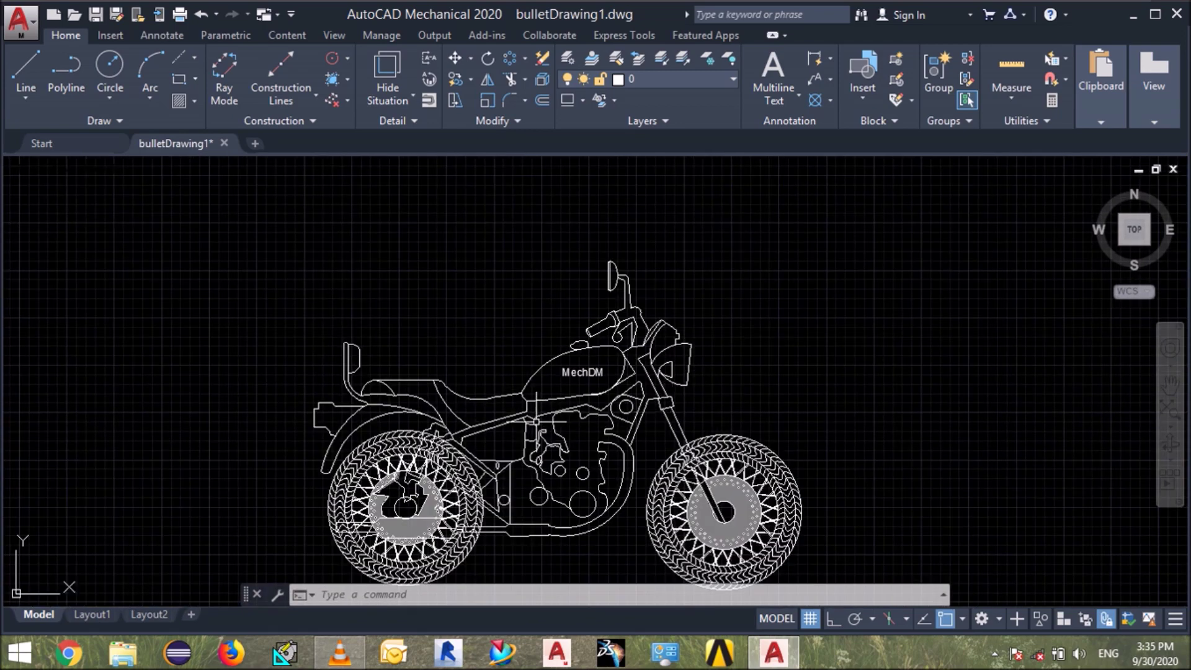
scroll(515, 464, "up", 2)
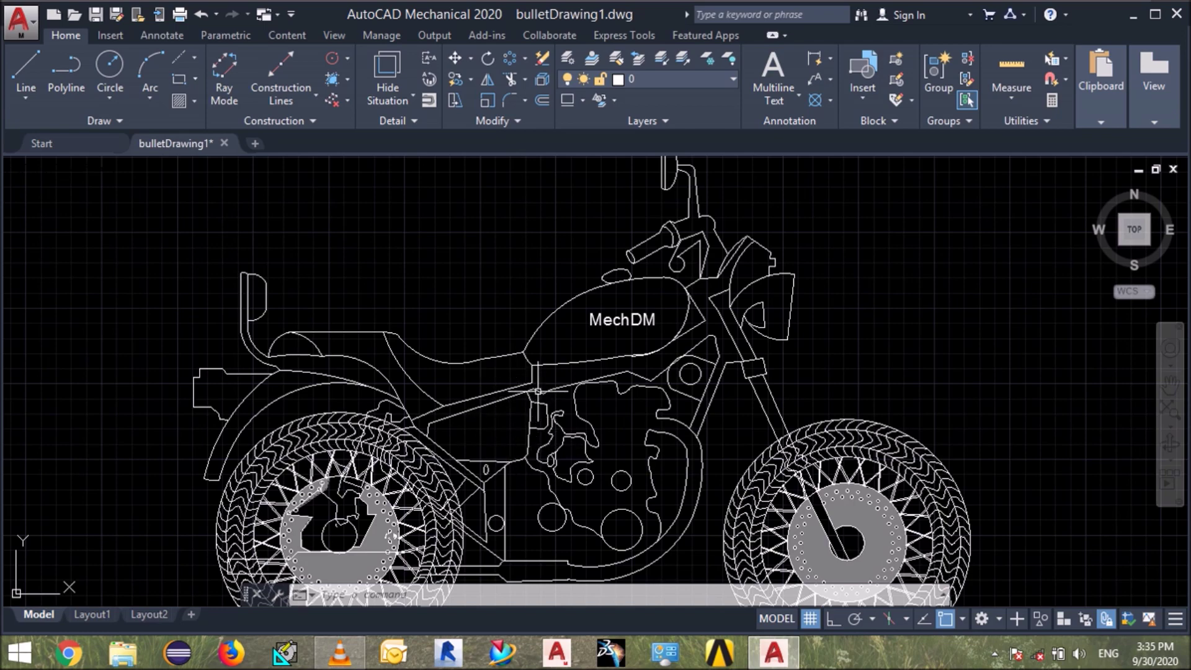
scroll(536, 393, "down", 2)
scroll(523, 372, "up", 2)
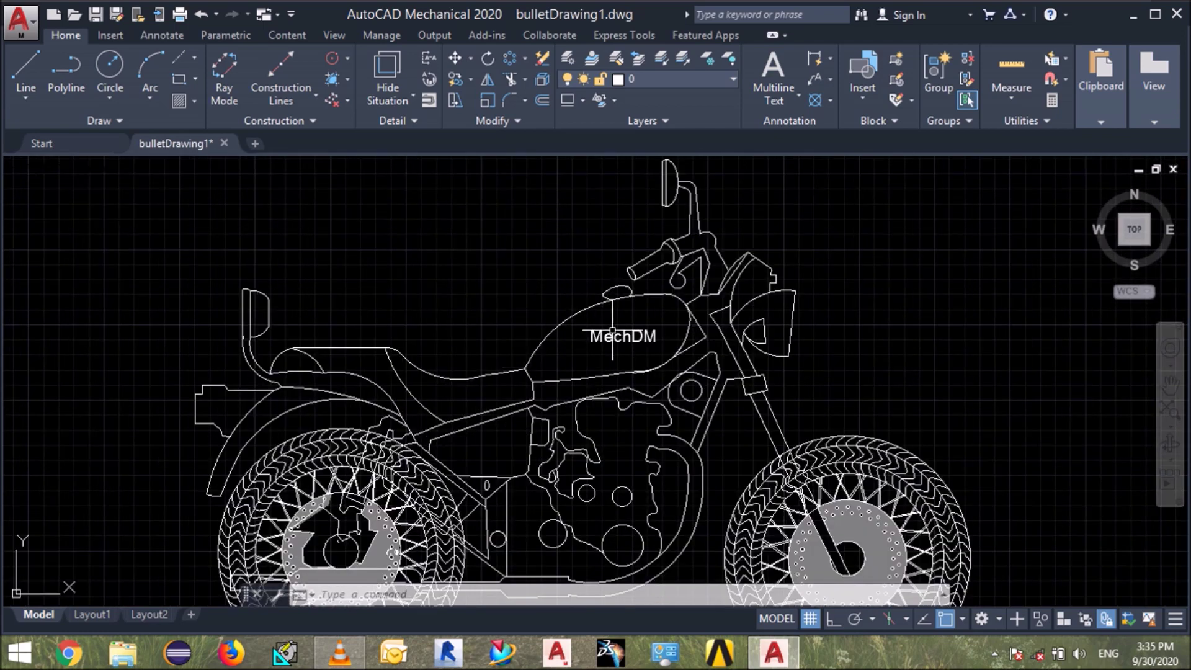
scroll(533, 446, "down", 2)
scroll(548, 443, "down", 2)
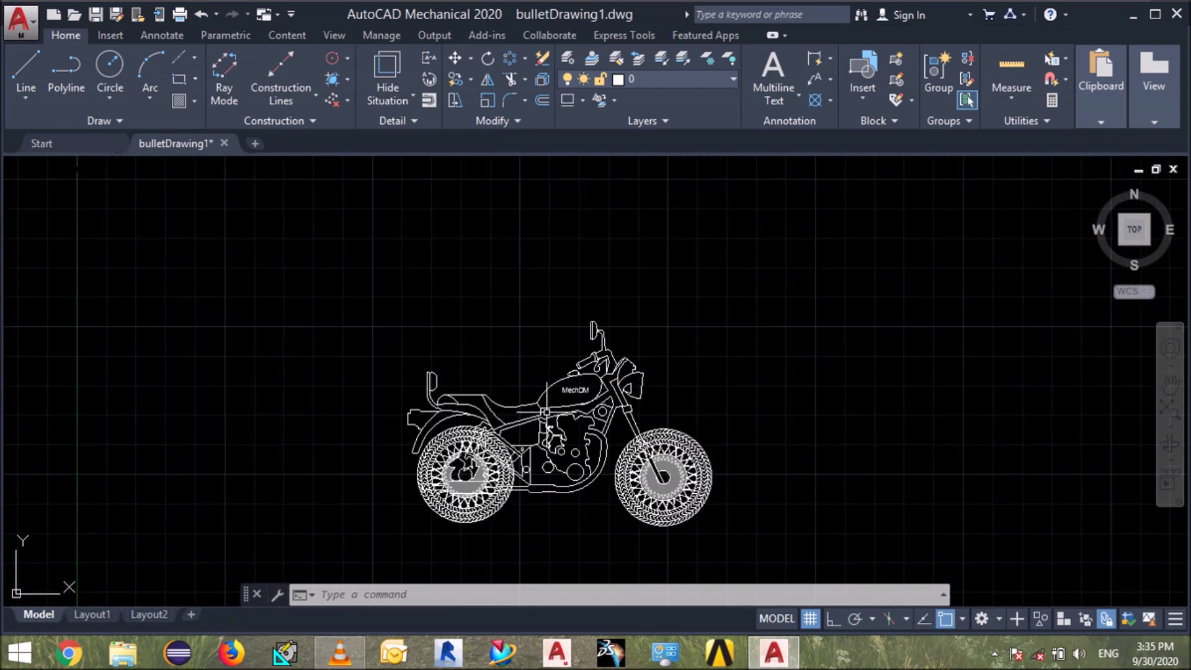
scroll(558, 450, "up", 2)
scroll(561, 447, "up", 2)
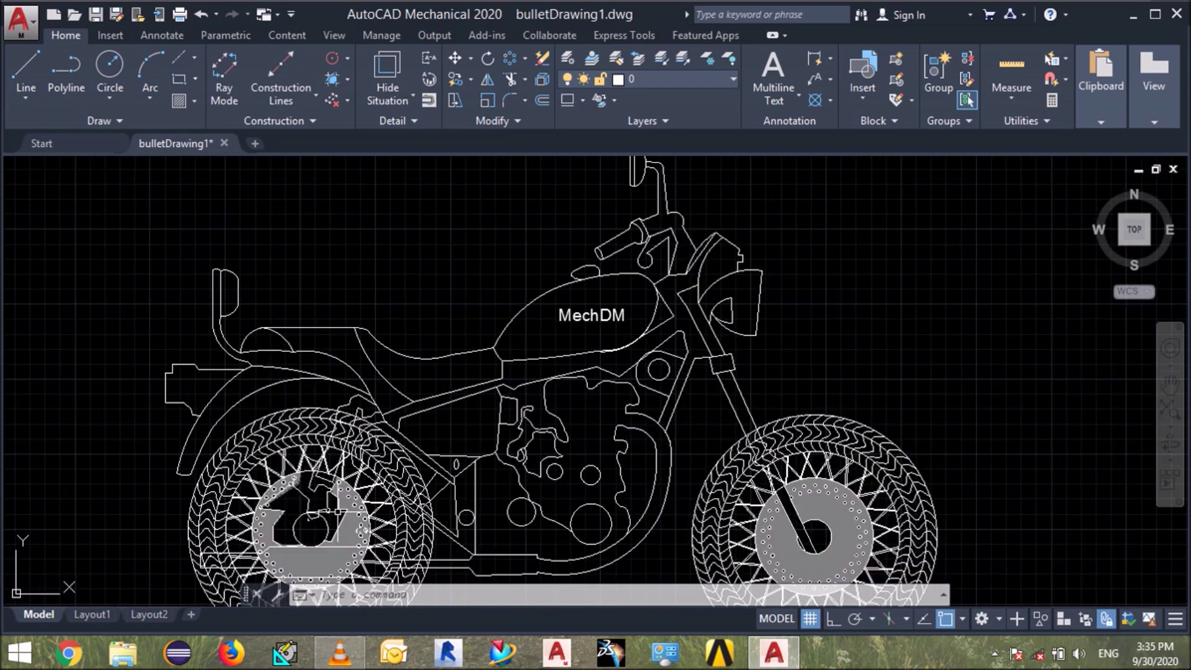
scroll(551, 387, "down", 2)
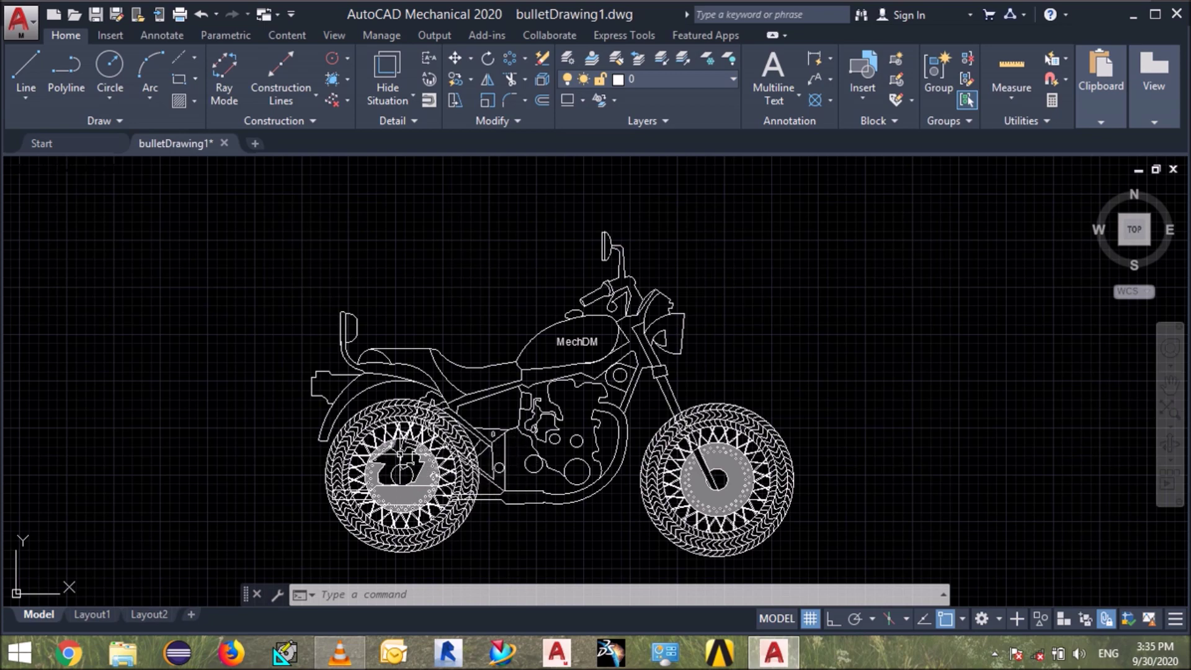
scroll(427, 472, "up", 2)
scroll(428, 459, "up", 2)
scroll(422, 385, "down", 6)
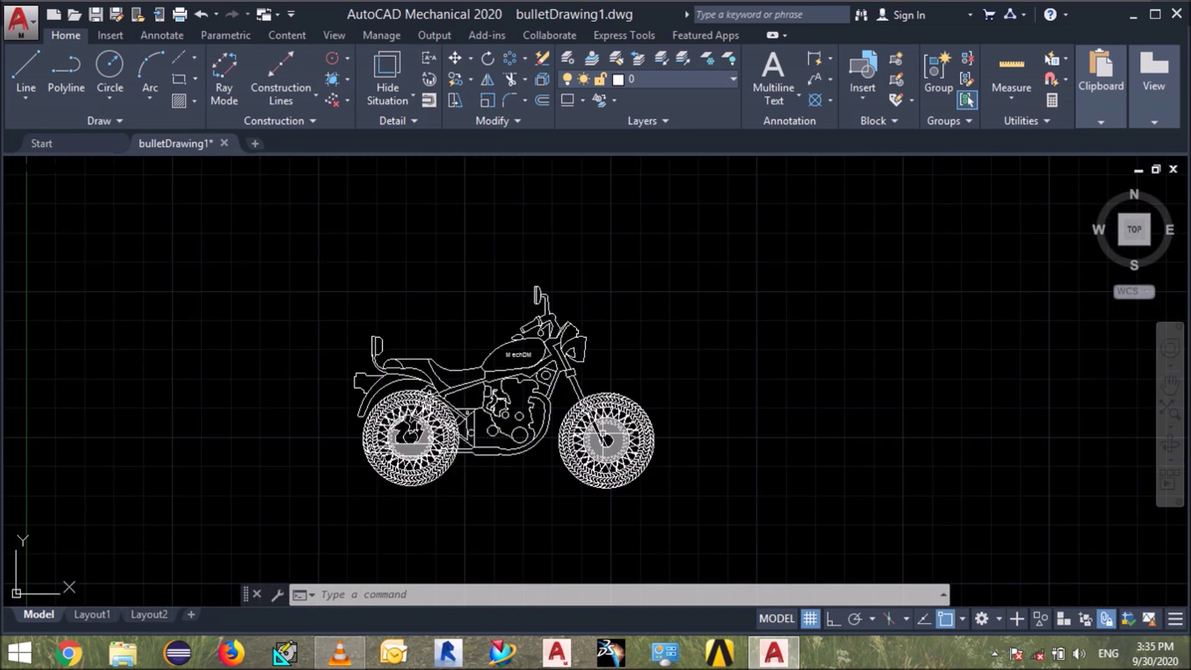
scroll(608, 437, "up", 3)
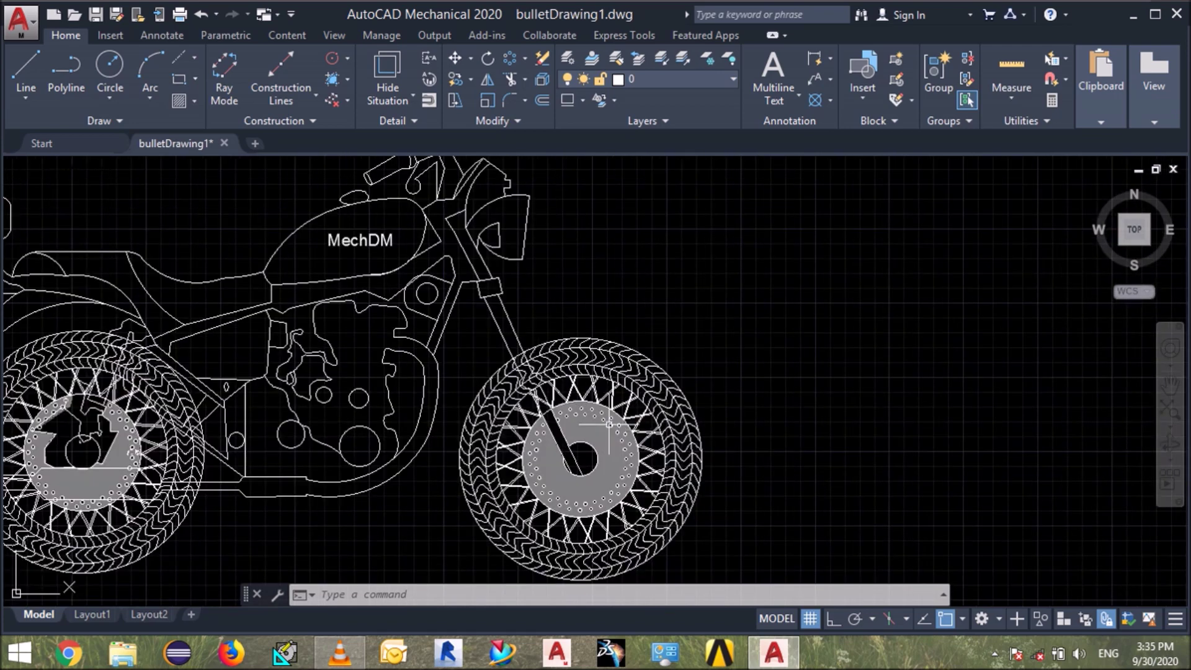
scroll(581, 404, "down", 2)
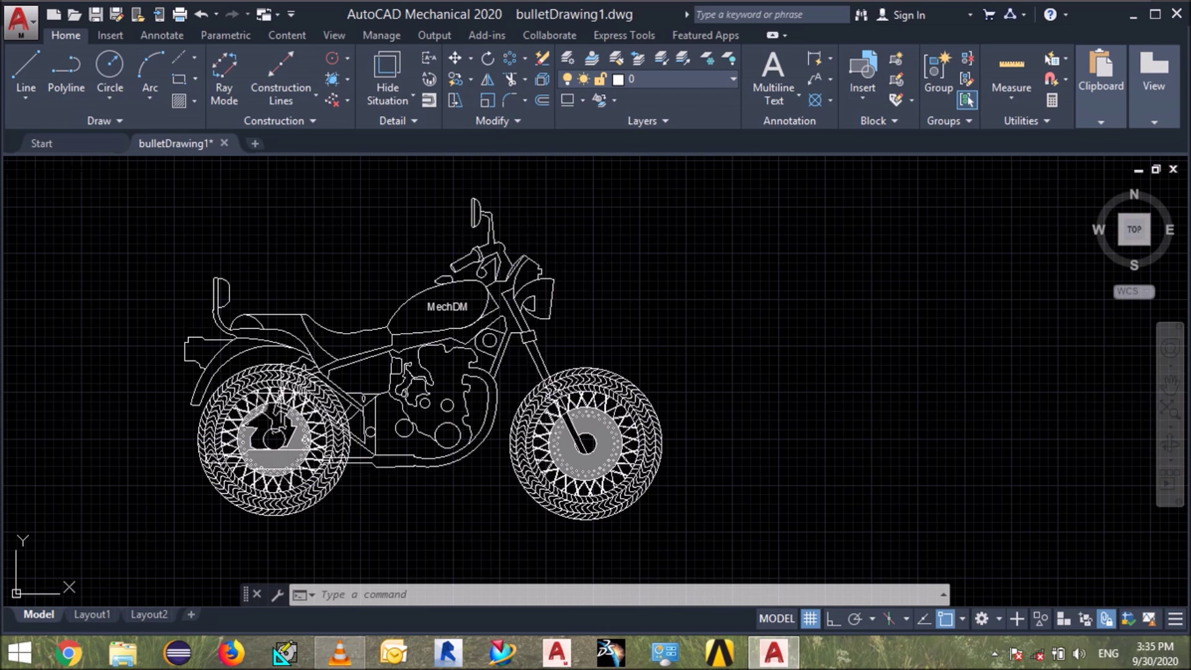
scroll(472, 292, "down", 2)
scroll(434, 313, "up", 2)
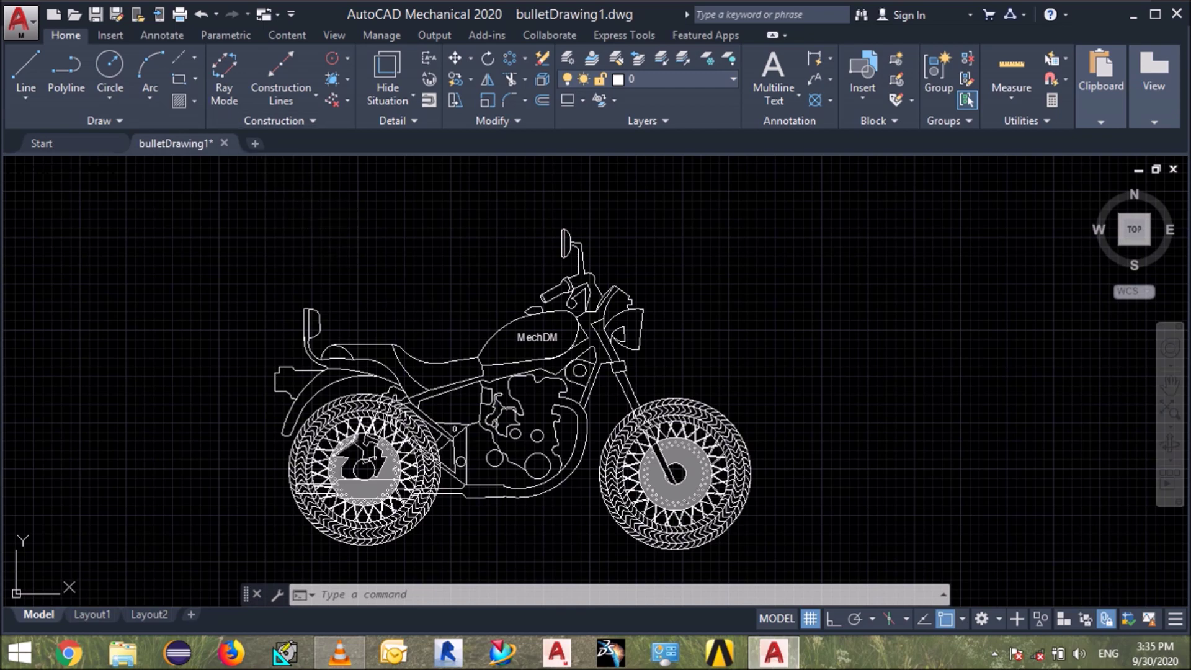
Step: Start a new blank drawing from the acad template, cancelling a stray command
key("ctrl+n")
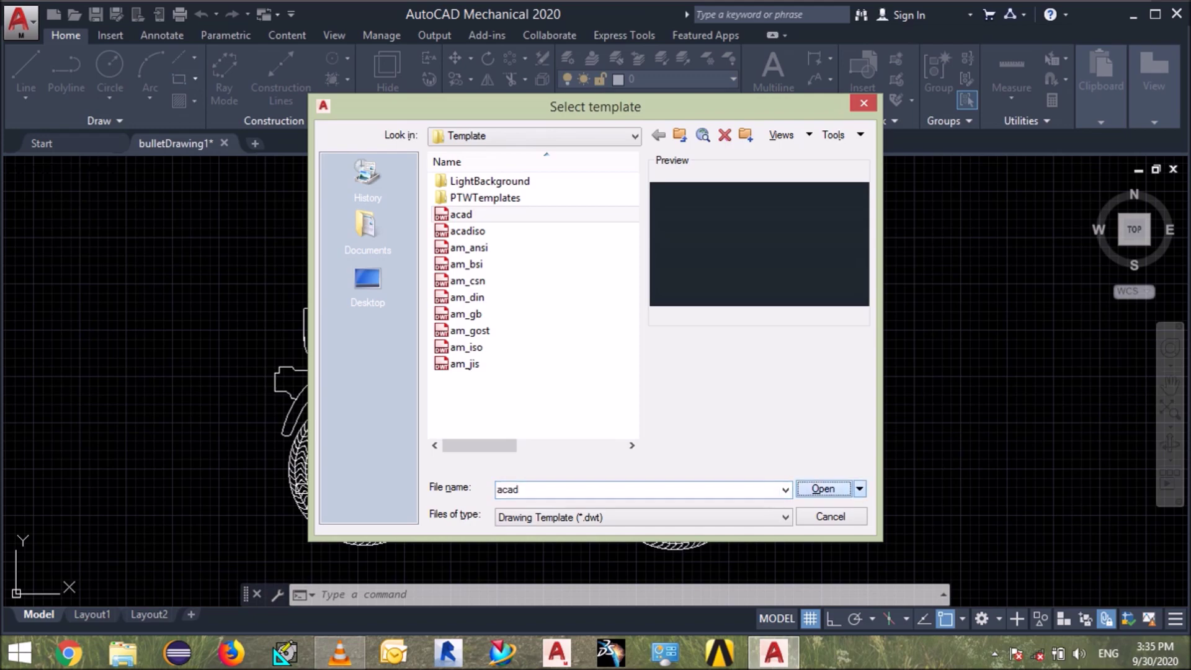
key("Return")
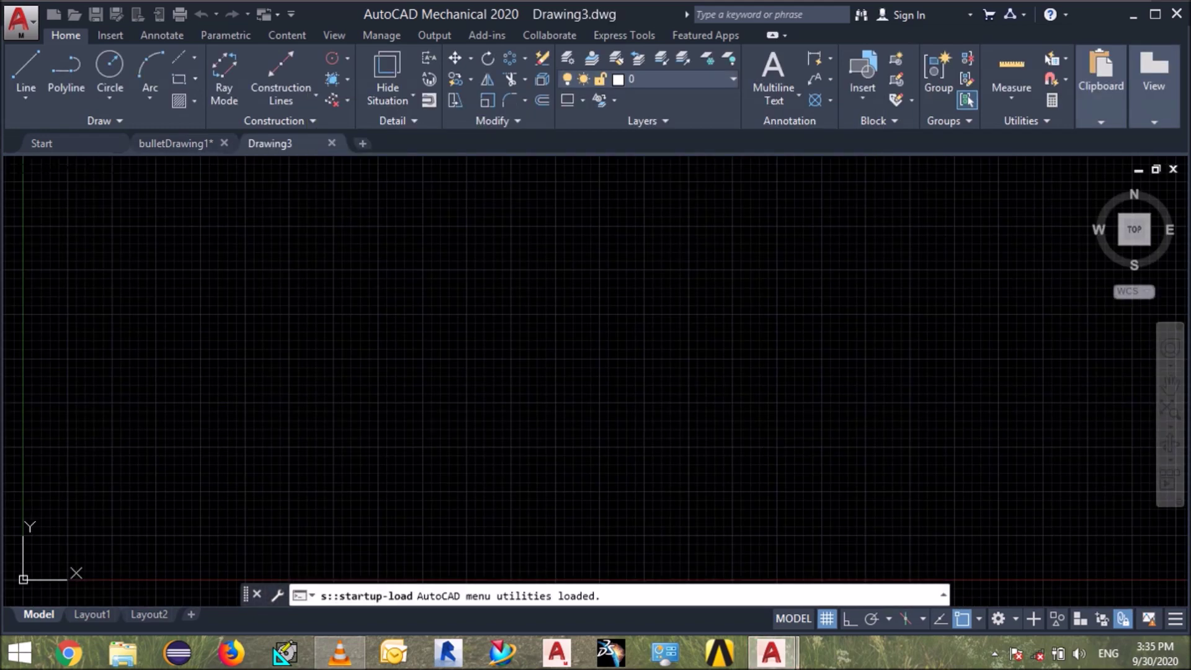
type("4")
key("Return")
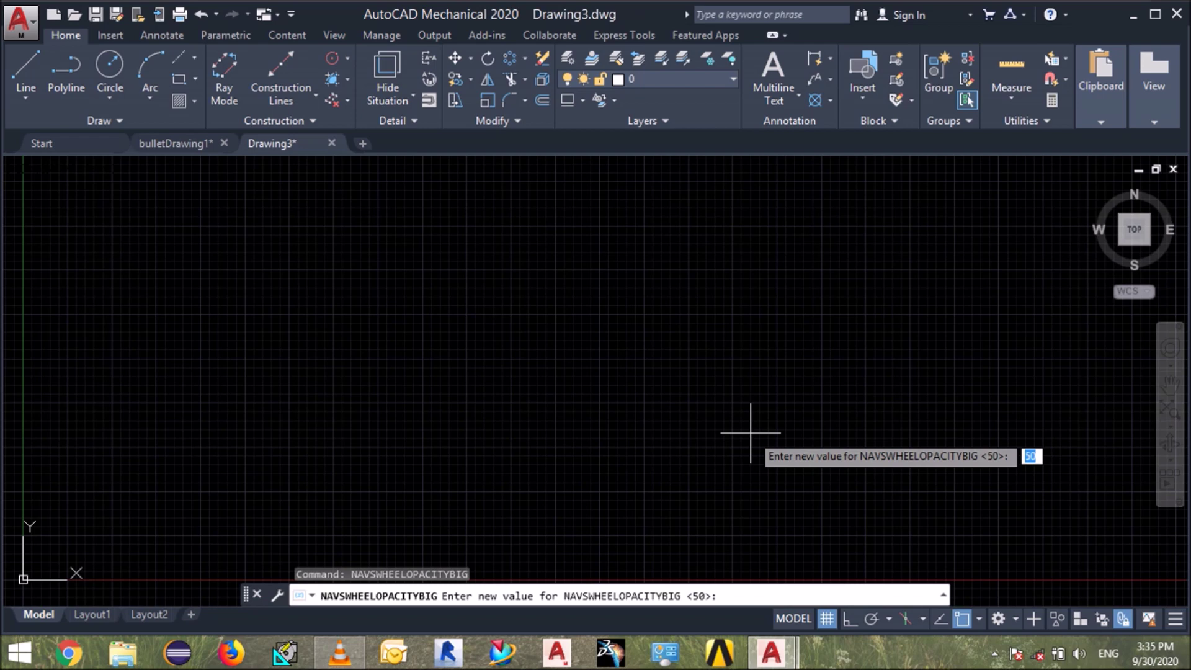
key("Escape")
key("Escape")
Step: Set the Drawing Units insertion scale to Millimeters and confirm
type("un")
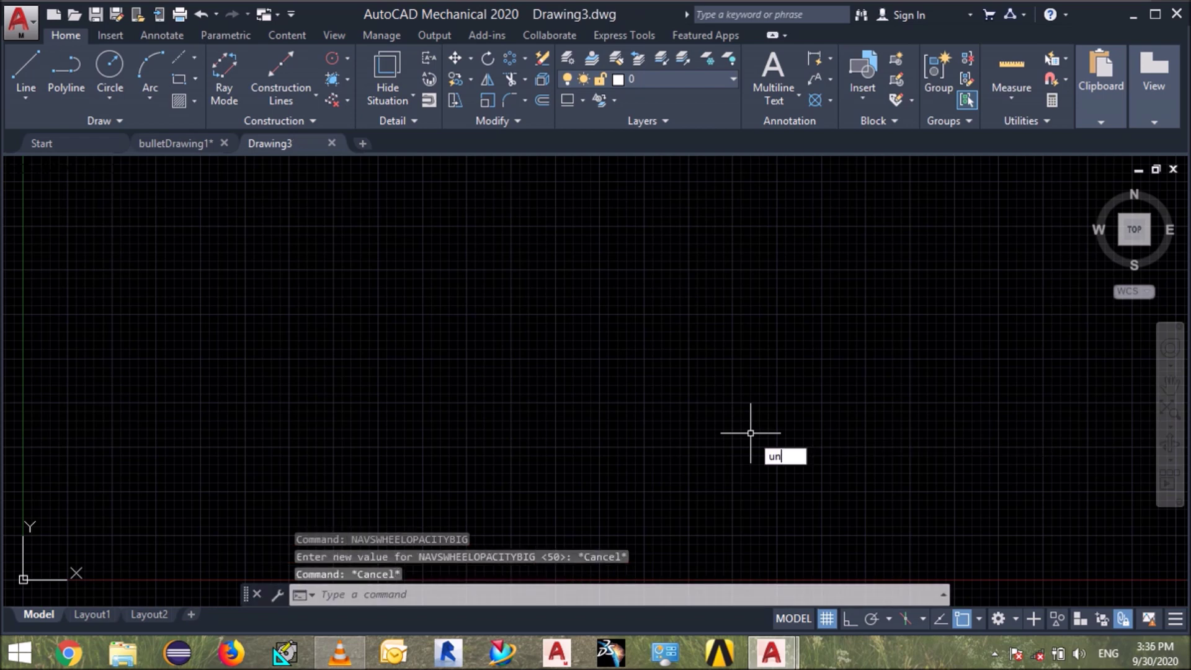
key("Return")
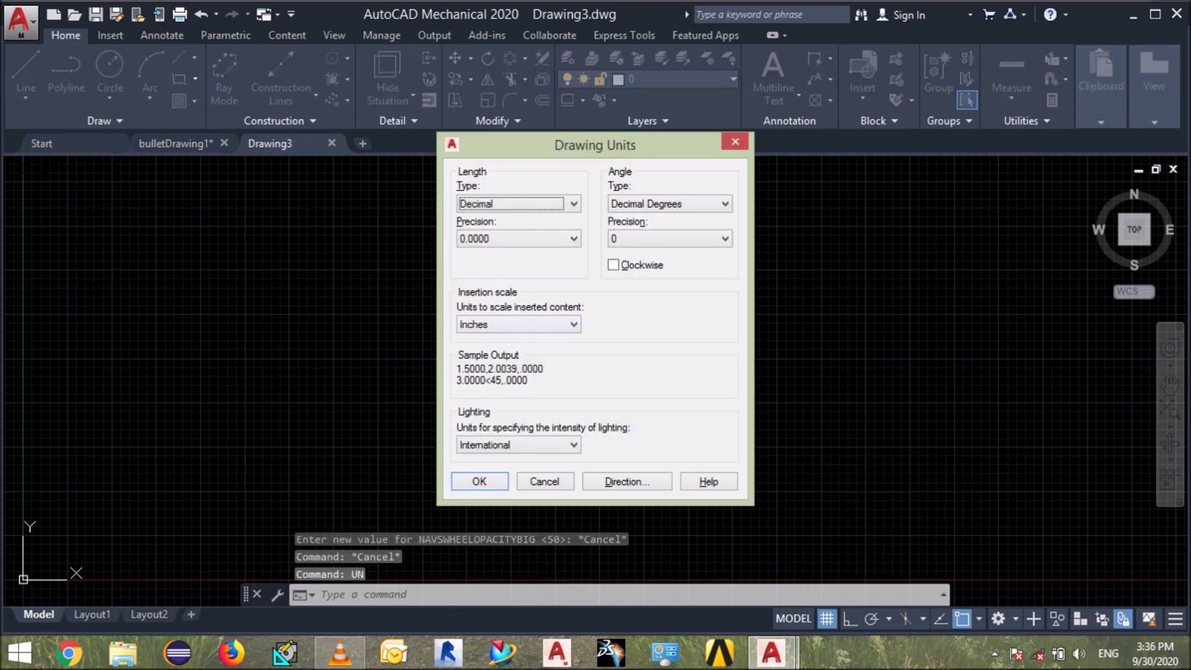
left_click(518, 324)
left_click(505, 402)
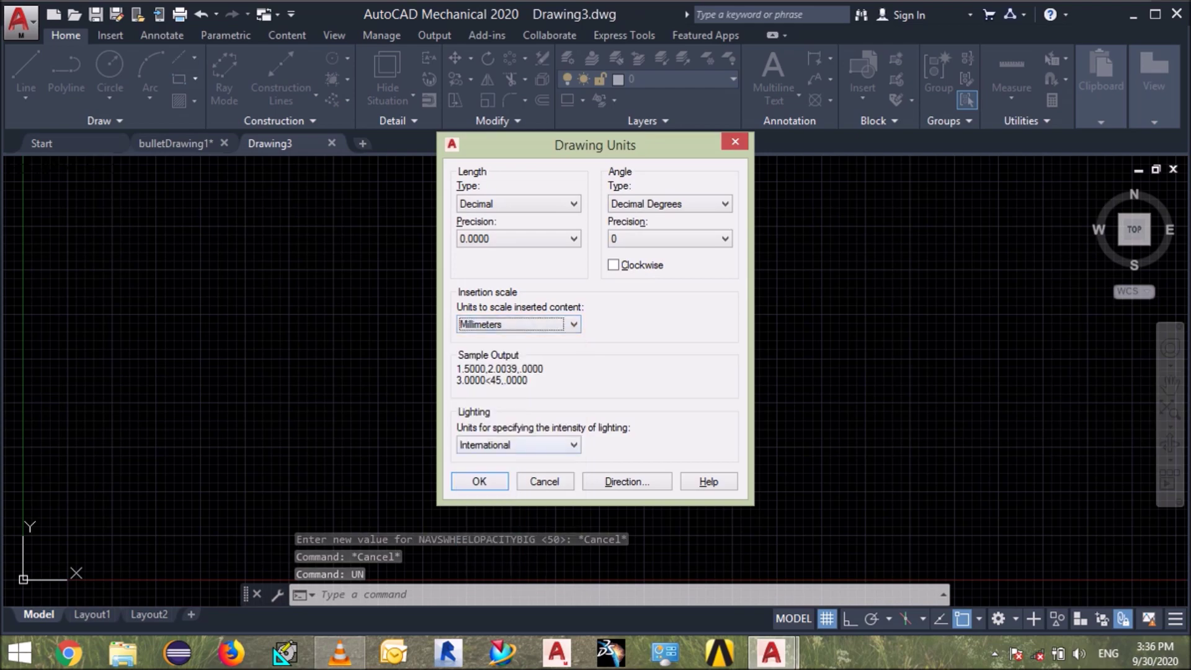
left_click(478, 481)
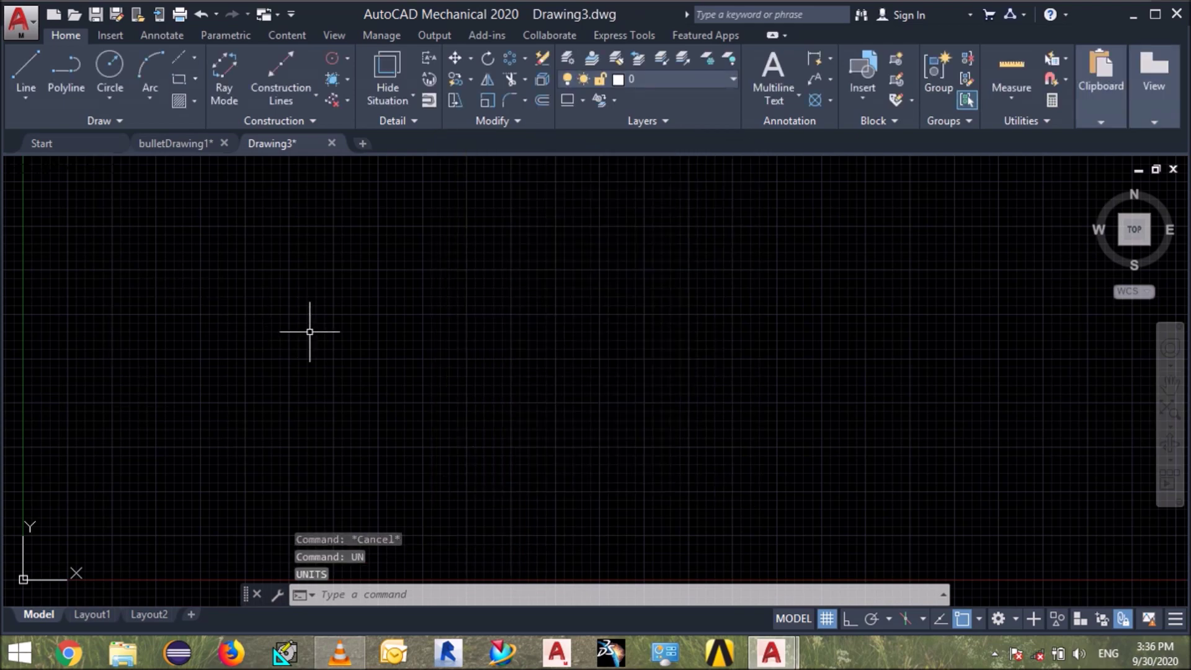
Step: Draw a circle of radius 510 on the drawing
scroll(328, 362, "down", 3)
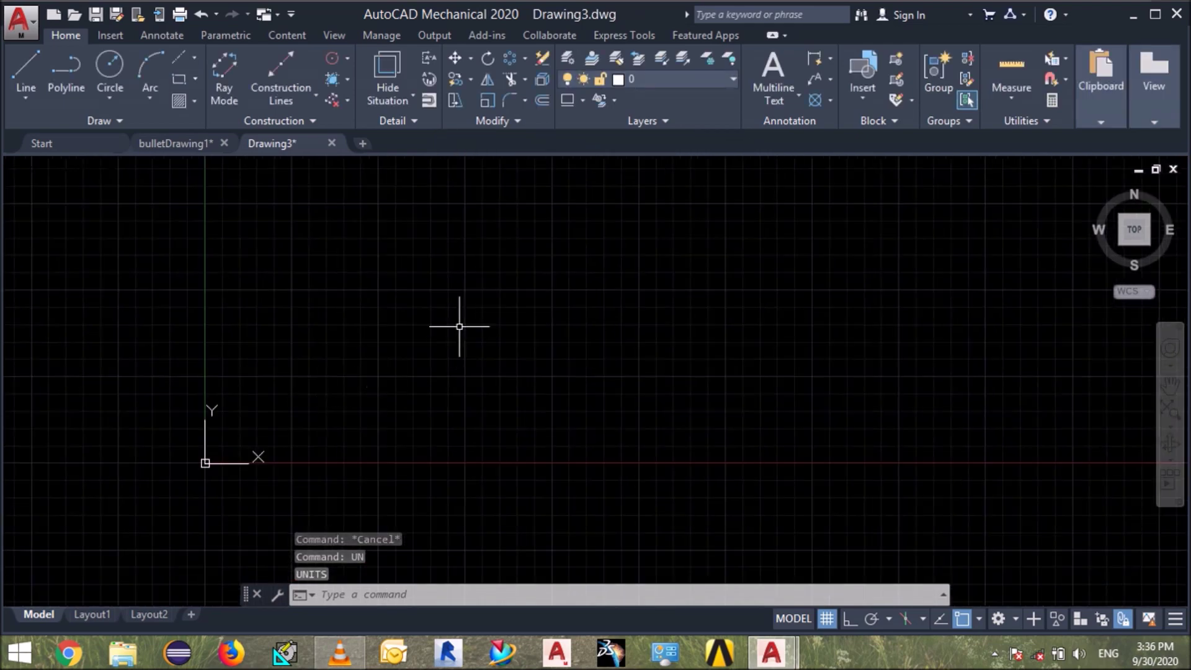
scroll(222, 500, "up", 3)
scroll(465, 353, "up", 3)
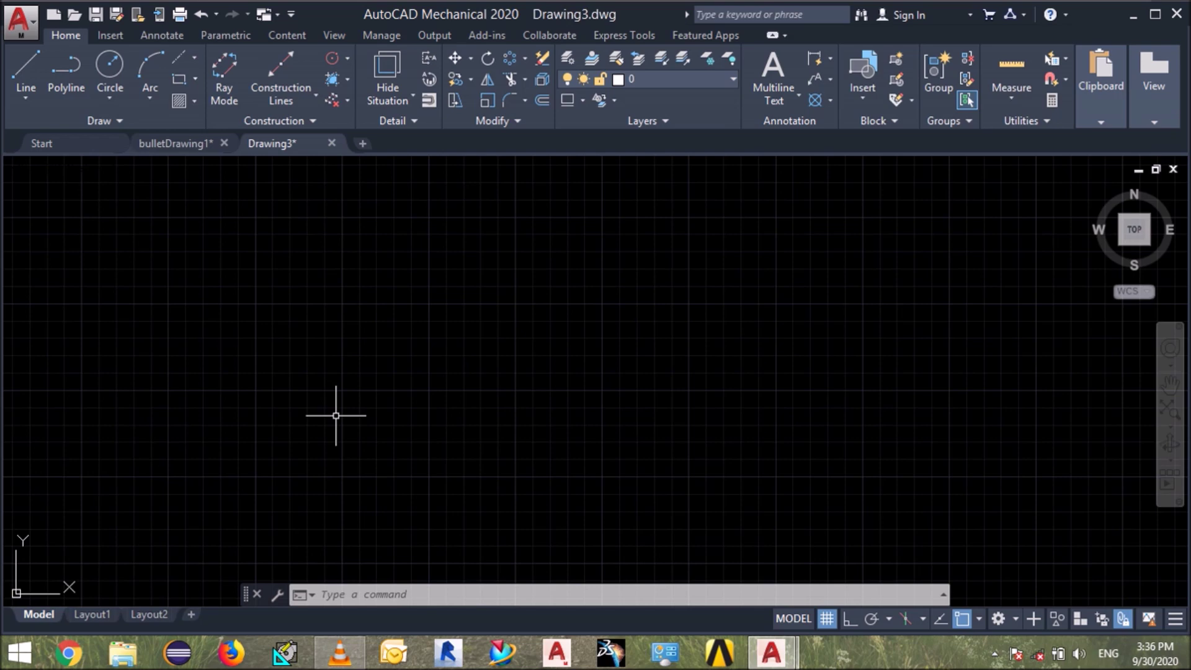
type("c")
key("Return")
scroll(422, 428, "down", 2)
middle_click_drag(551, 354, 210, 508)
left_click(511, 383)
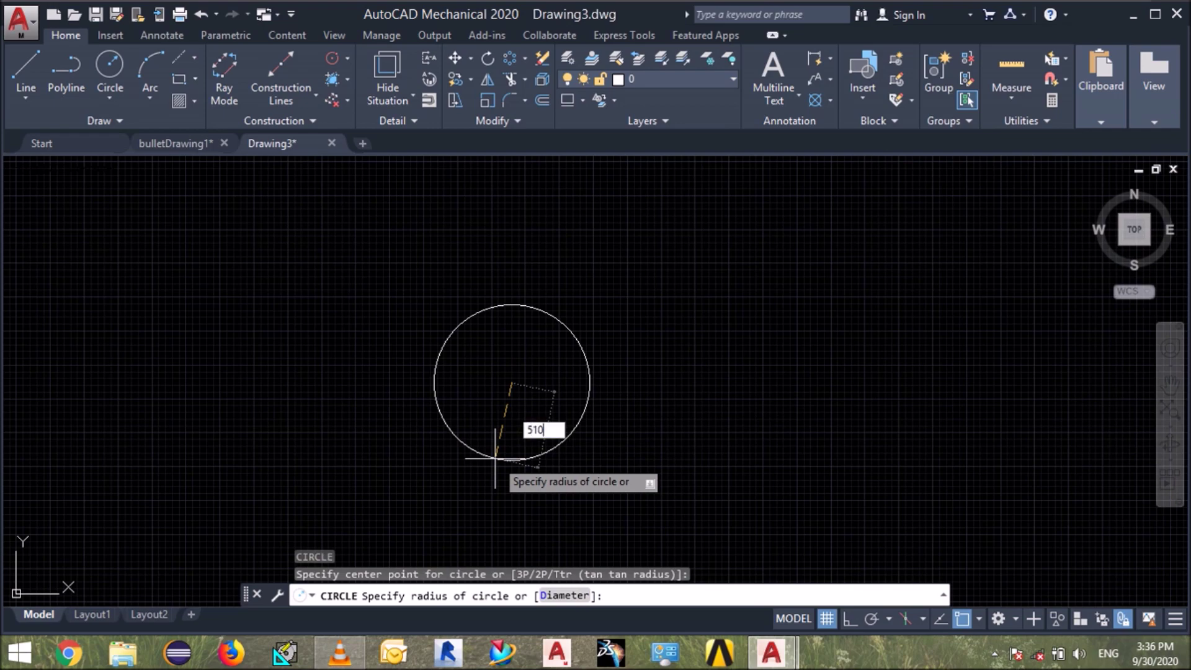
key("Return")
Step: Move the 510 circle up and to the right of the origin
scroll(509, 434, "down", 3)
scroll(503, 437, "down", 5)
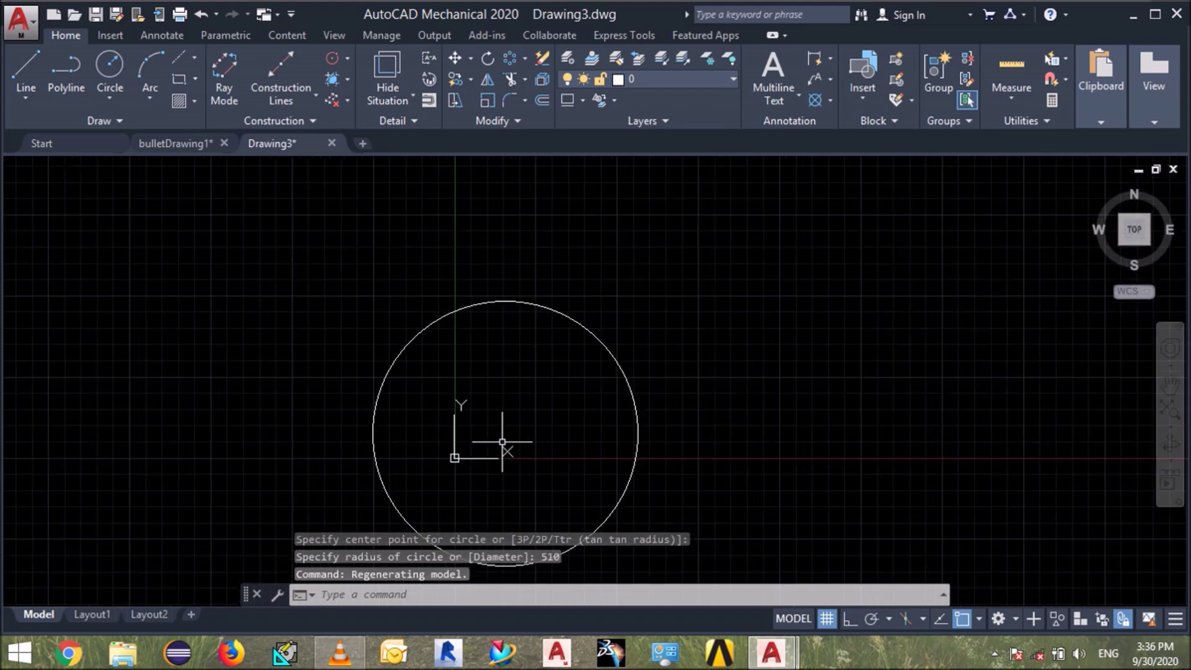
left_click(607, 350)
scroll(487, 409, "down", 3)
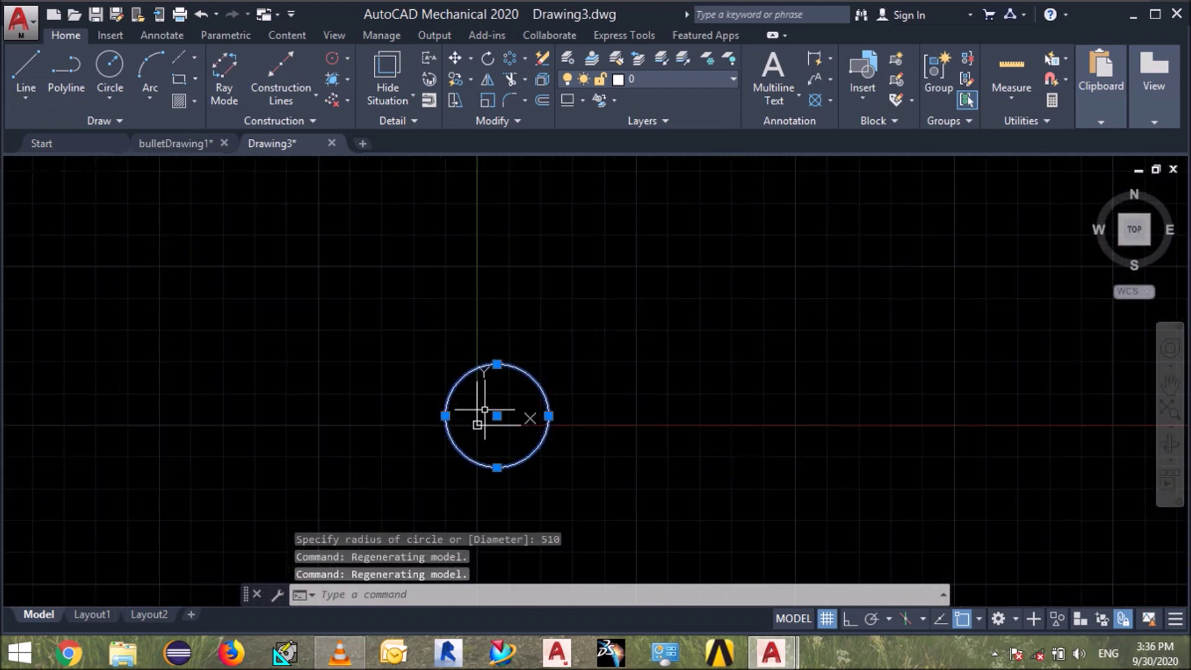
type("m")
key("Return")
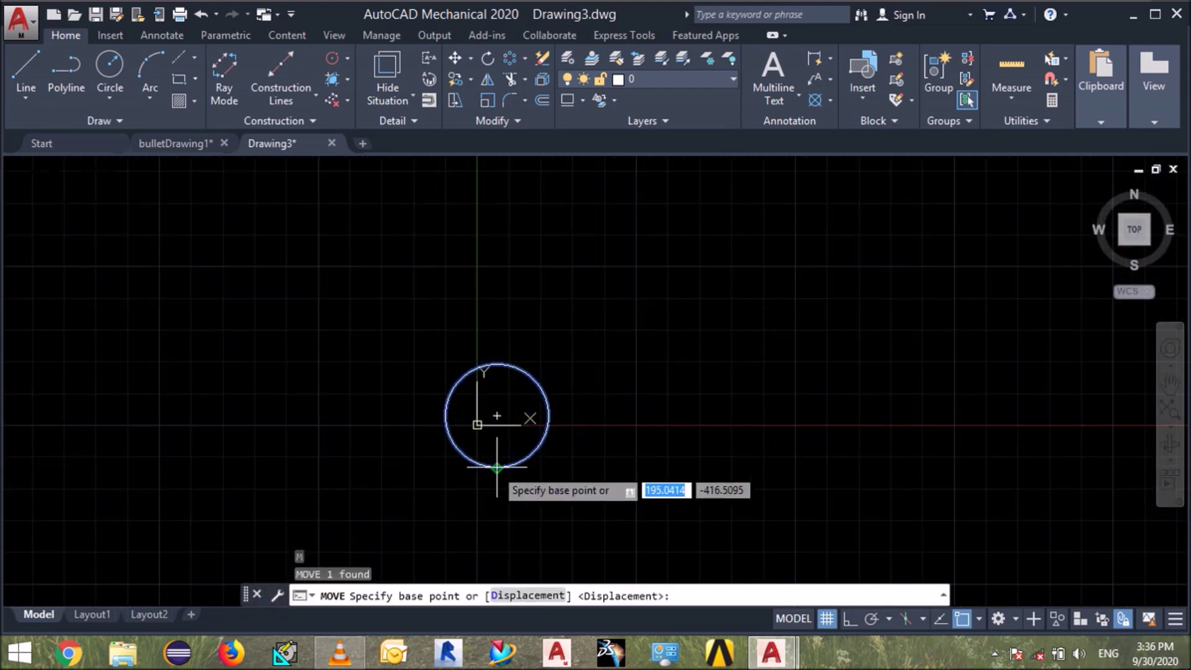
left_click(497, 417)
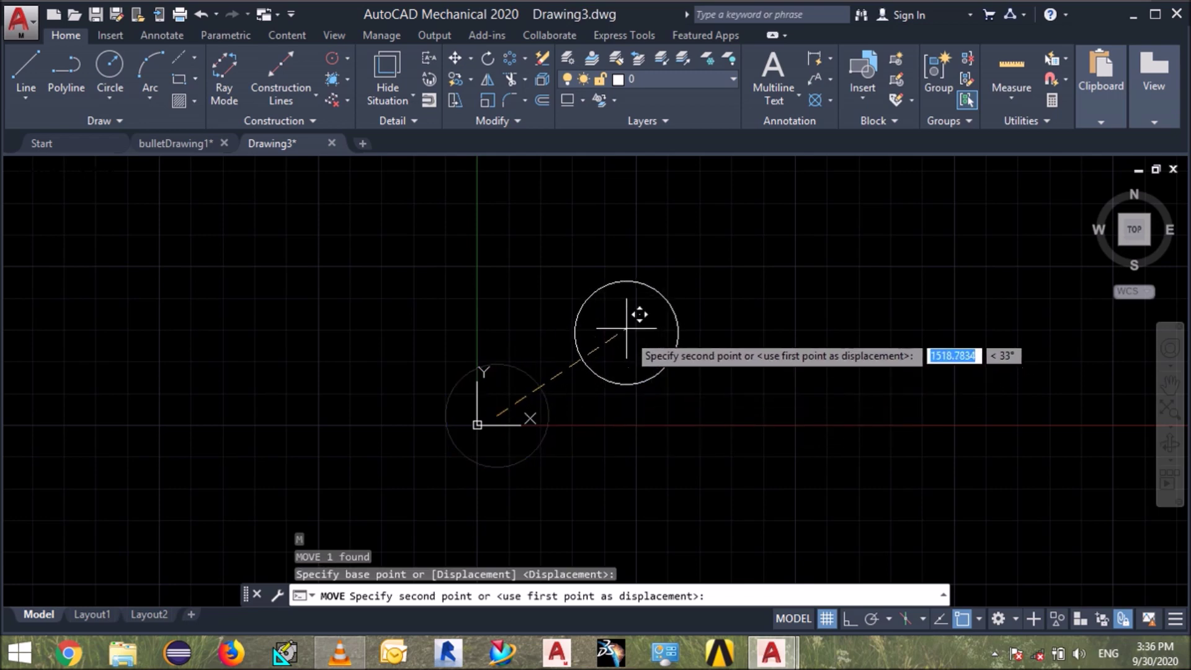
middle_click_drag(620, 314, 347, 449)
mouse_move(560, 375)
middle_mouse_down()
mouse_move(513, 380)
mouse_move(353, 485)
middle_mouse_up()
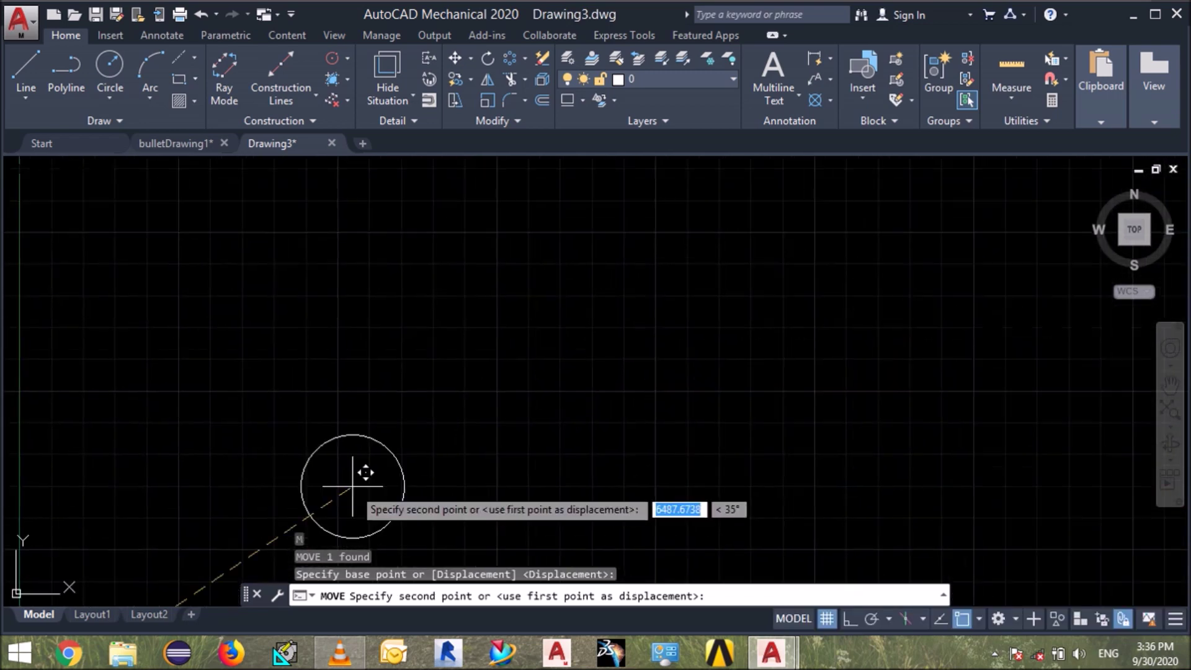
left_click(578, 310)
scroll(534, 441, "down", 4)
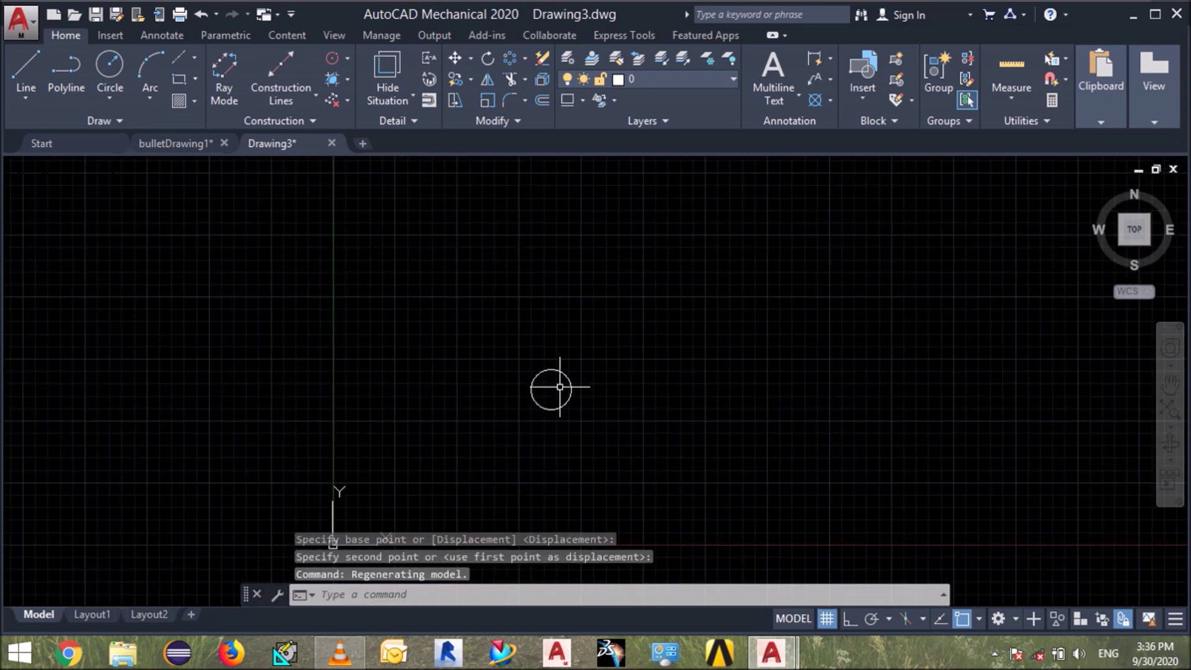
Step: Zoom around the 510 circle and start a new CIRCLE command
scroll(552, 414, "up", 2)
scroll(540, 435, "down", 2)
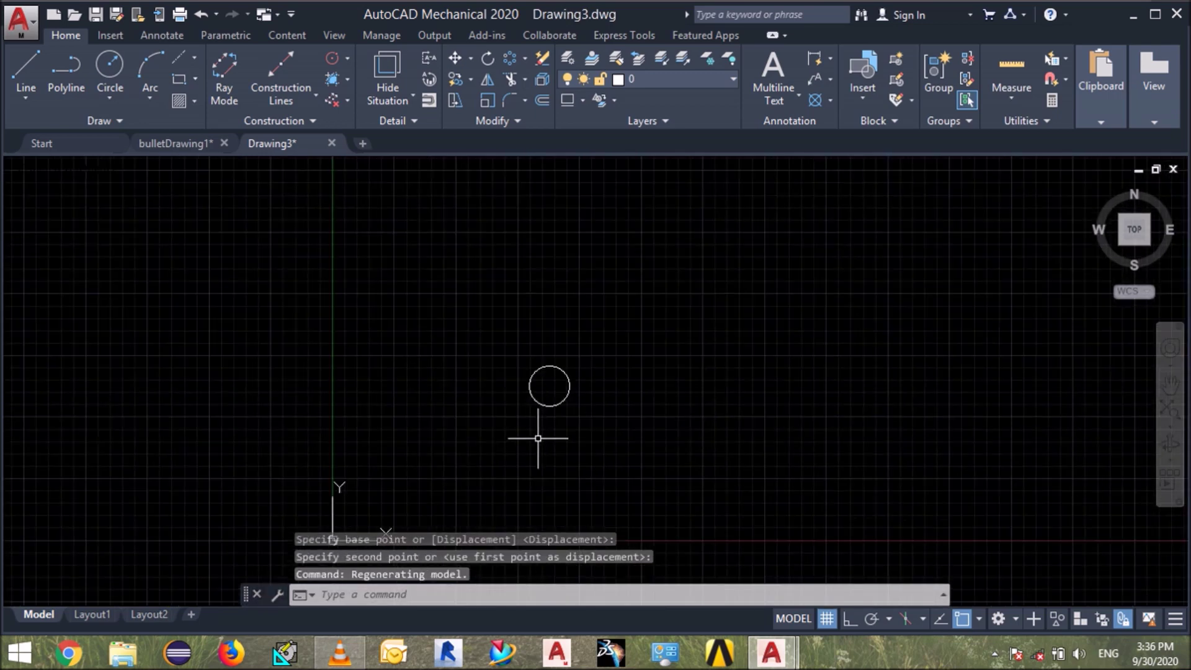
scroll(540, 437, "up", 3)
scroll(536, 437, "down", 3)
scroll(532, 440, "down", 2)
scroll(578, 422, "up", 2)
scroll(577, 425, "up", 2)
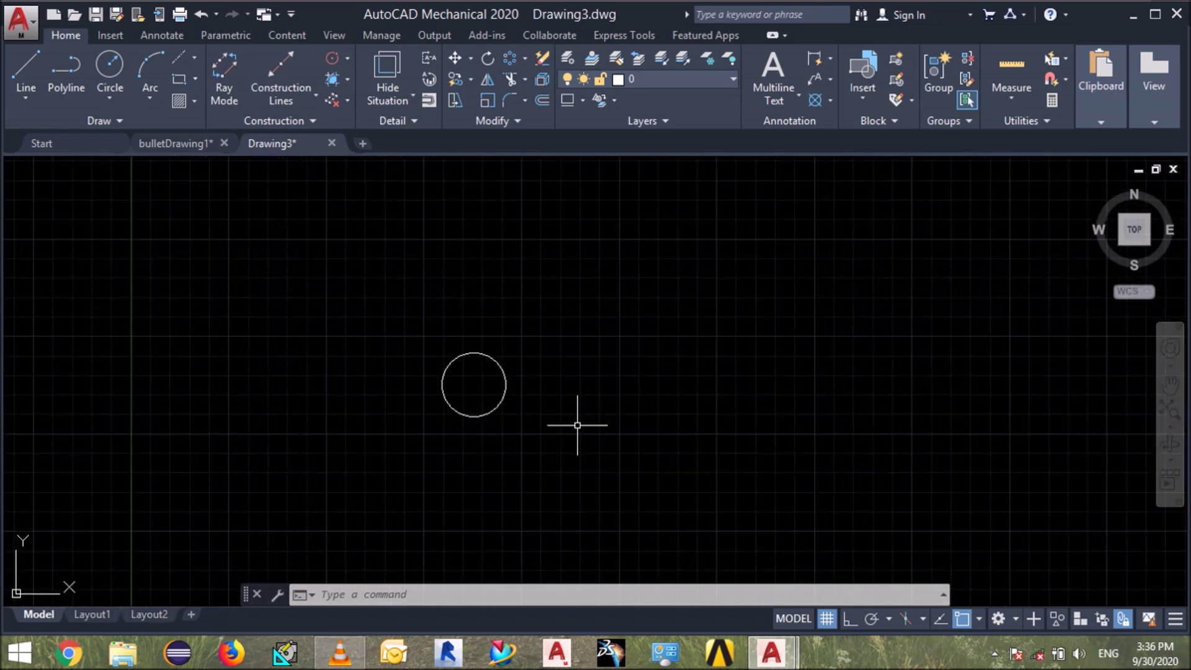
scroll(577, 426, "down", 2)
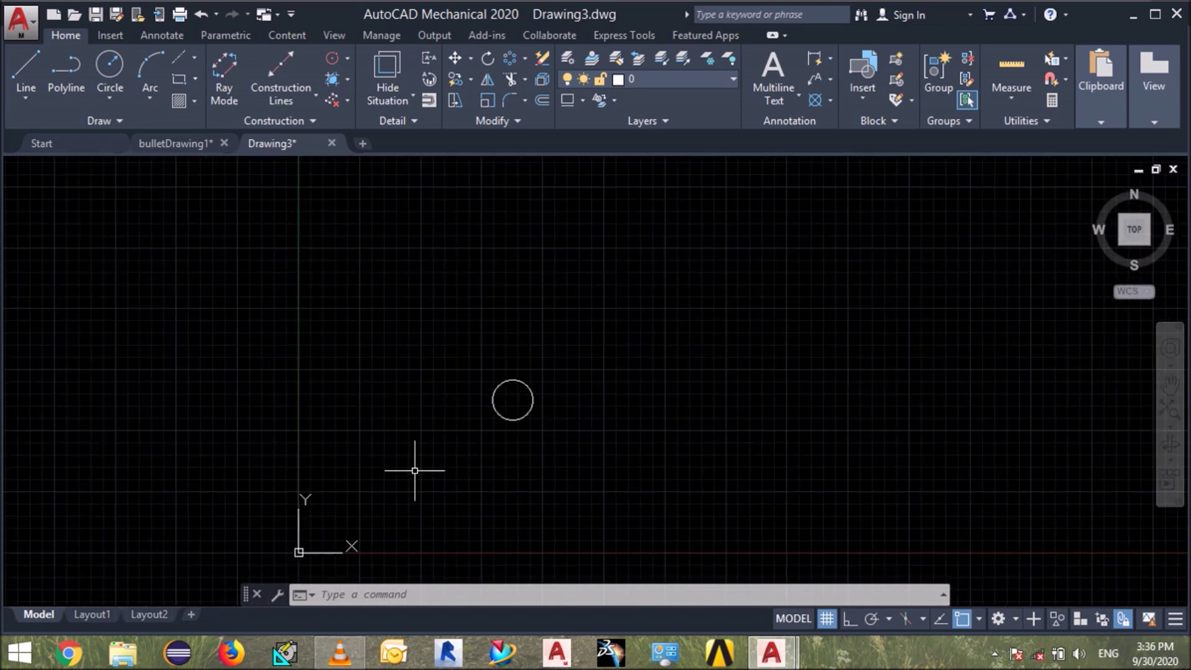
scroll(514, 384, "up", 2)
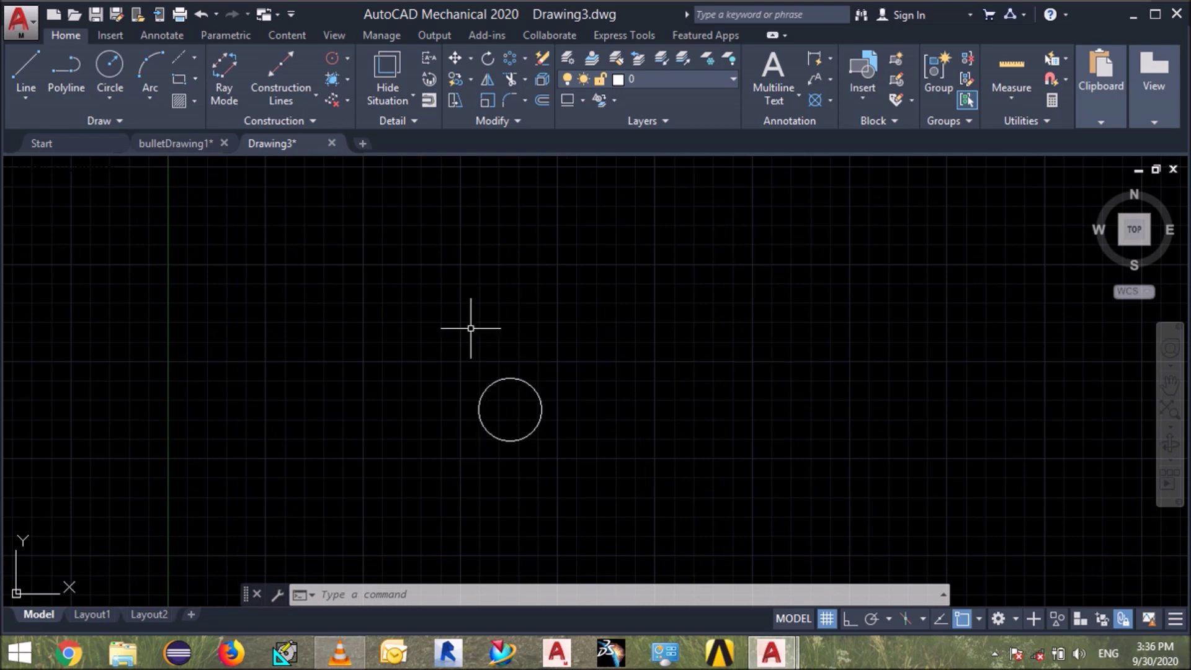
scroll(592, 324, "down", 2)
scroll(590, 334, "down", 2)
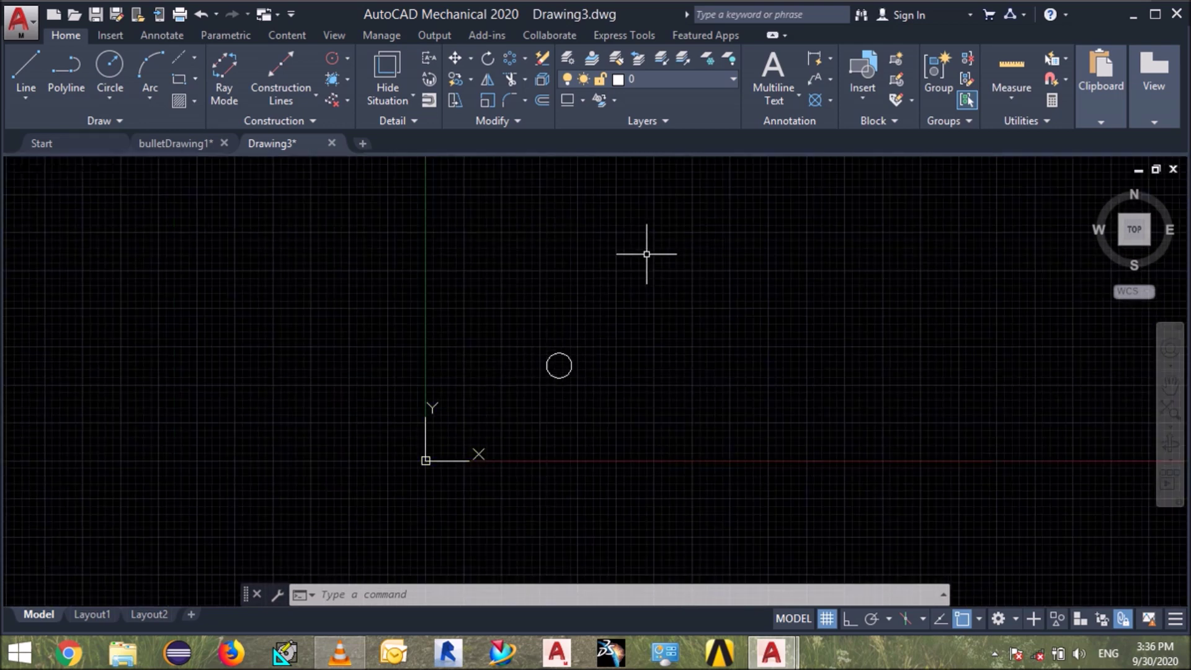
scroll(577, 341, "up", 4)
scroll(534, 398, "up", 3)
scroll(561, 351, "down", 4)
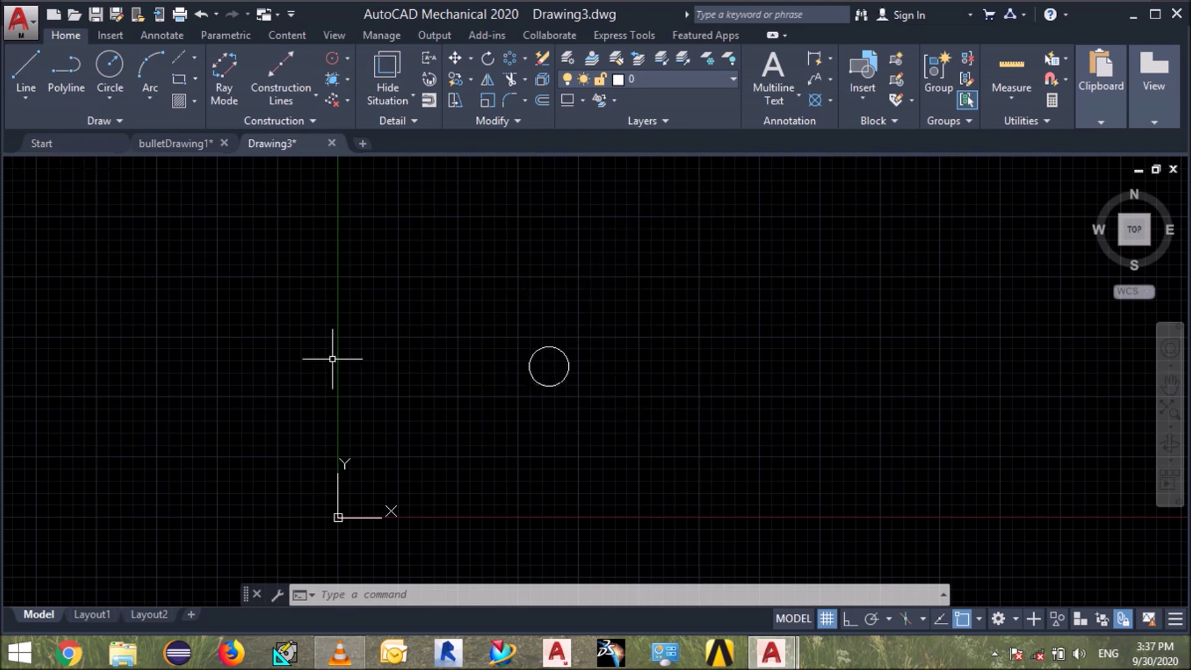
scroll(617, 307, "down", 6)
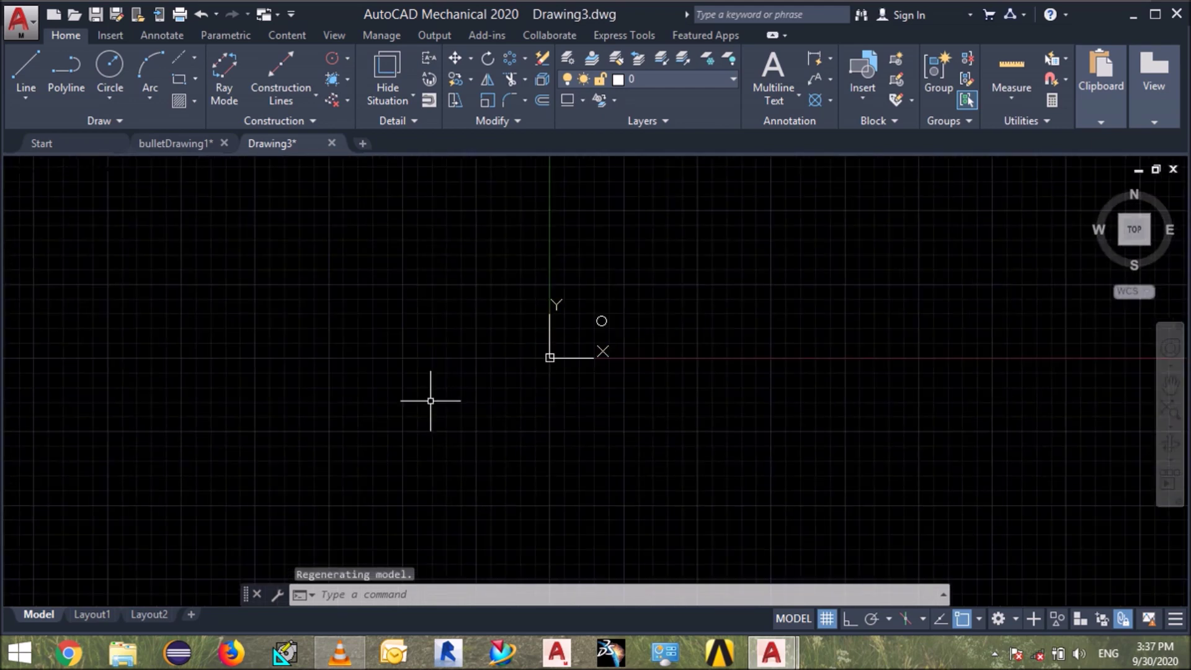
scroll(431, 408, "up", 2)
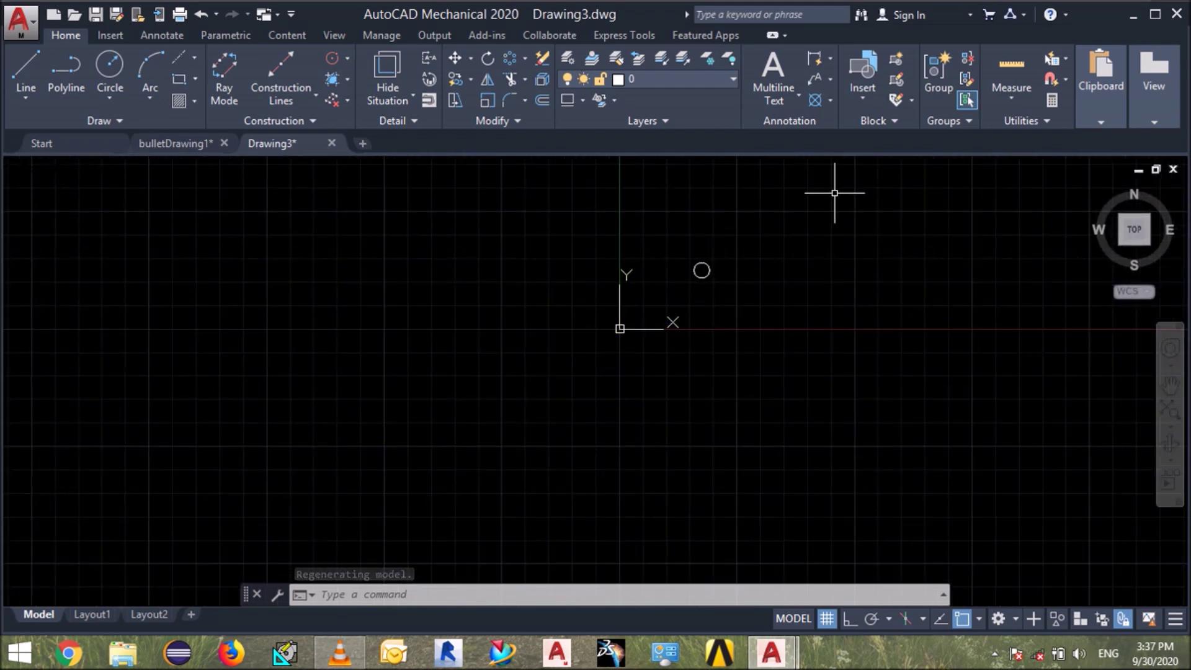
scroll(497, 400, "down", 2)
scroll(674, 289, "up", 2)
scroll(550, 388, "up", 1)
scroll(553, 353, "up", 2)
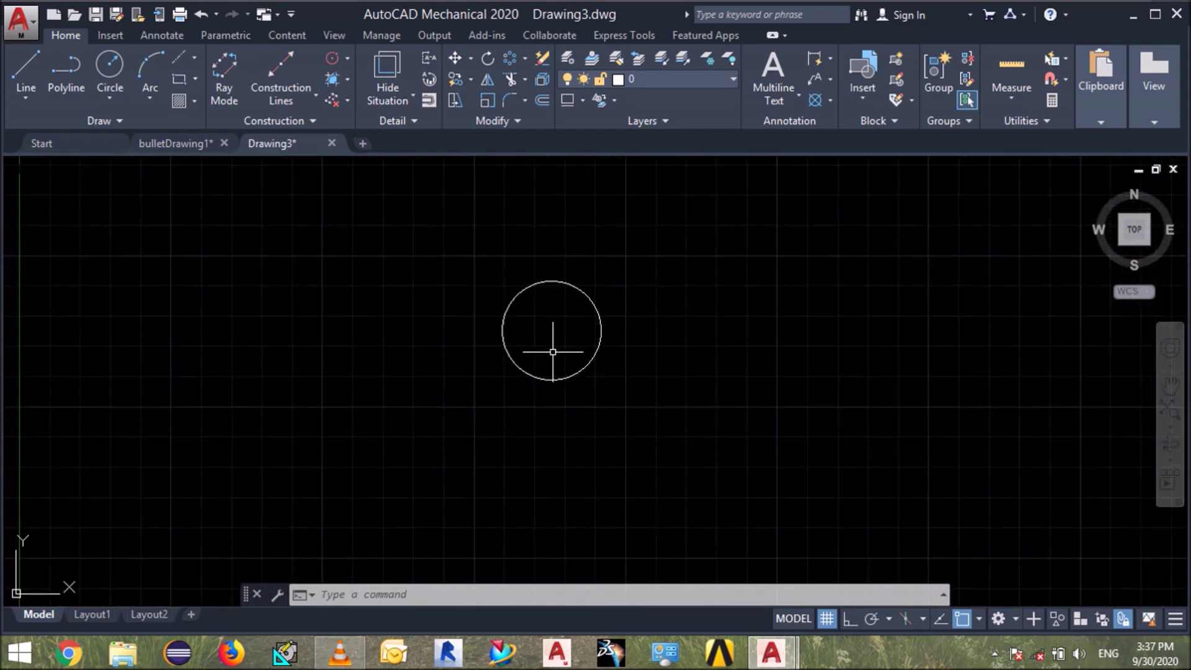
scroll(575, 332, "down", 2)
scroll(576, 335, "up", 2)
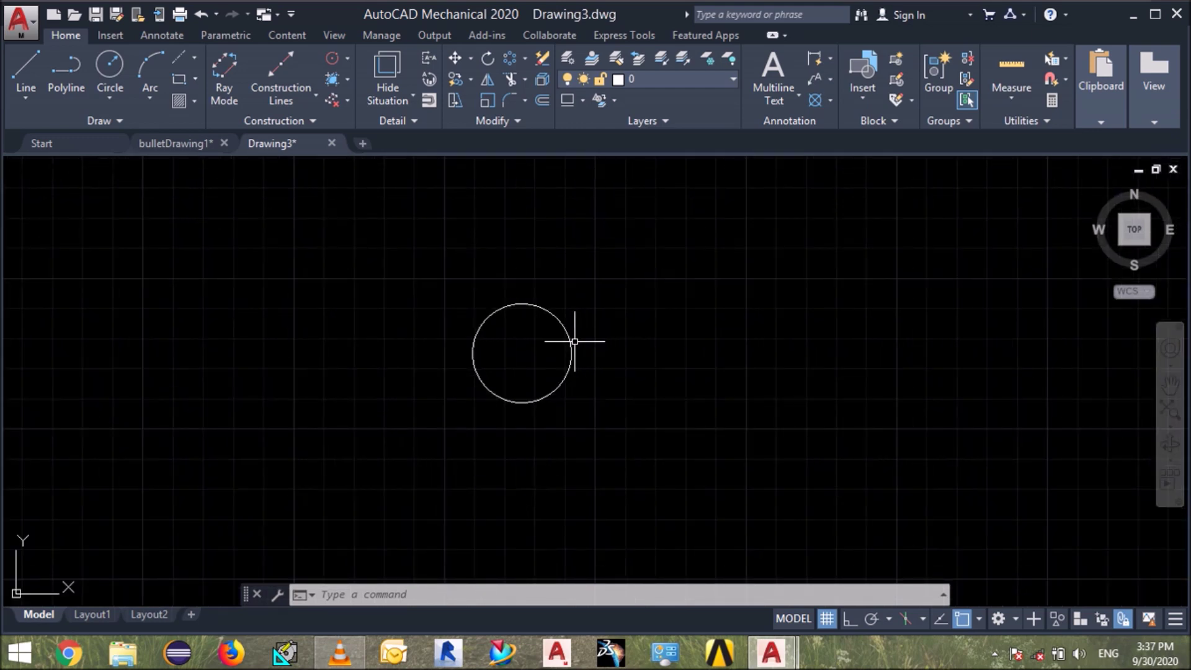
type("c")
key("Return")
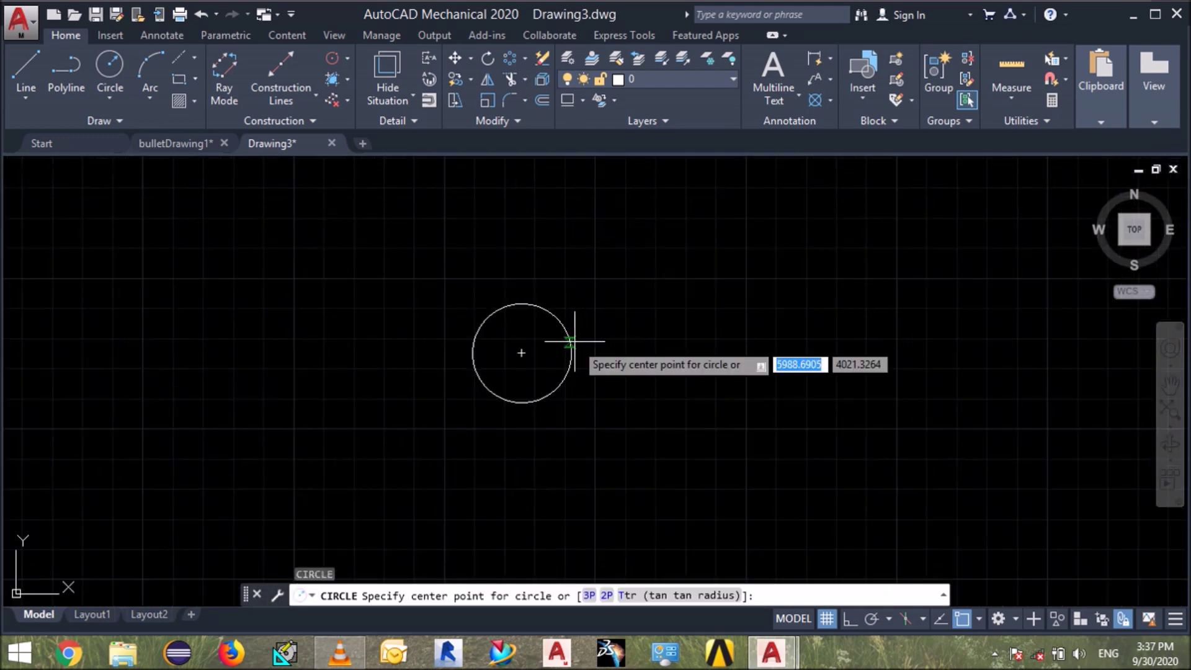
Step: Add concentric circles of radius 355 and 250 at the 510 circle's centre
left_click(522, 353)
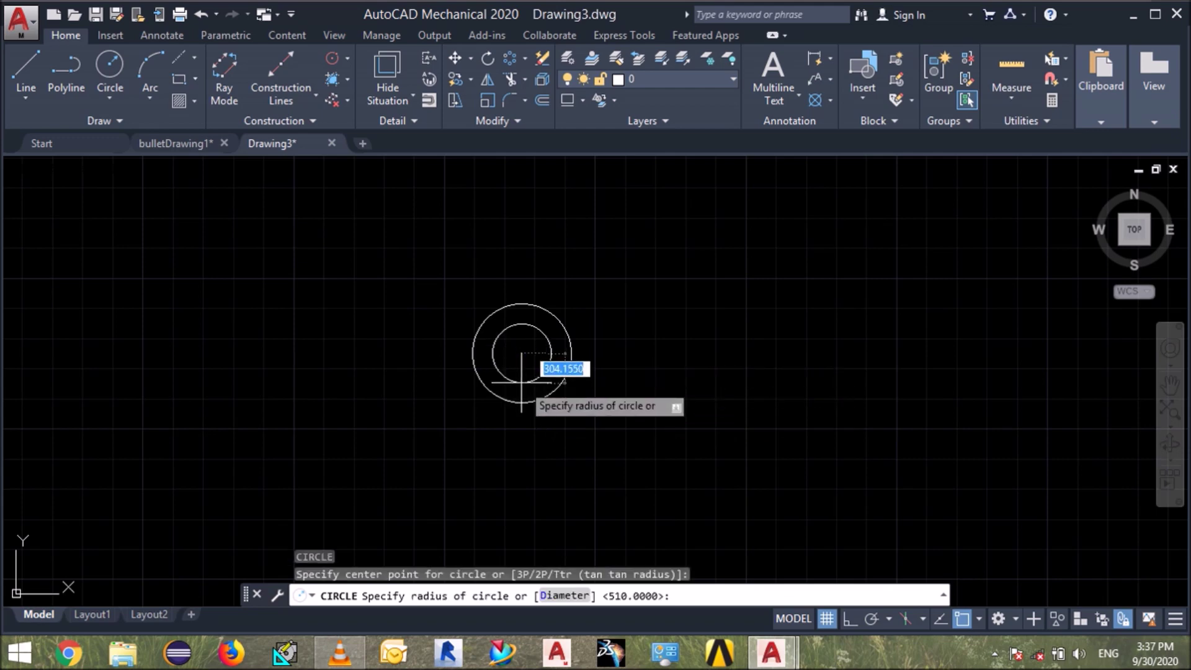
type("355")
key("Return")
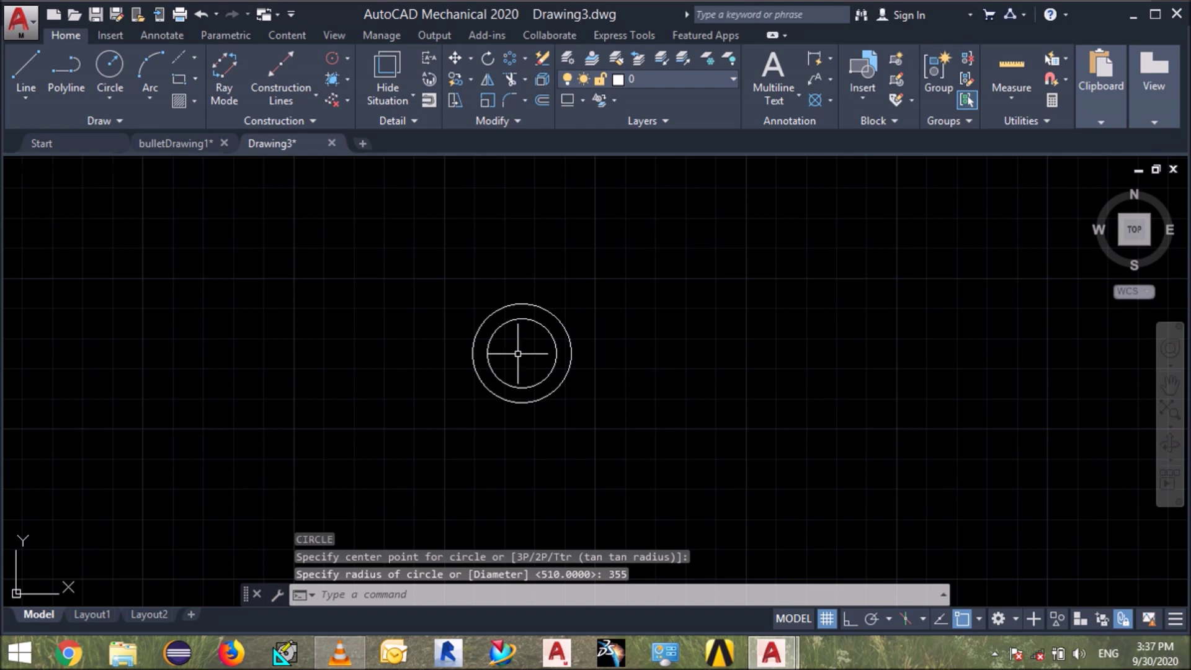
type("c")
key("Return")
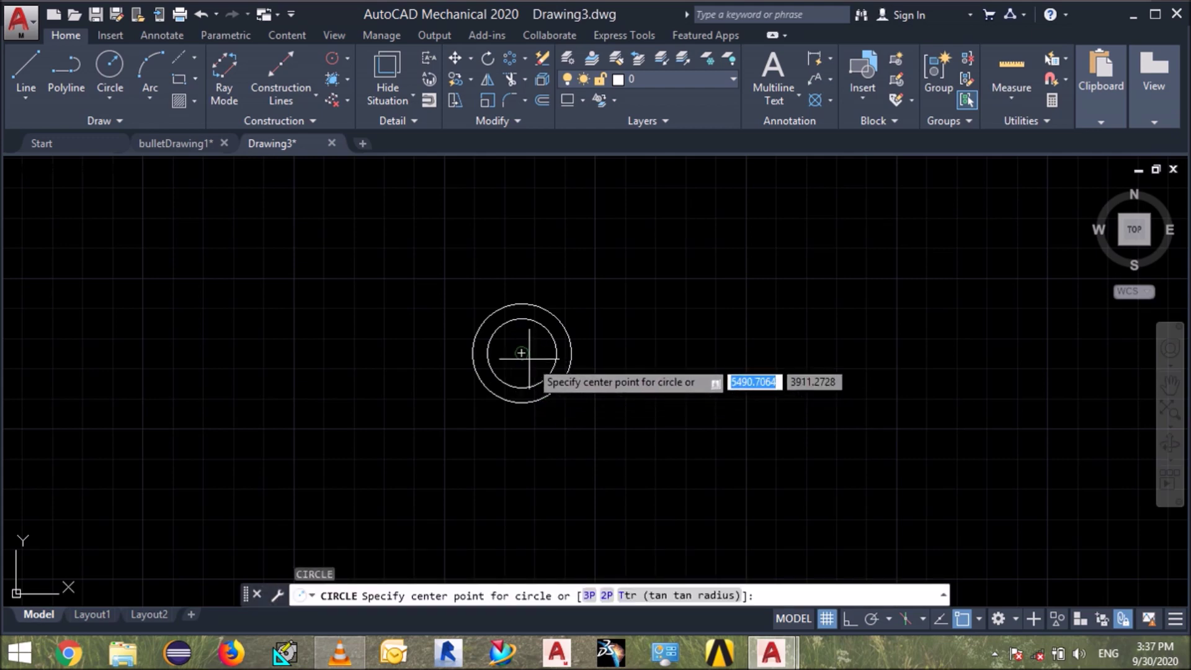
left_click(521, 353)
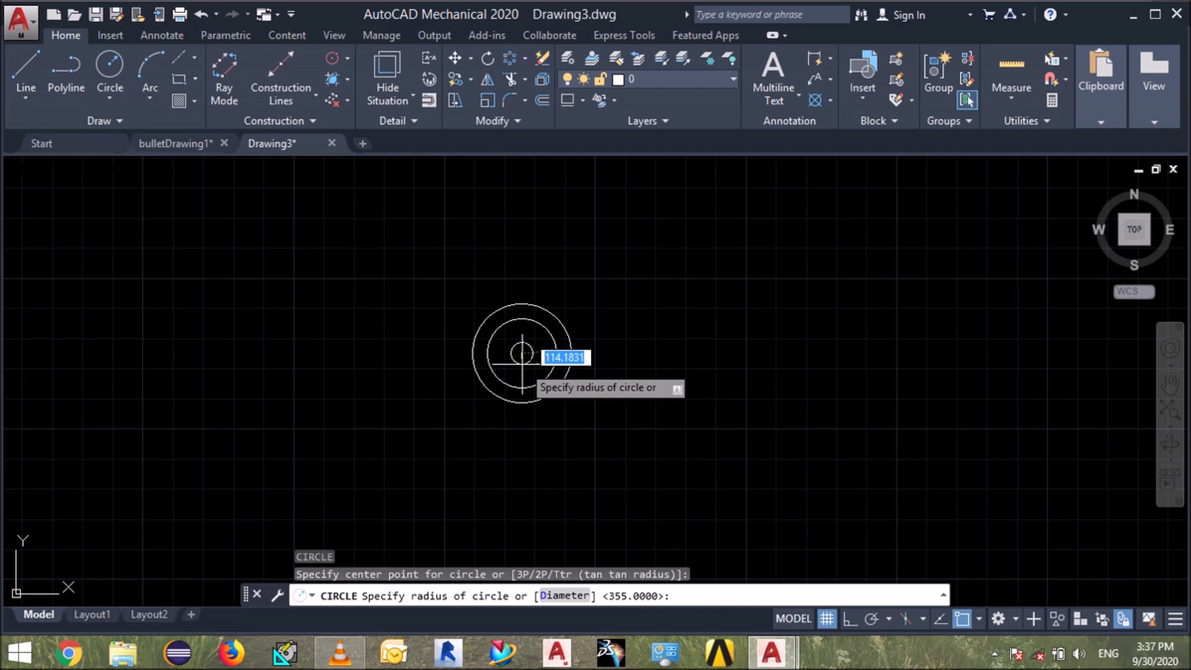
type("250")
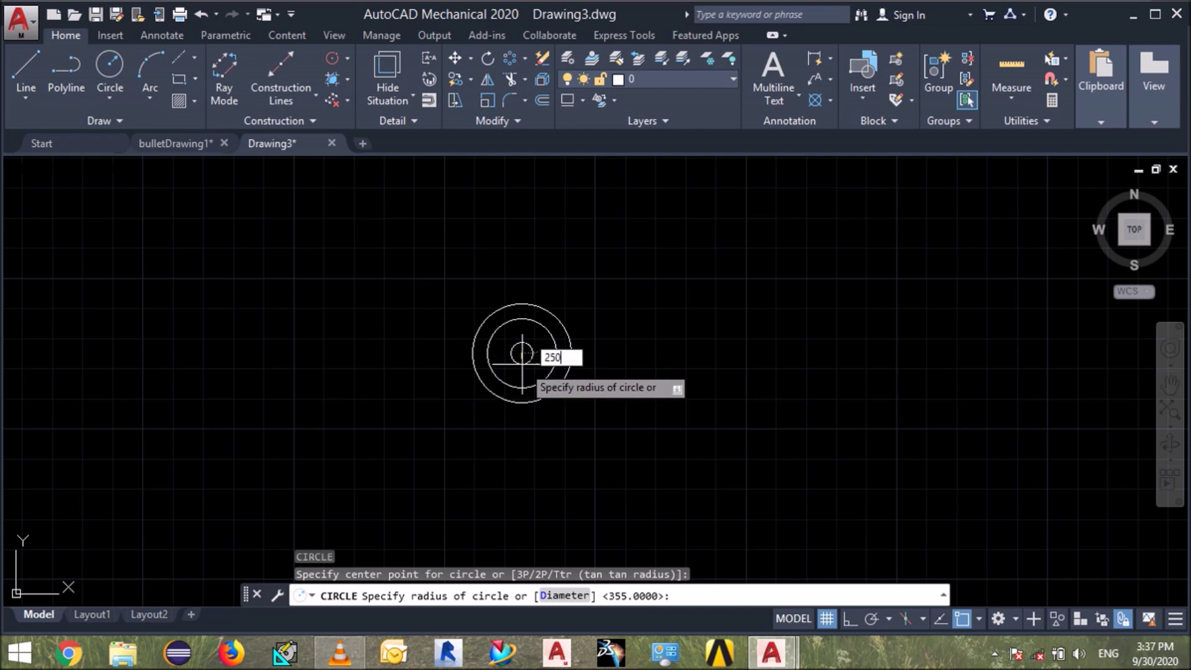
key("Return")
Step: Add a radius-35 hub circle at the wheel centre
scroll(529, 356, "up", 2)
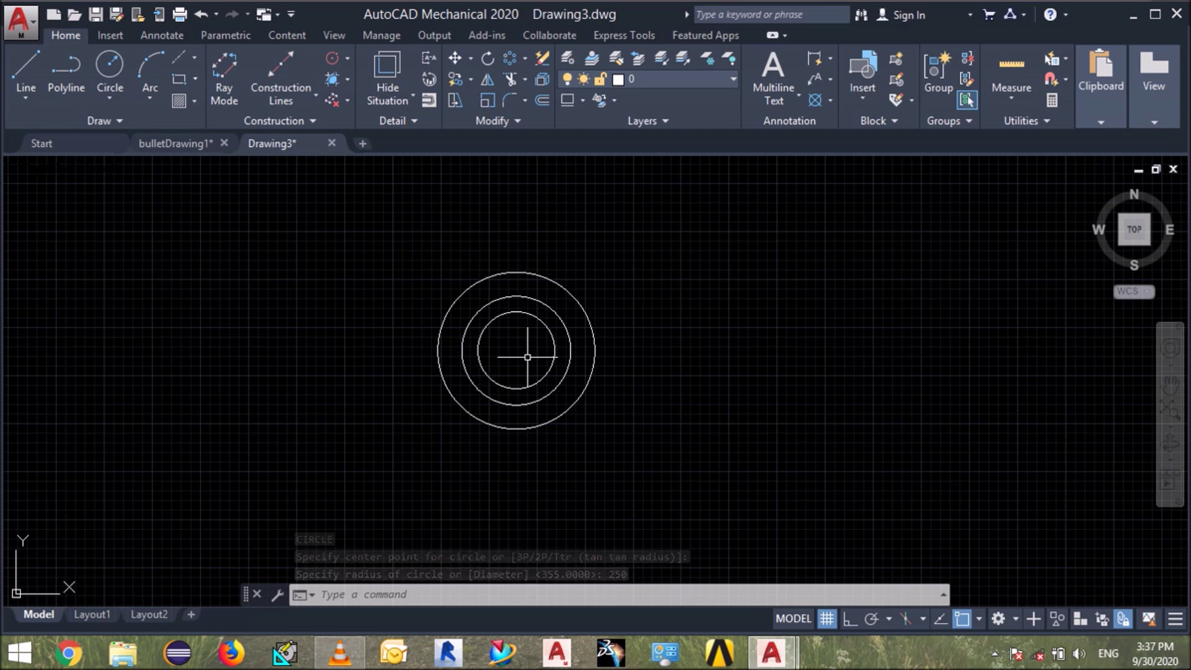
type("c")
key("Return")
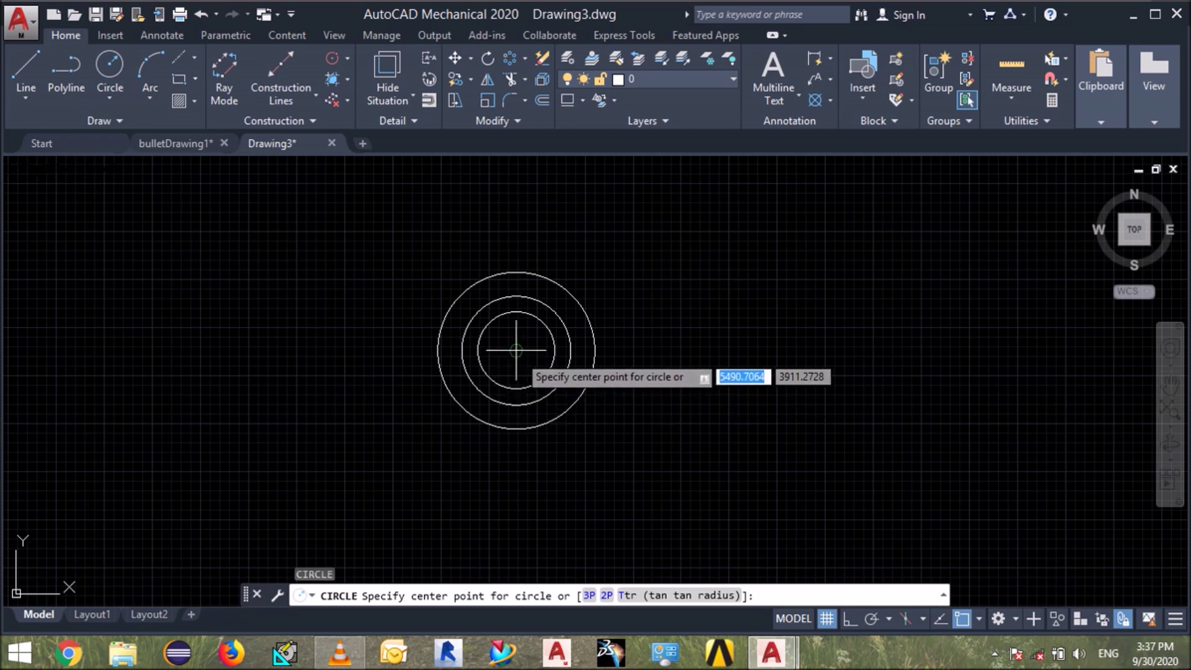
left_click(520, 361)
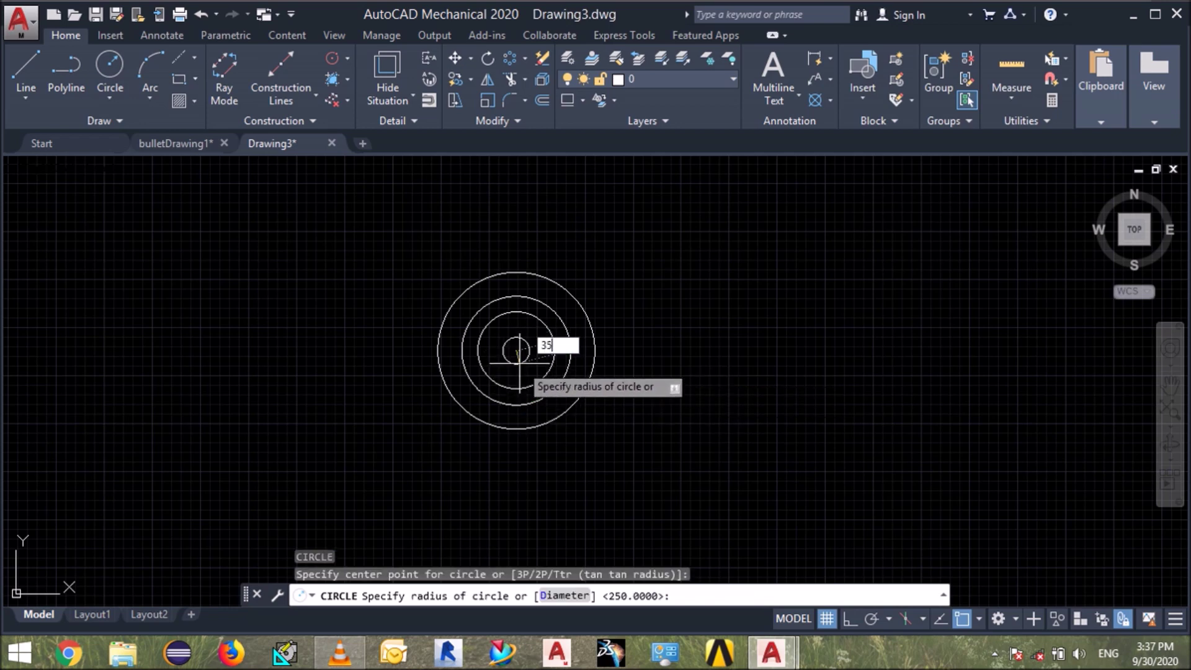
key("Return")
scroll(532, 341, "up", 2)
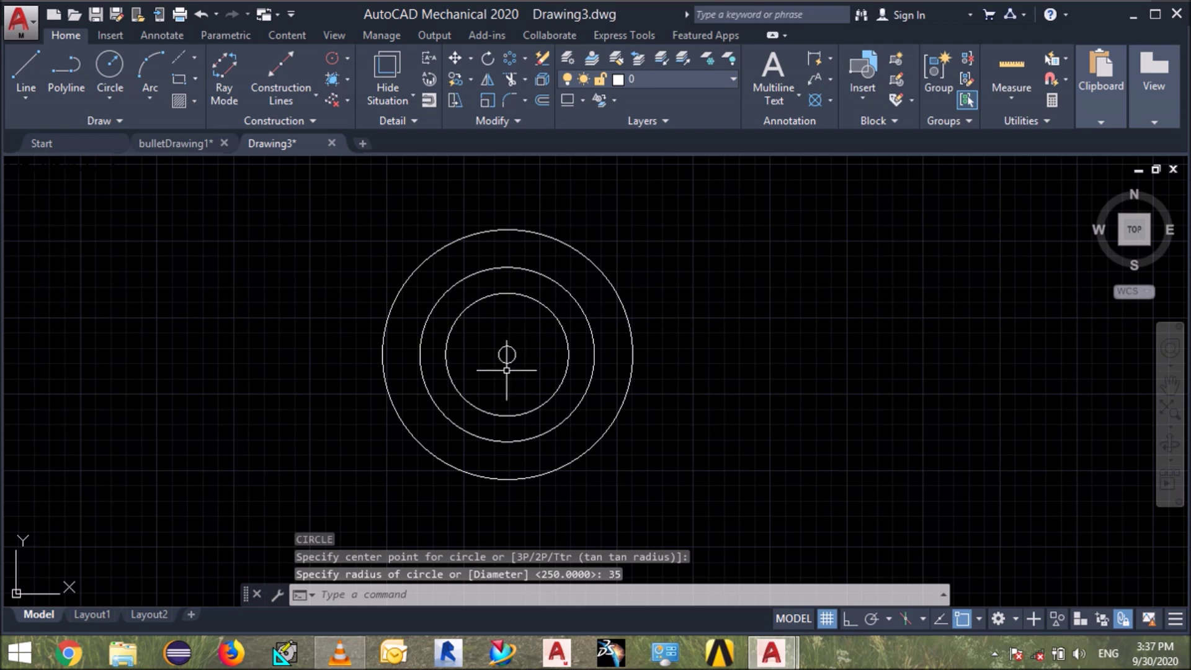
scroll(505, 373, "down", 2)
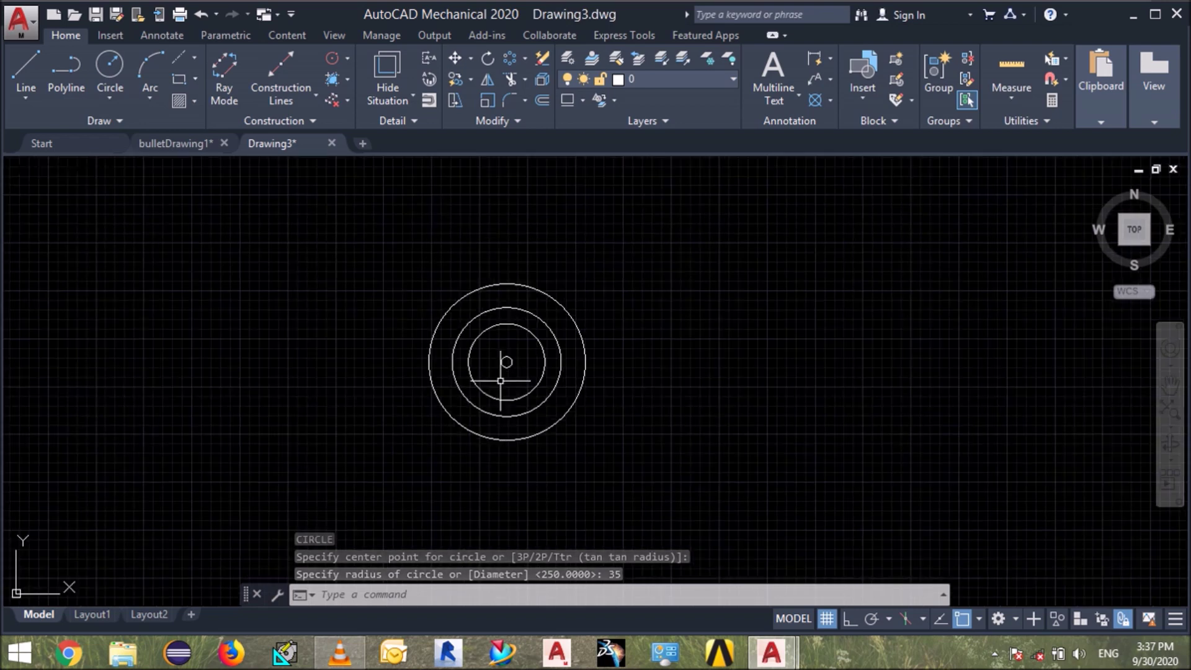
scroll(531, 330, "up", 2)
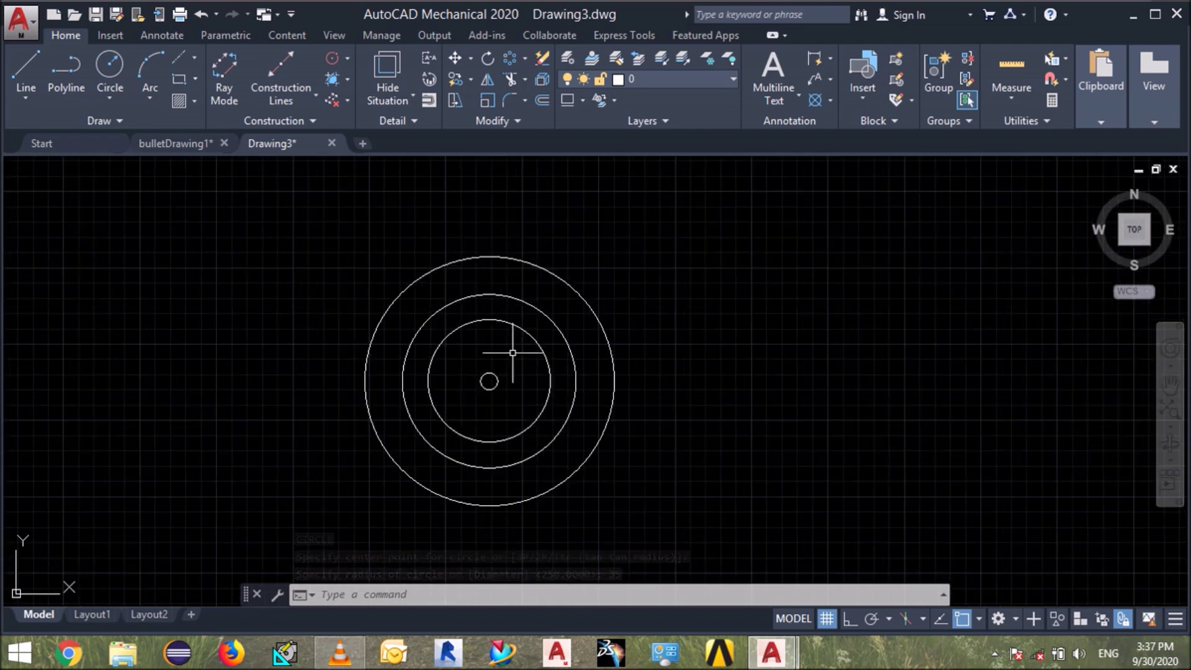
scroll(512, 348, "up", 2)
Step: Draw a small spoke-hole circle near the top of the inner ring
type("c")
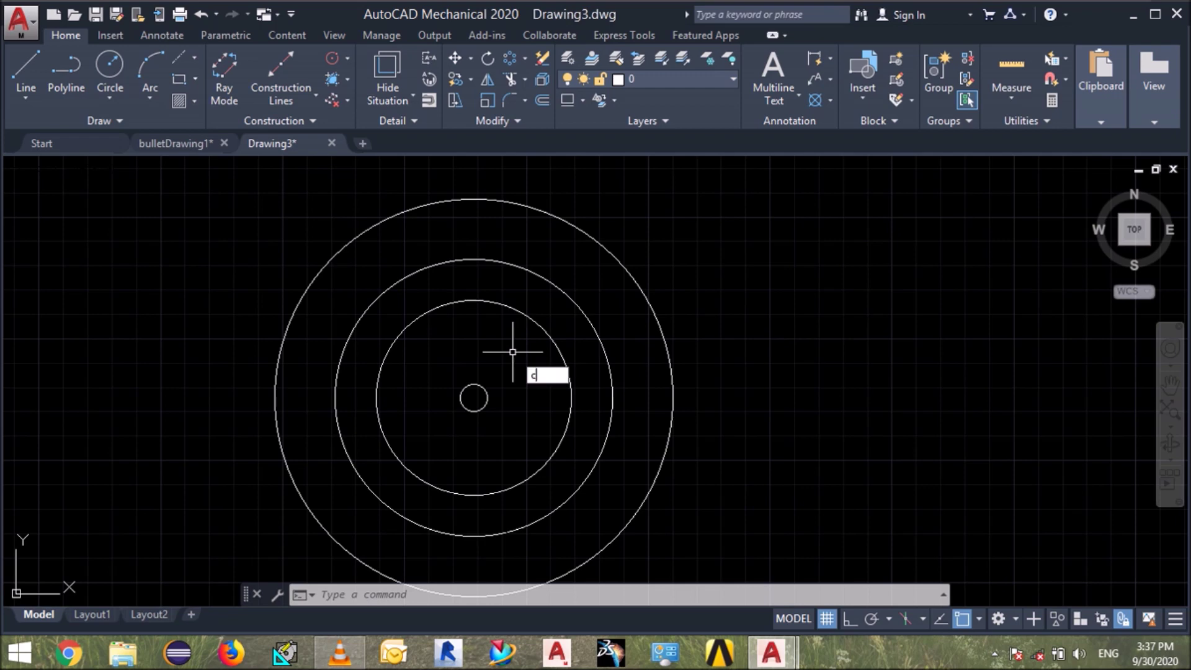
key("Return")
scroll(520, 341, "up", 3)
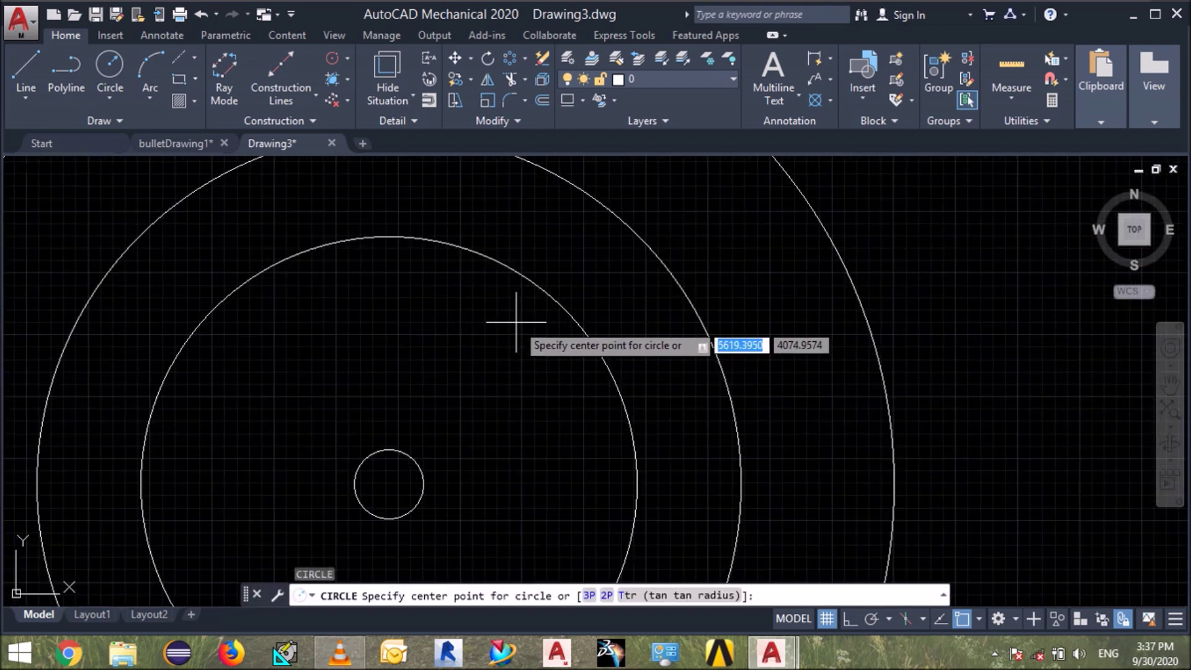
left_click(516, 322)
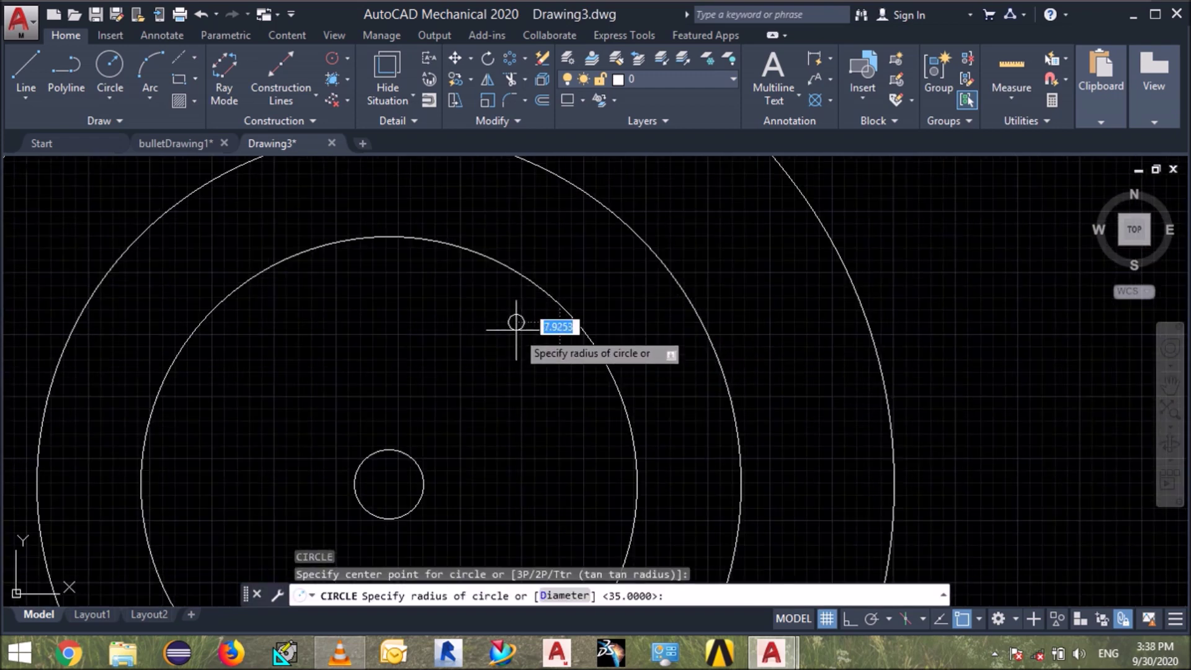
left_click(516, 329)
key("Return")
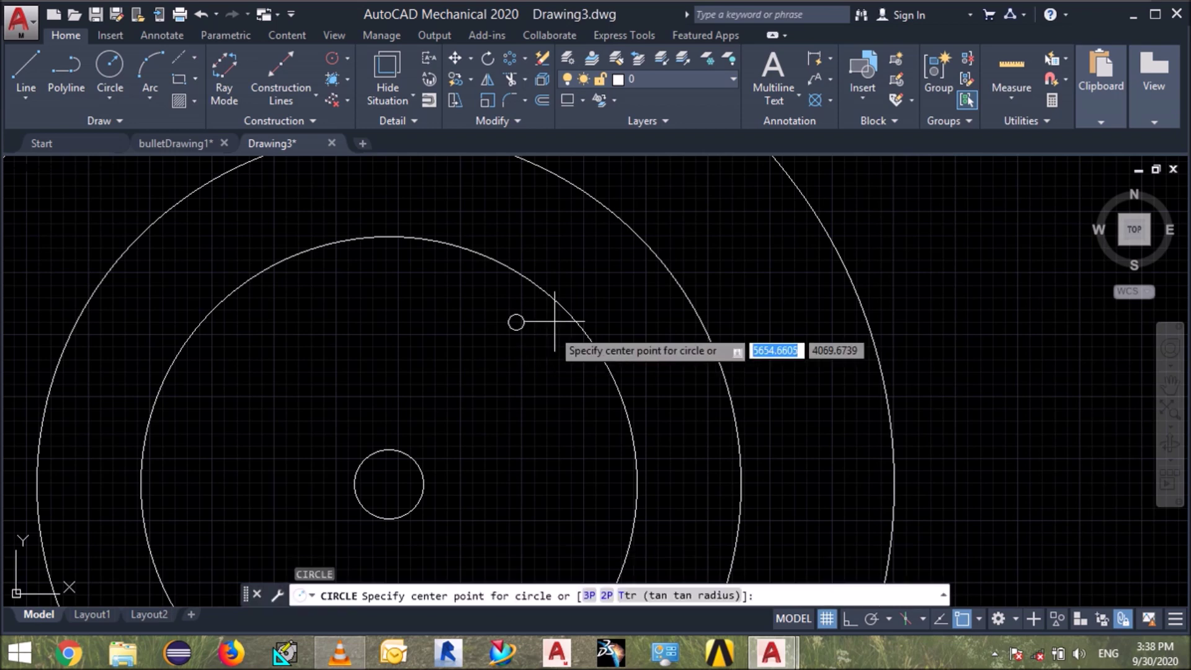
scroll(551, 322, "up", 2)
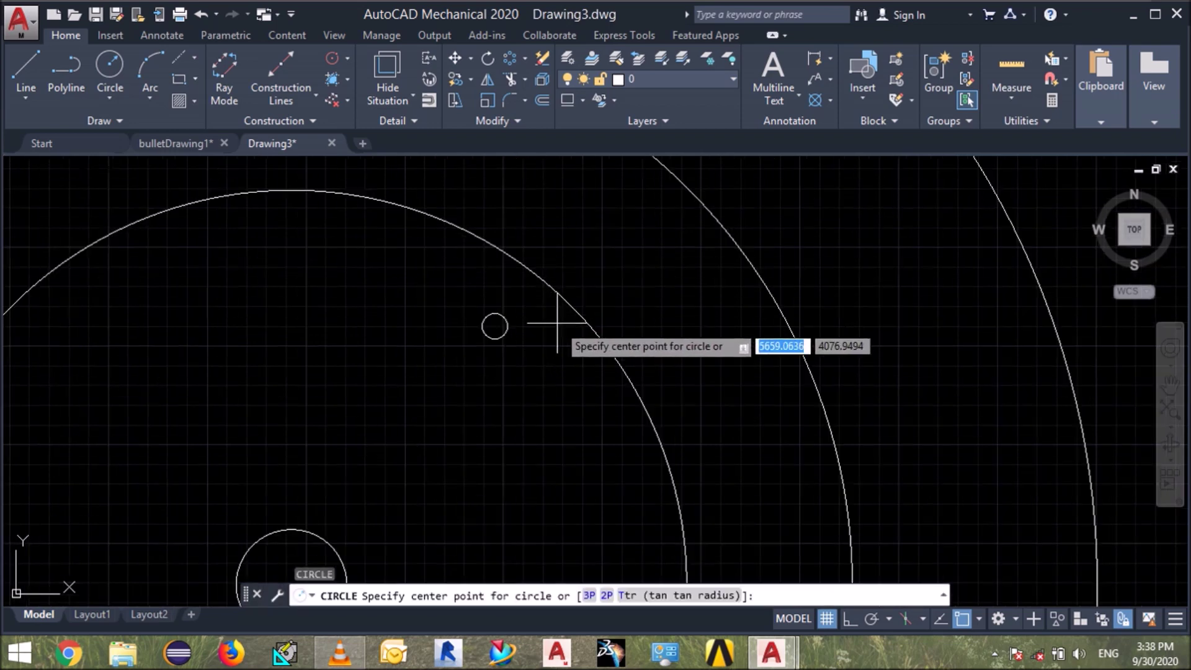
key("Escape")
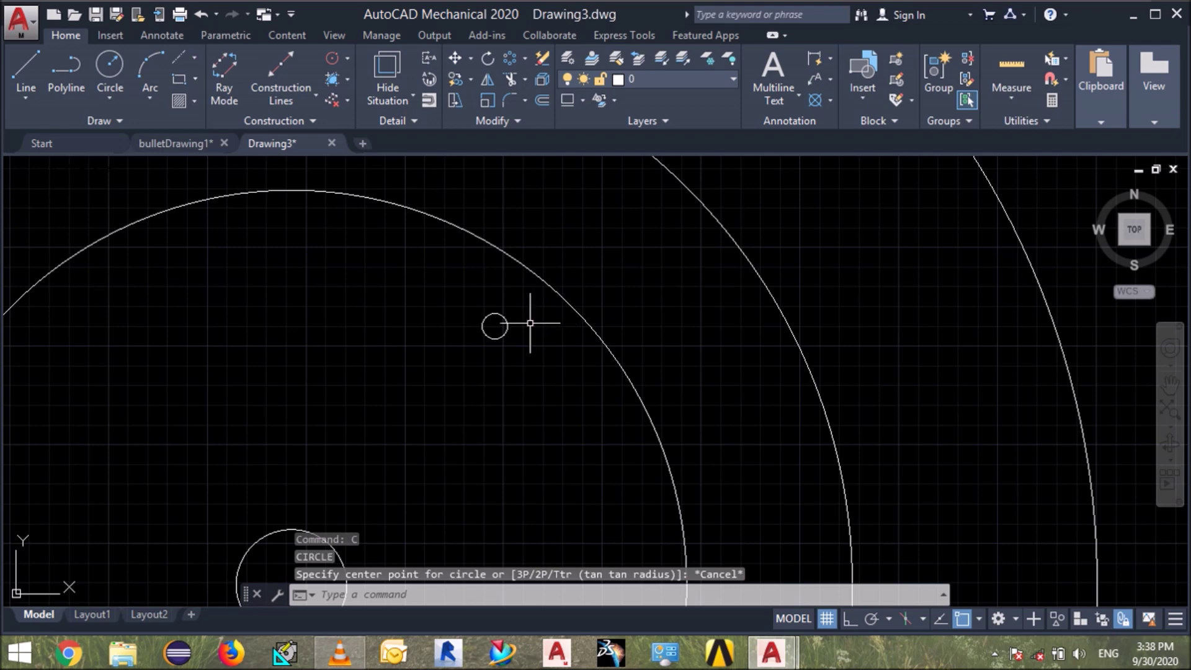
Step: Copy the small circle just to its right, then select both circles
left_click(504, 325)
type("c")
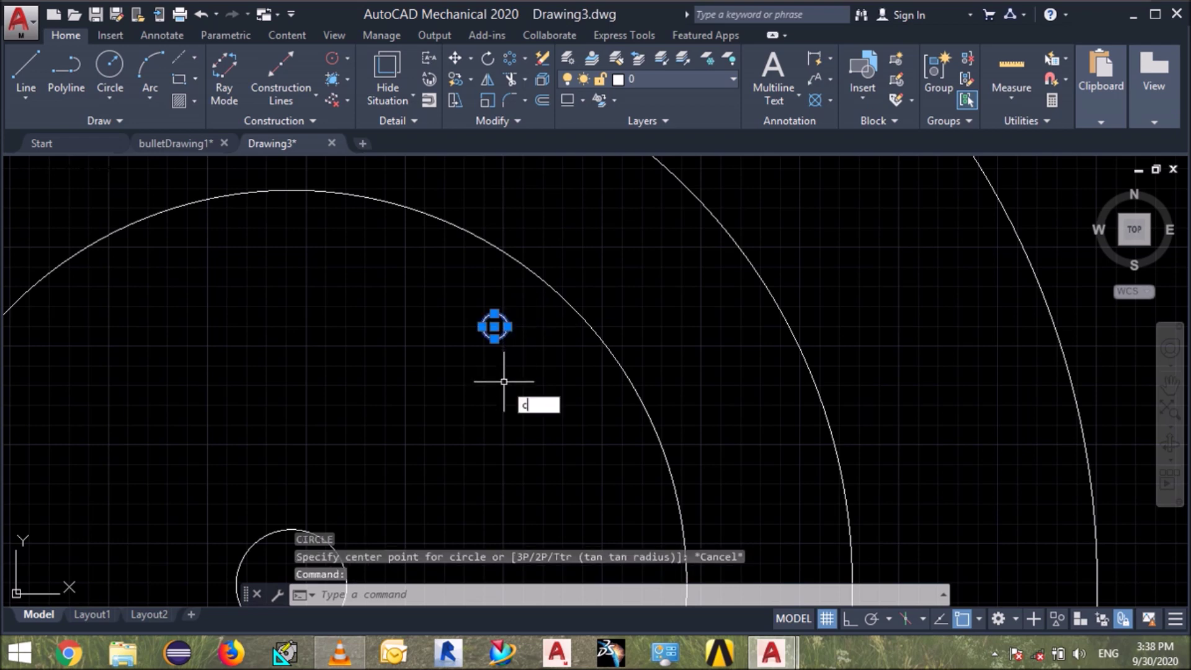
type("o")
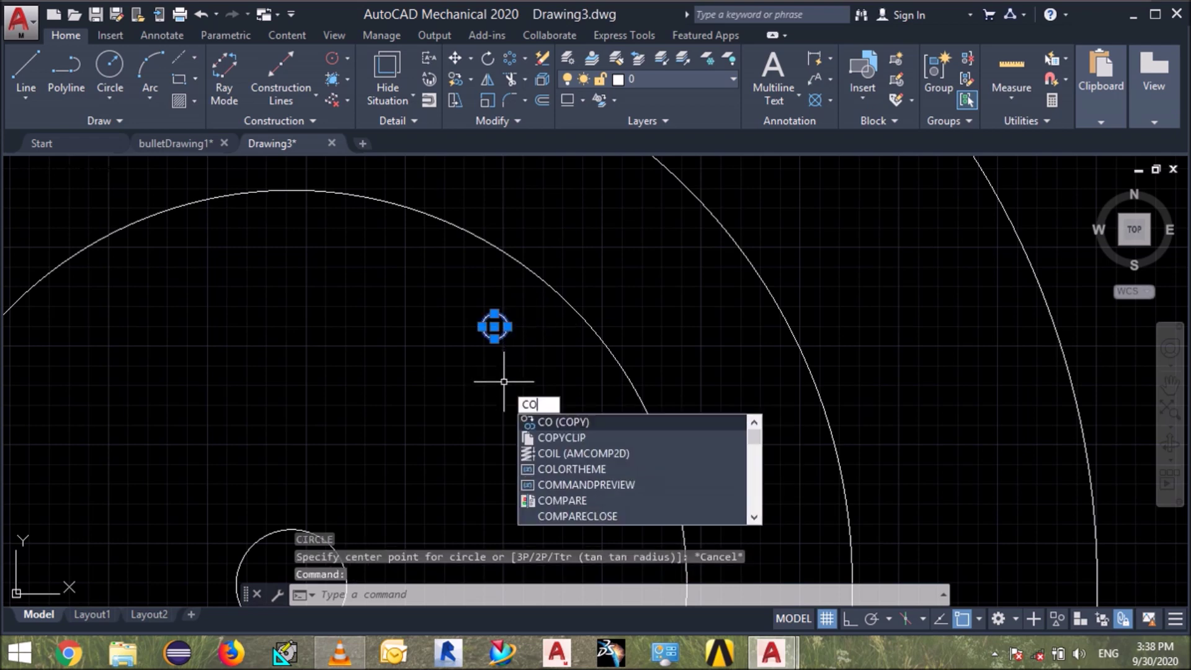
key("Return")
left_click(494, 326)
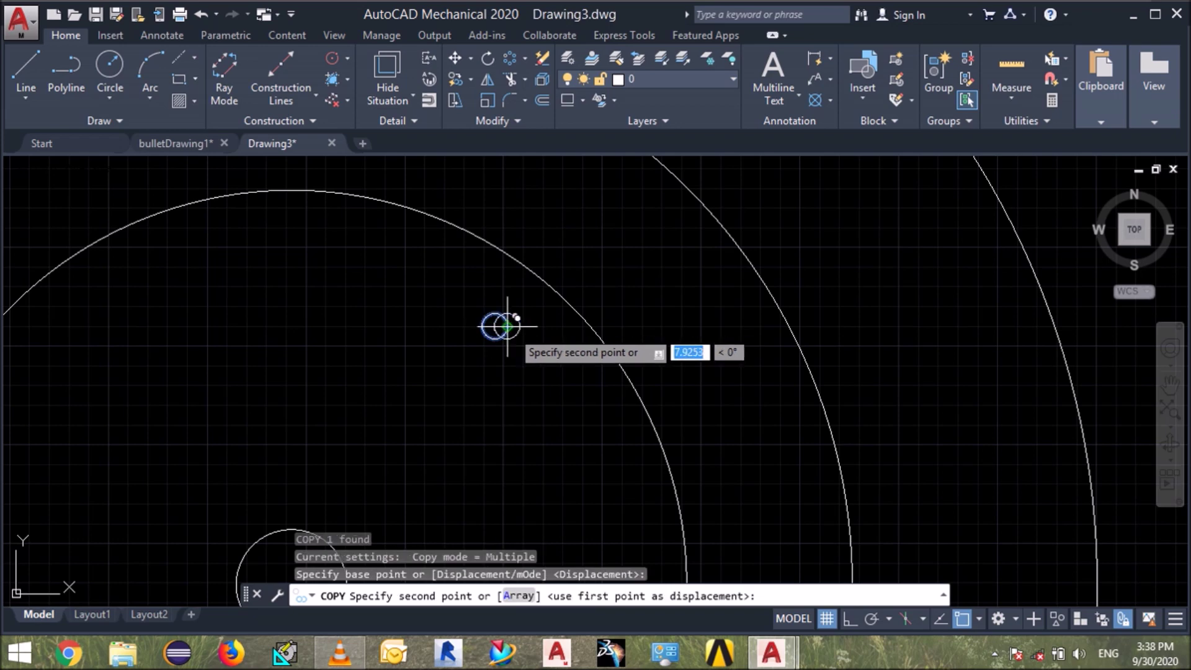
left_click(550, 328)
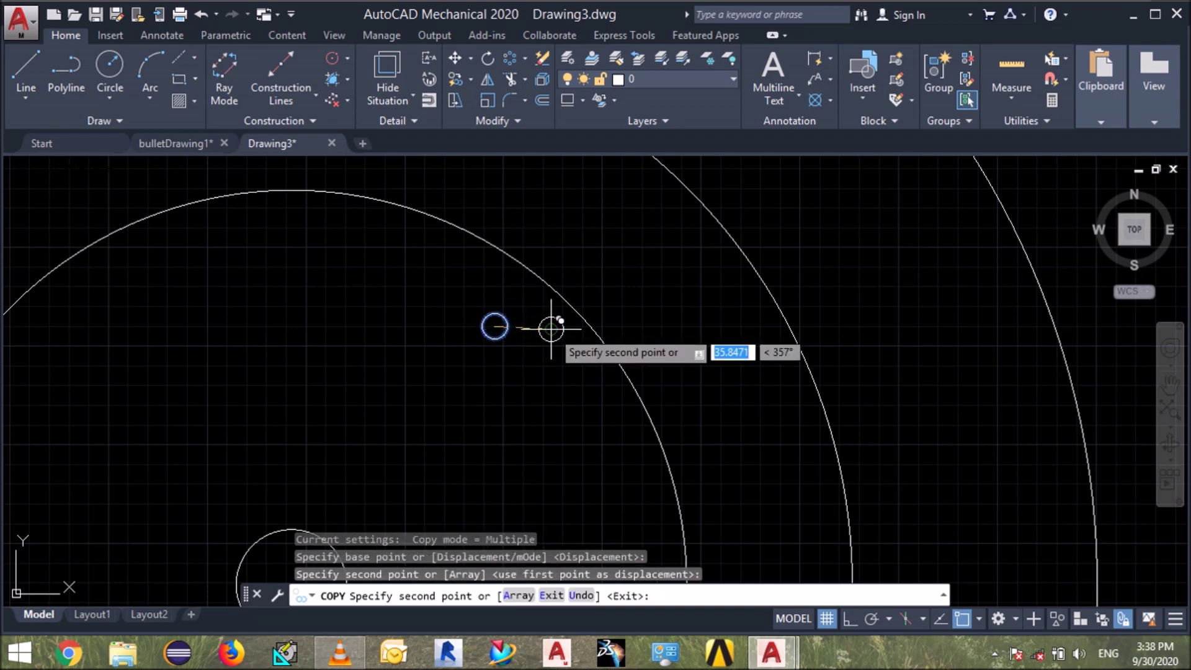
key("Escape")
left_click(564, 329)
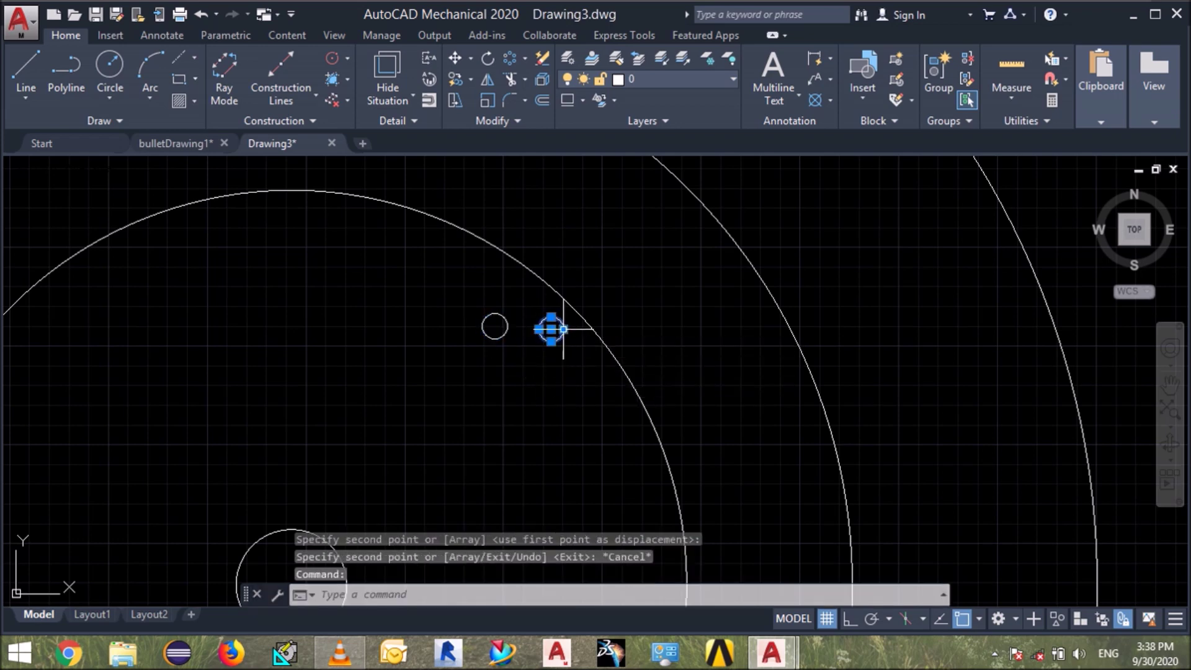
left_click(495, 329)
left_click(484, 370)
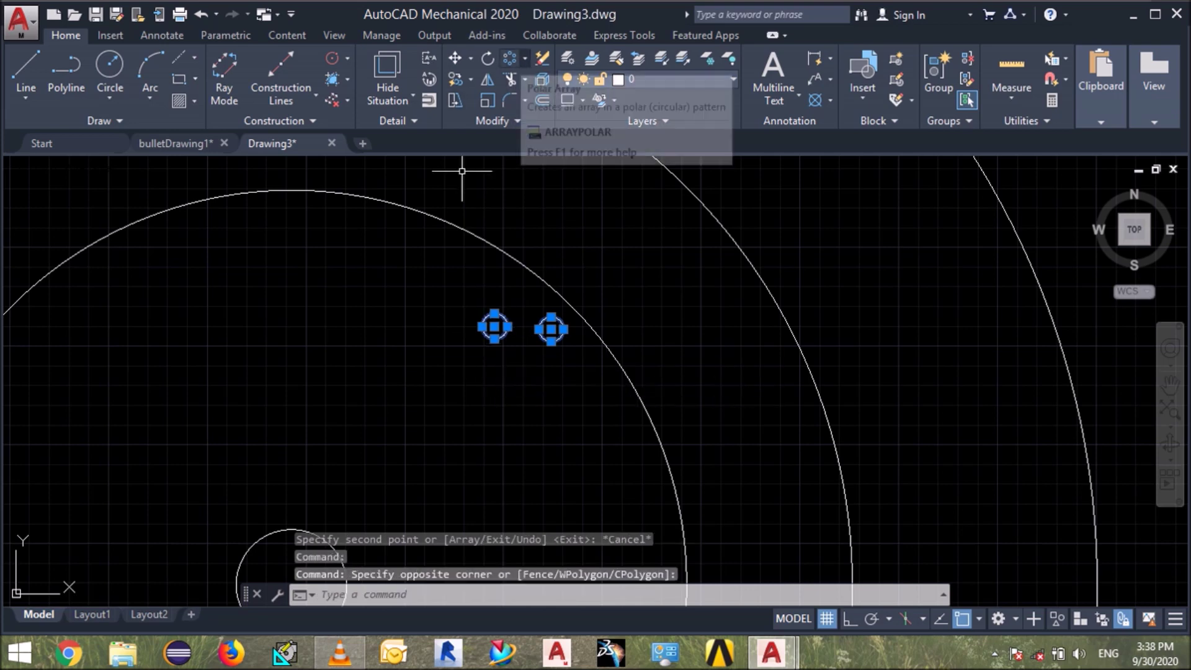
Step: Polar-array the two small circles 20 times around the wheel centre
left_click(524, 58)
left_click(558, 158)
scroll(462, 170, "down", 5)
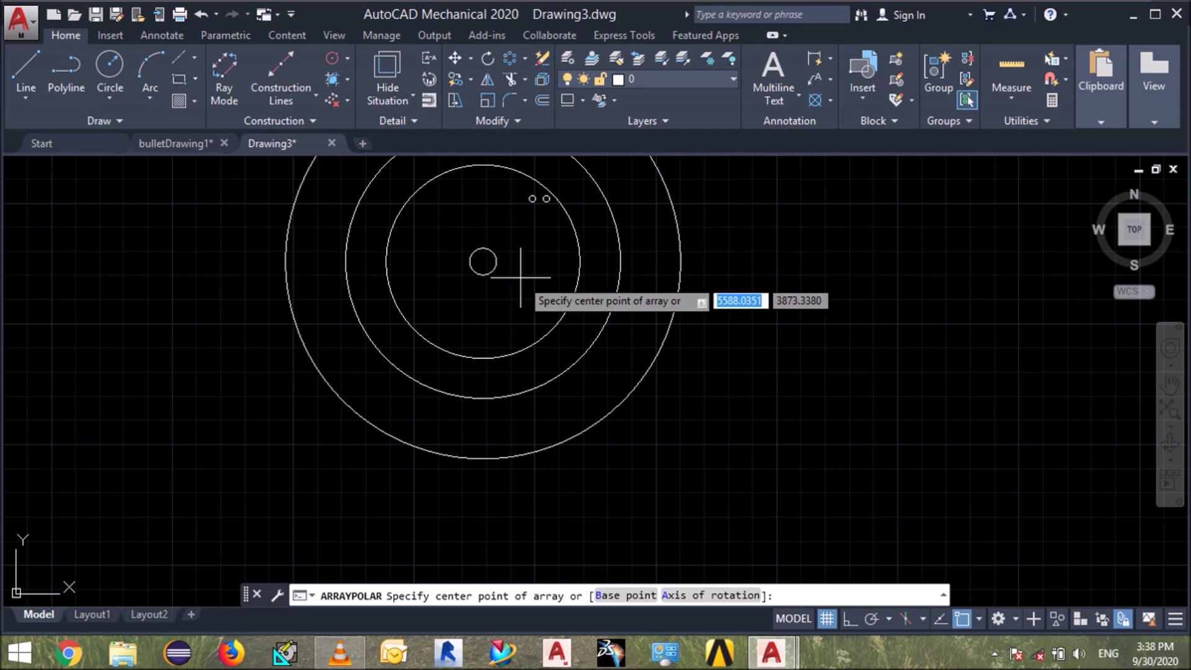
left_click(483, 261)
type("20")
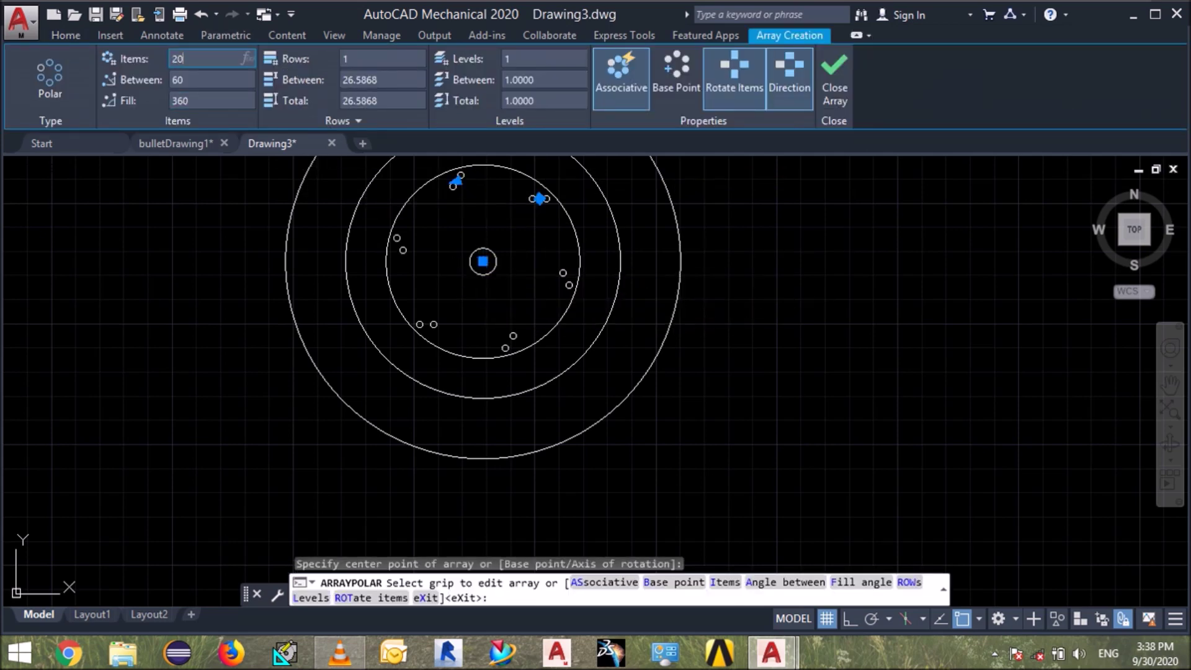
key("Return")
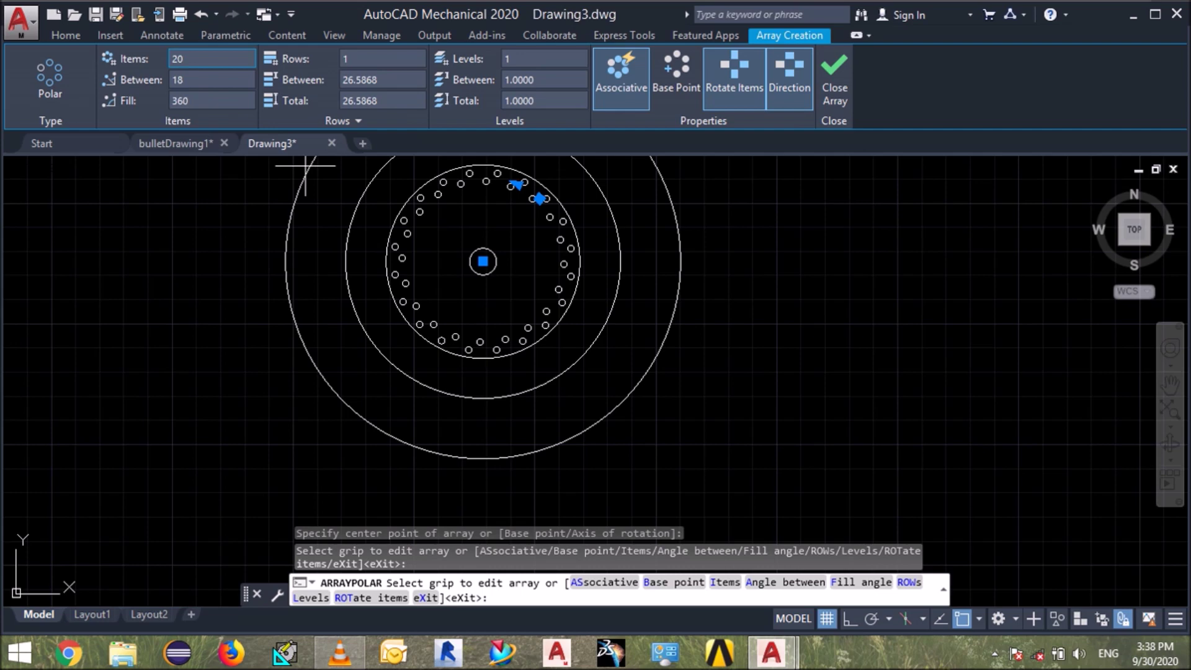
key("Return")
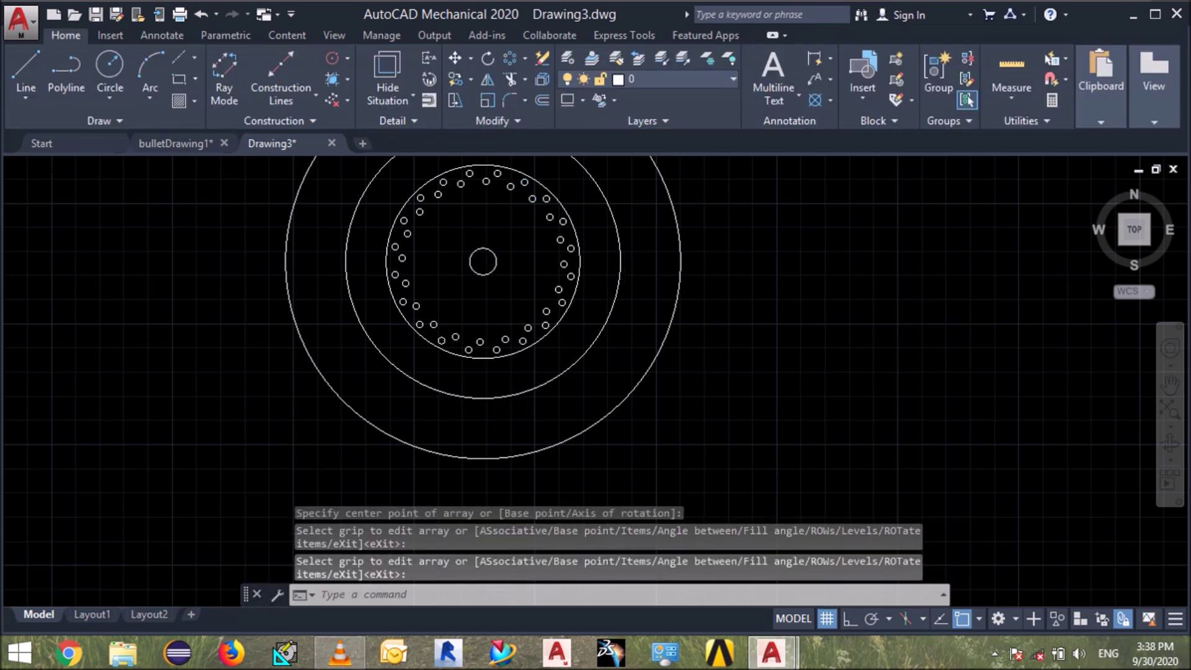
Step: Zoom to inspect the spoke-hole ring, briefly selecting the middle and outer wheel circles
scroll(553, 324, "down", 2)
scroll(495, 340, "up", 2)
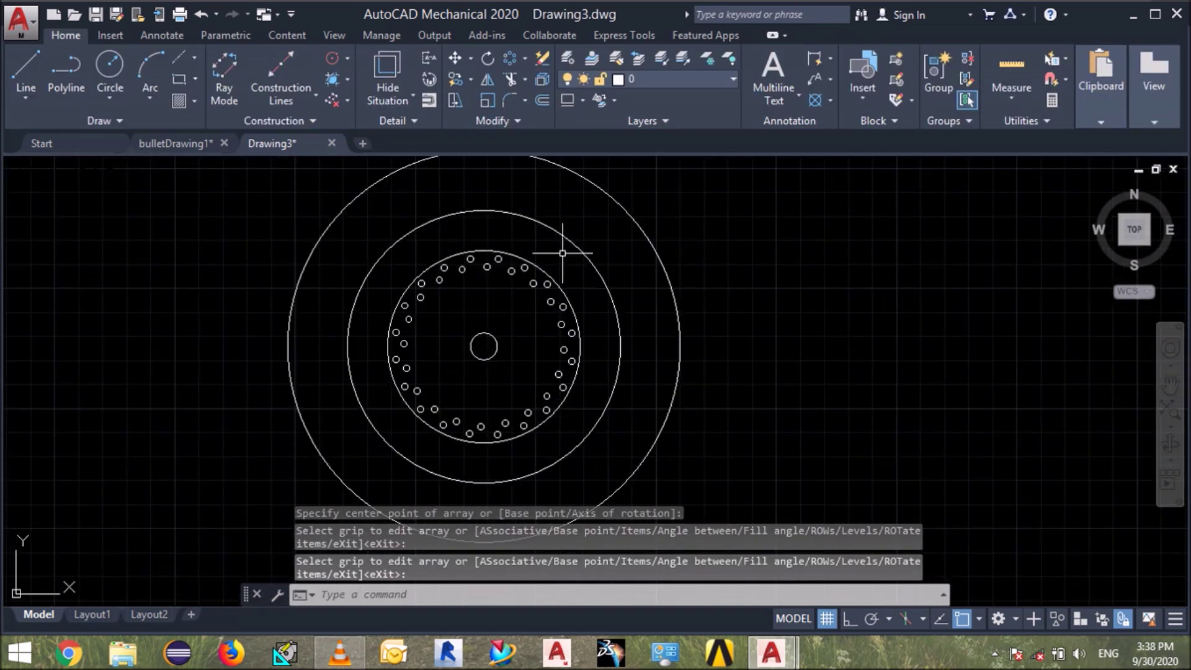
scroll(486, 340, "down", 2)
scroll(485, 279, "up", 4)
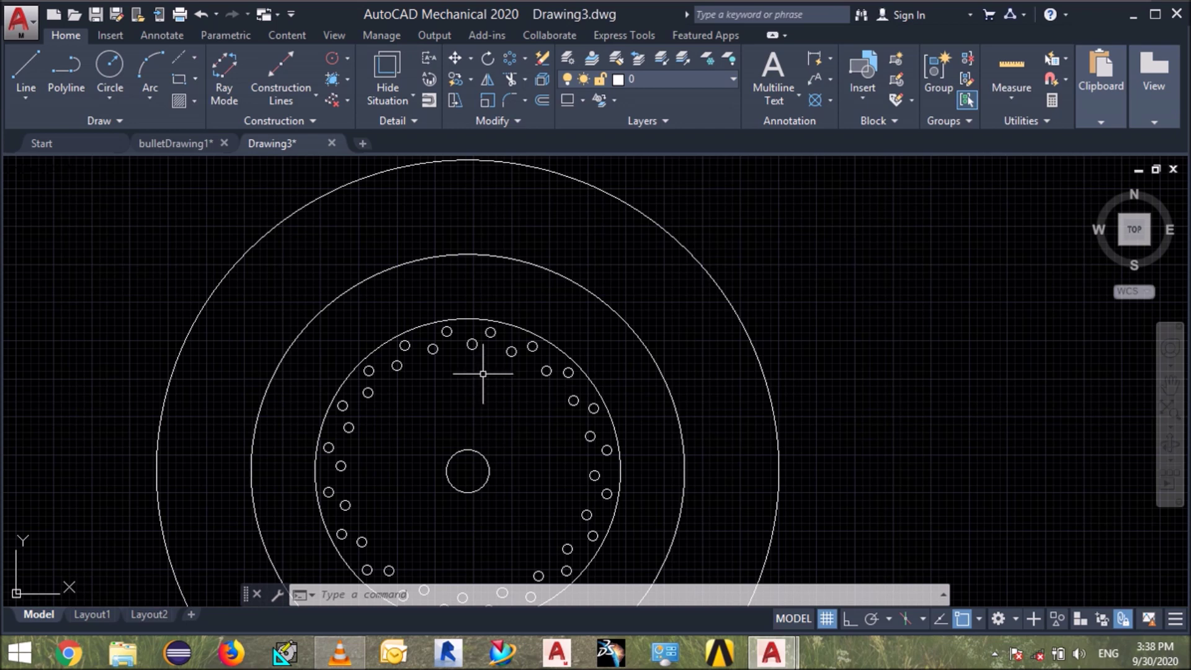
scroll(483, 383, "down", 2)
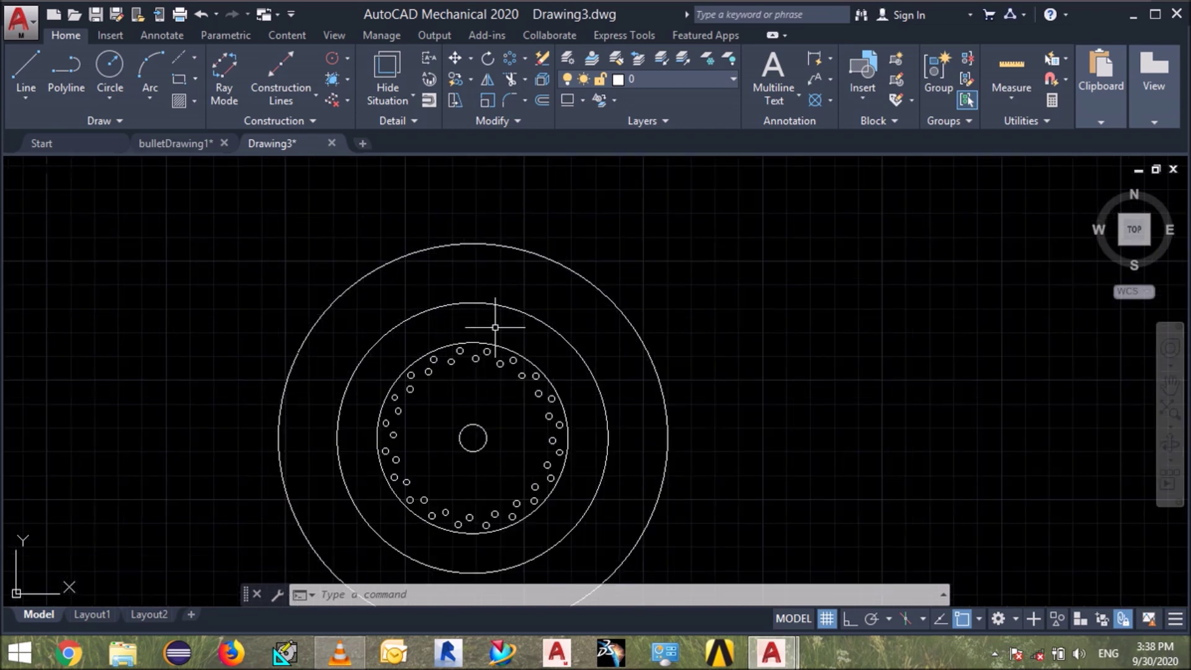
scroll(458, 313, "up", 2)
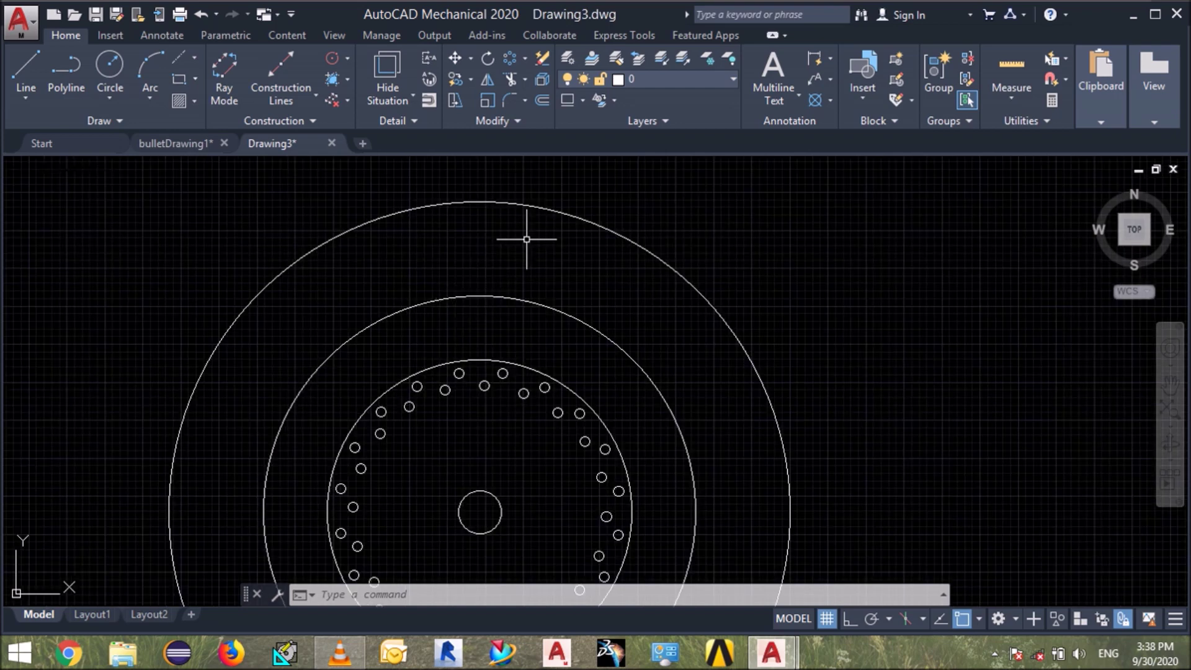
left_click(532, 297)
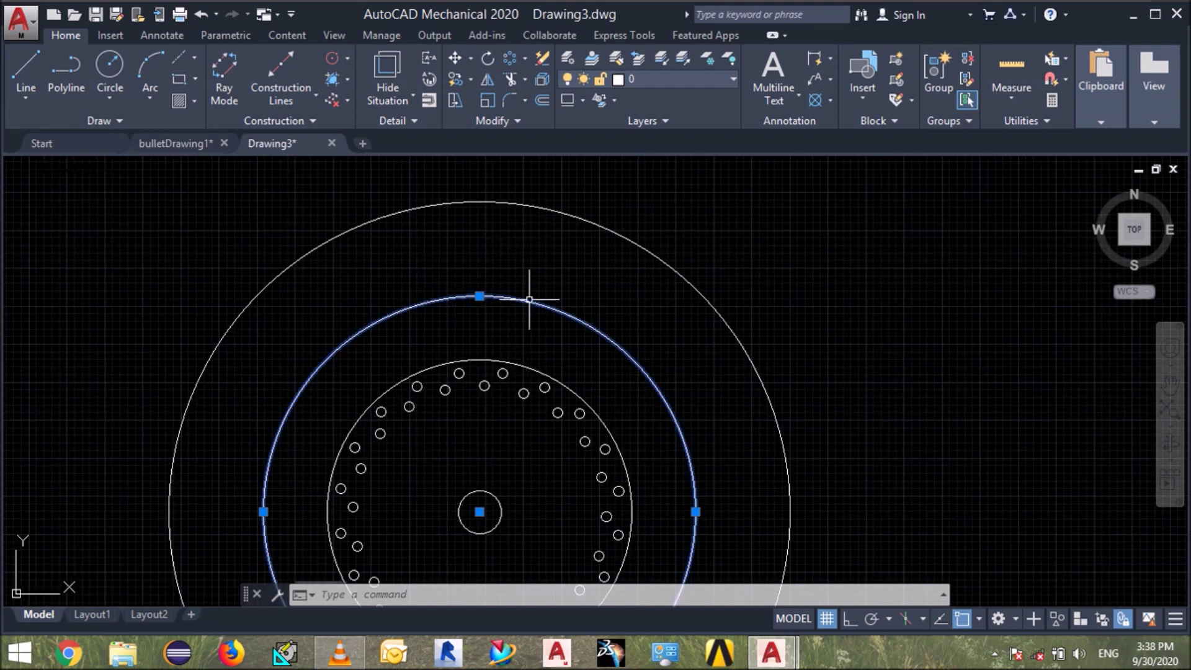
left_click(578, 217)
key("Escape")
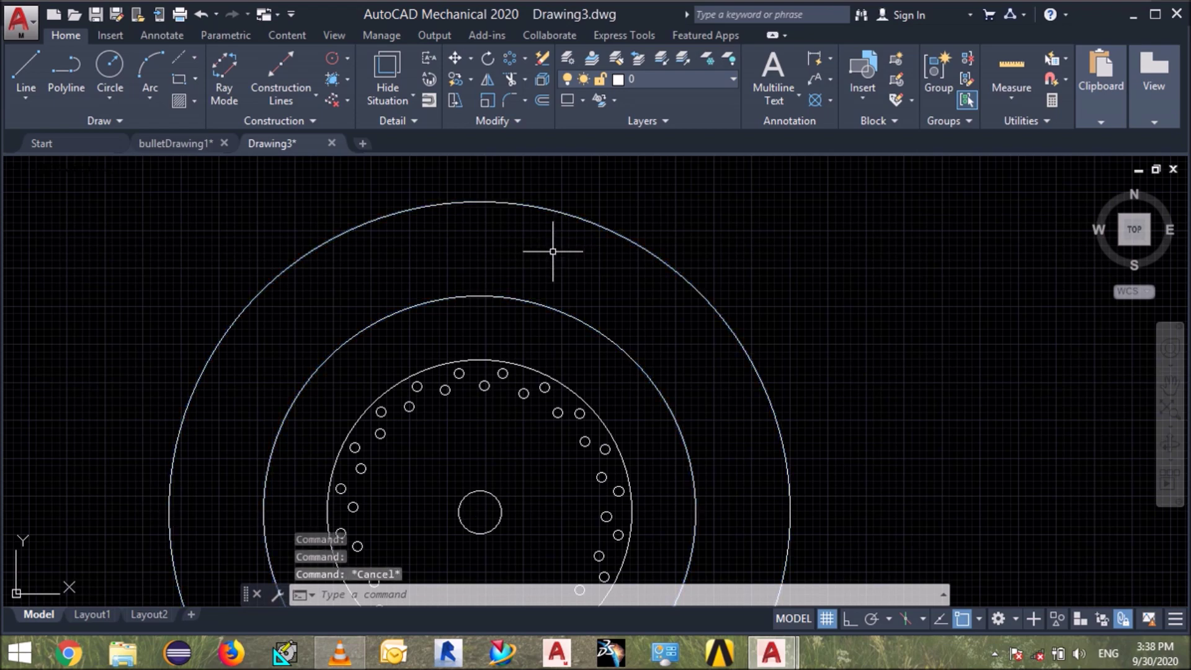
scroll(551, 254, "down", 2)
type("o")
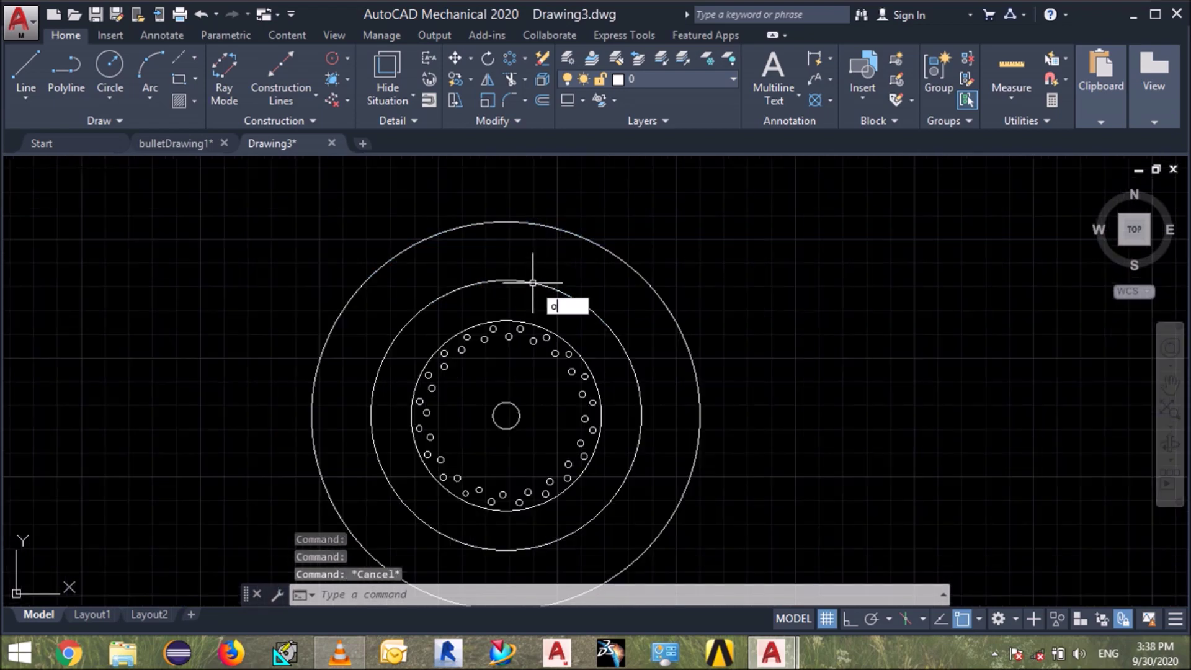
Step: Offset the middle wheel circle outward by 50, then offset that new circle another 50
type("f")
key("Return")
type("50")
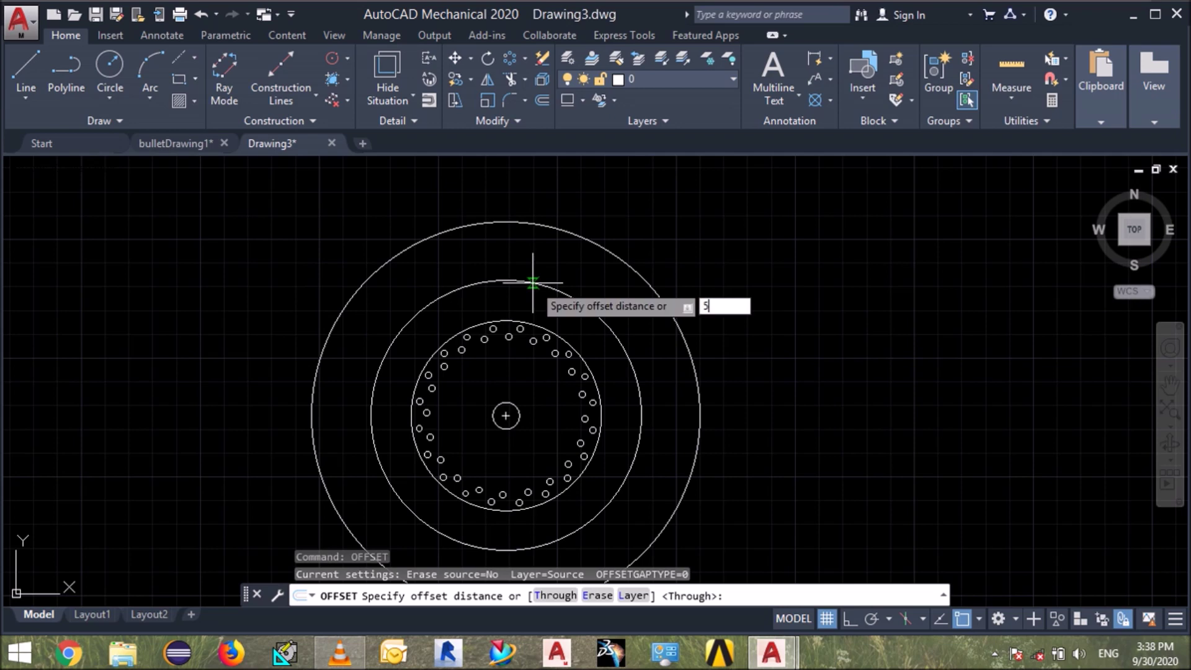
key("Return")
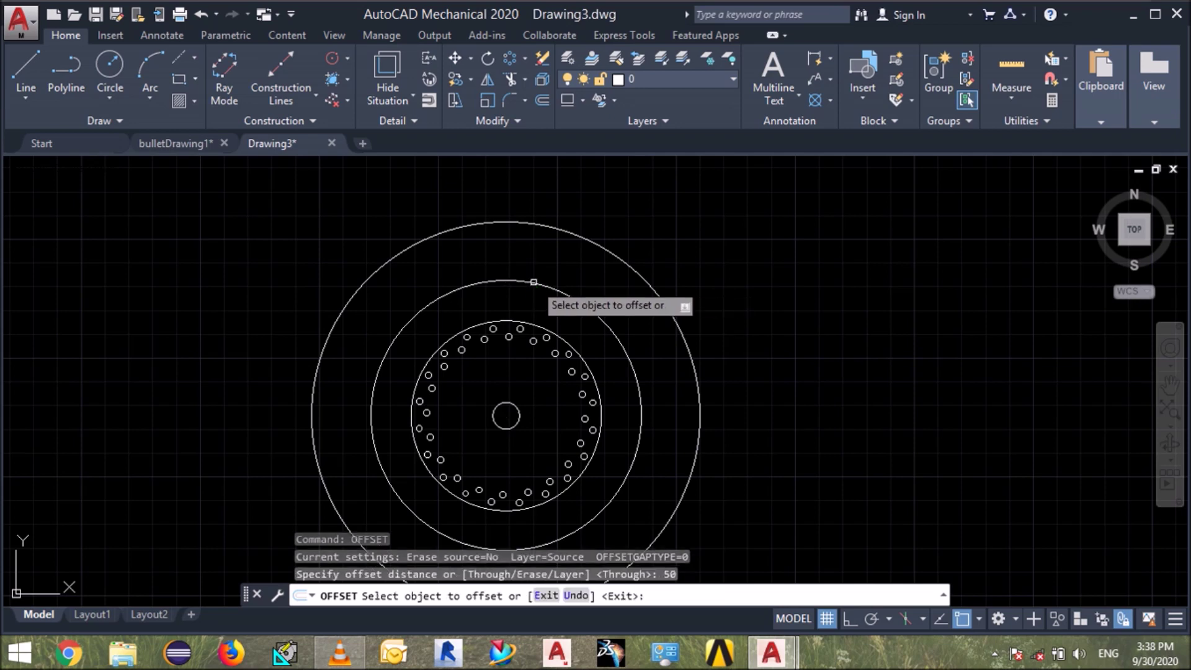
left_click(533, 283)
left_click(552, 251)
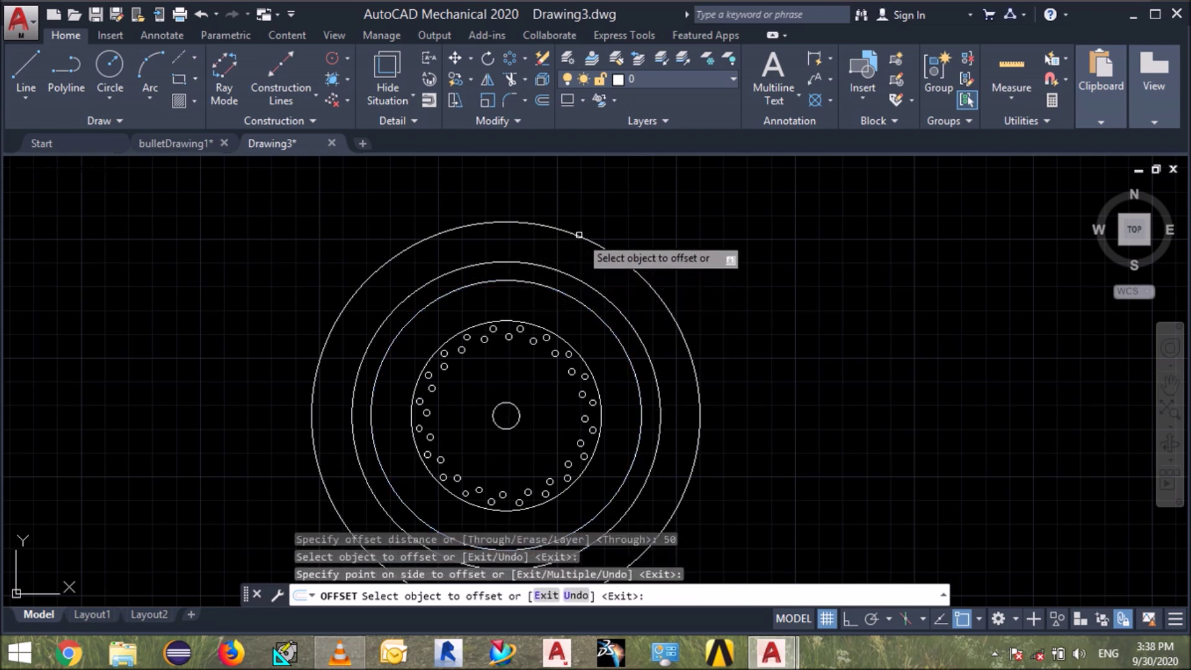
left_click(574, 237)
left_click(562, 247)
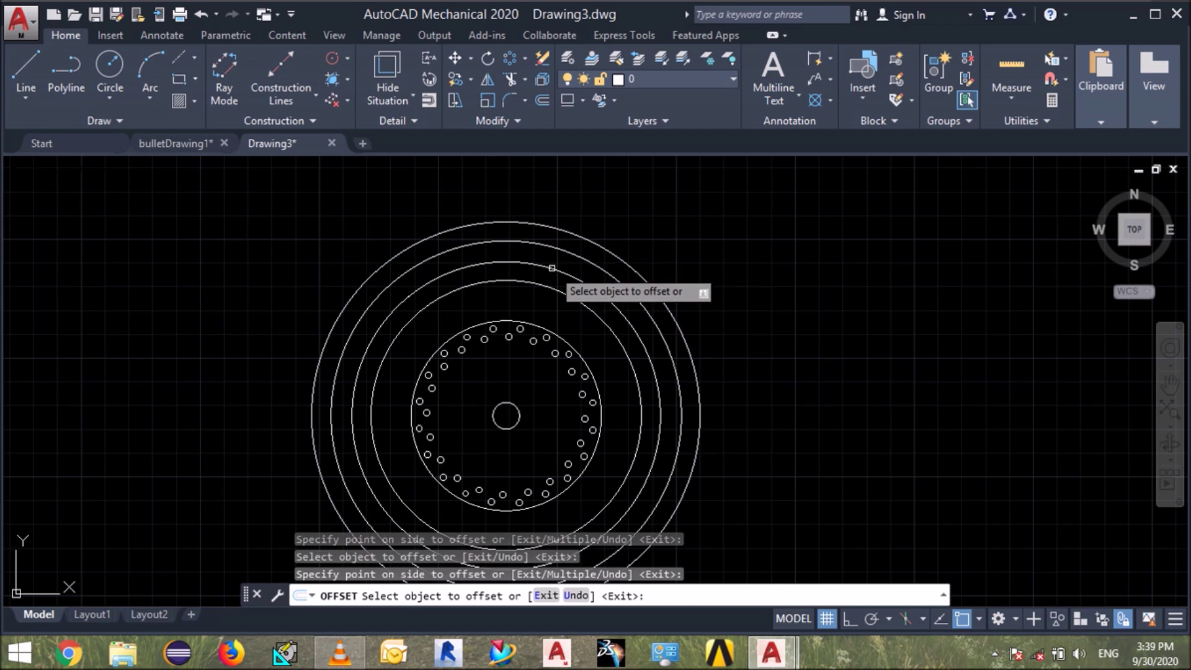
key("Escape")
scroll(565, 256, "up", 2)
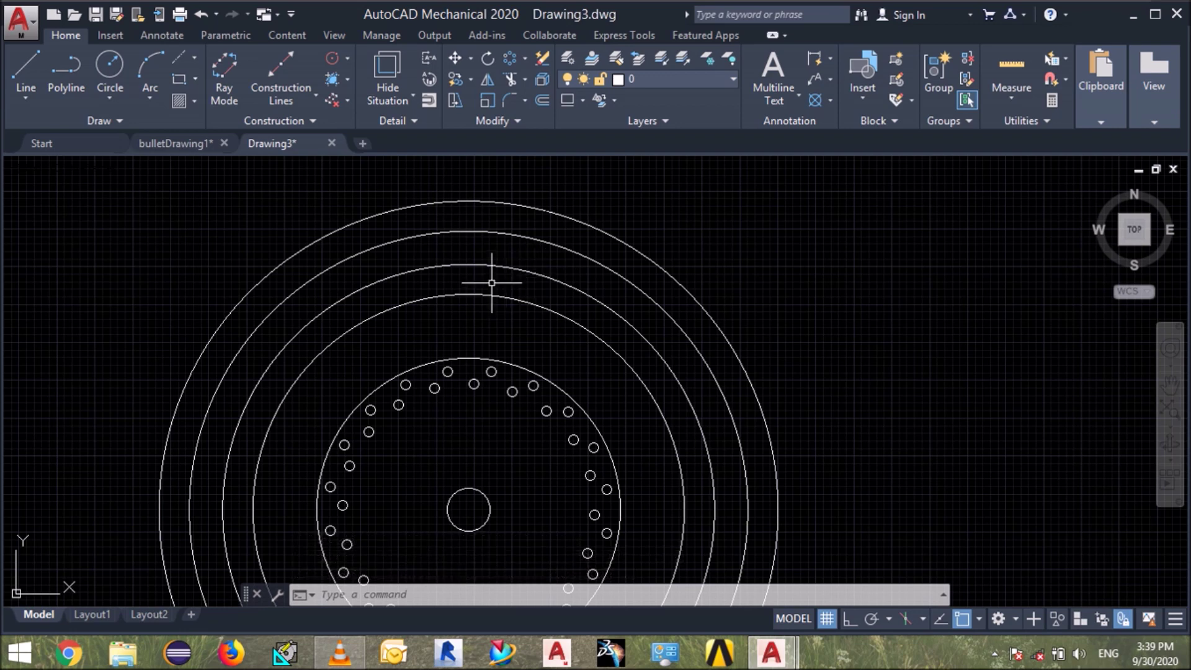
Step: Draw a four-point hooked spline tread curve across the tyre band at the wheel's top right
type("s")
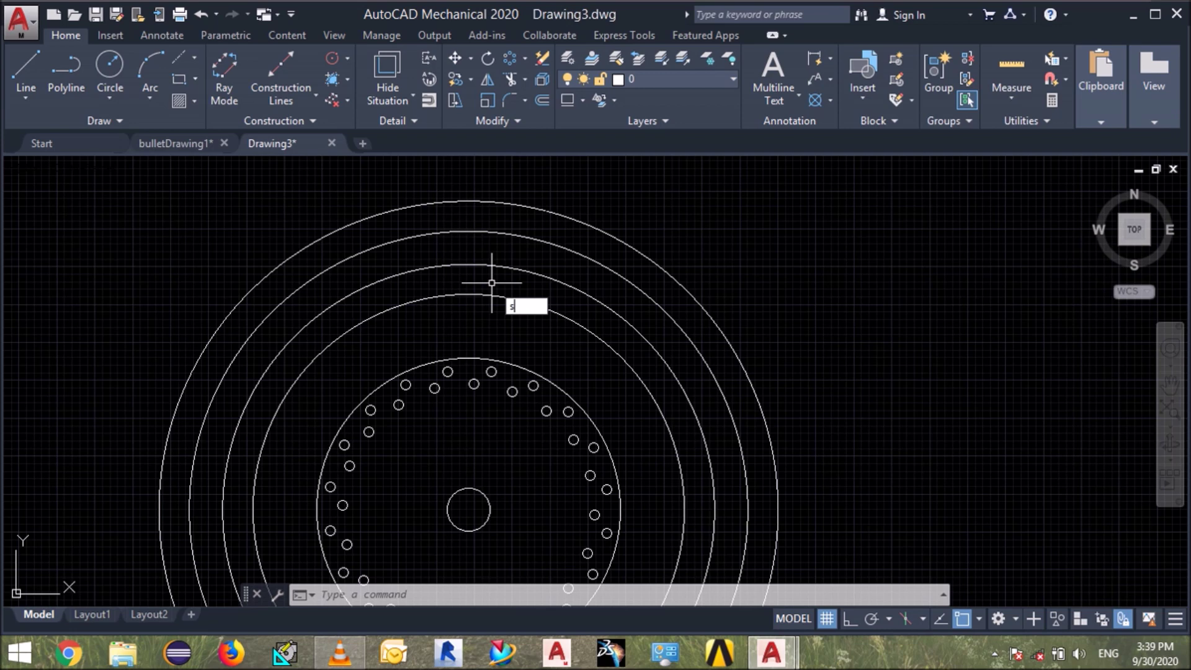
type("pl")
key("Return")
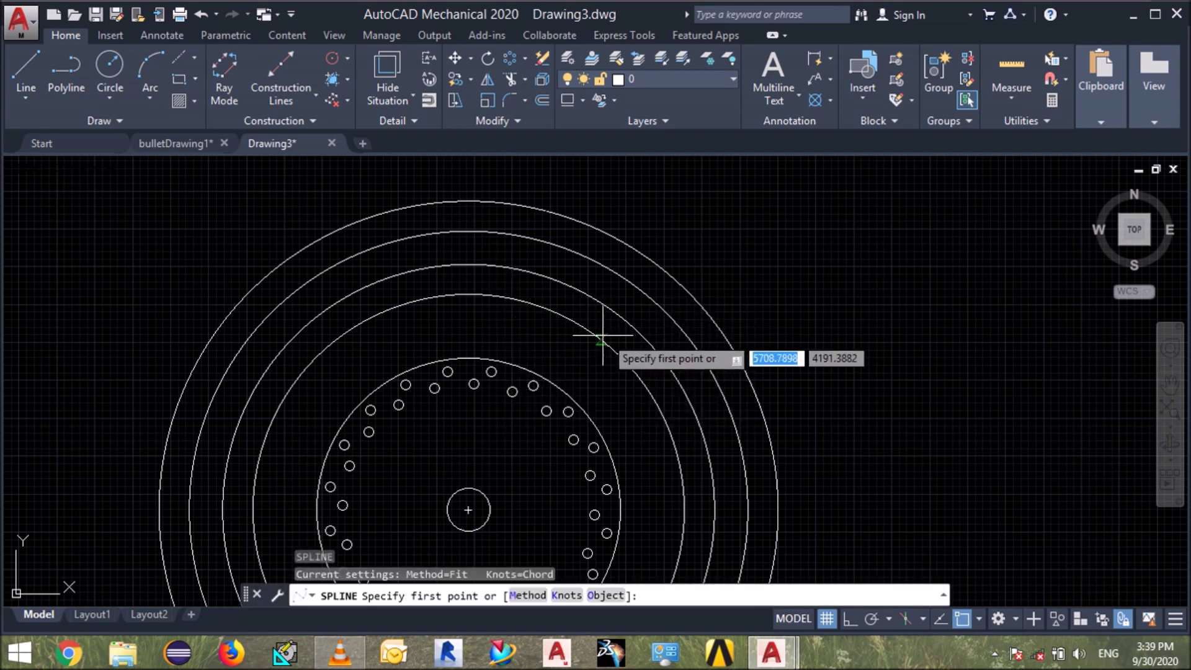
left_click(597, 333)
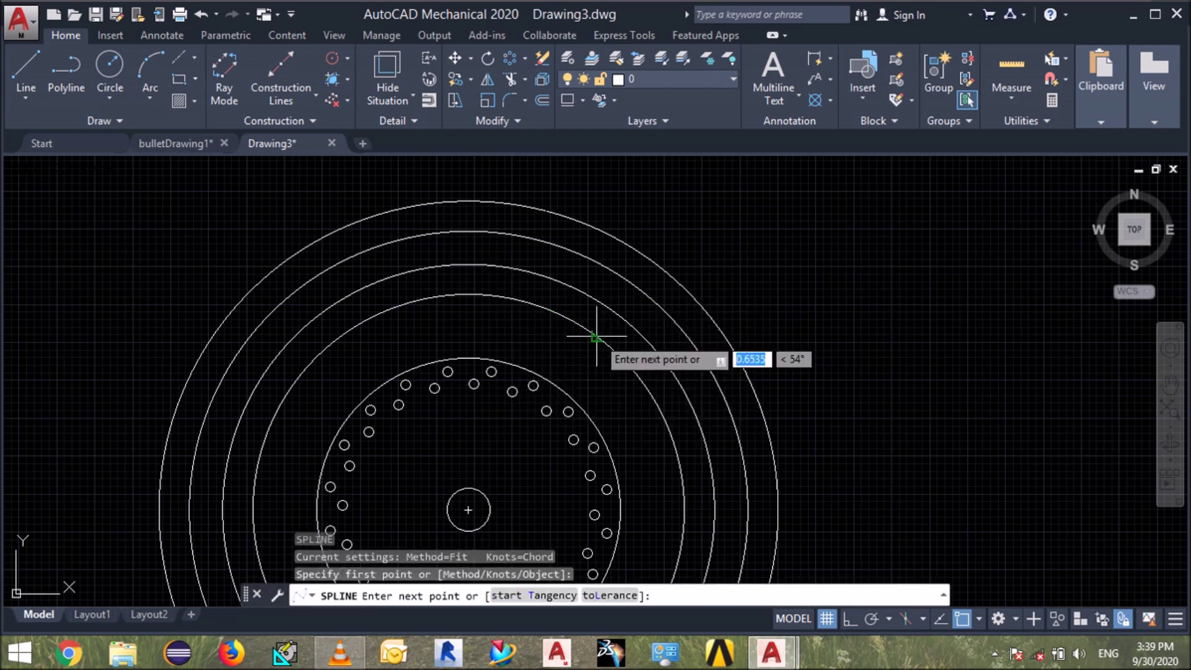
left_click(603, 304)
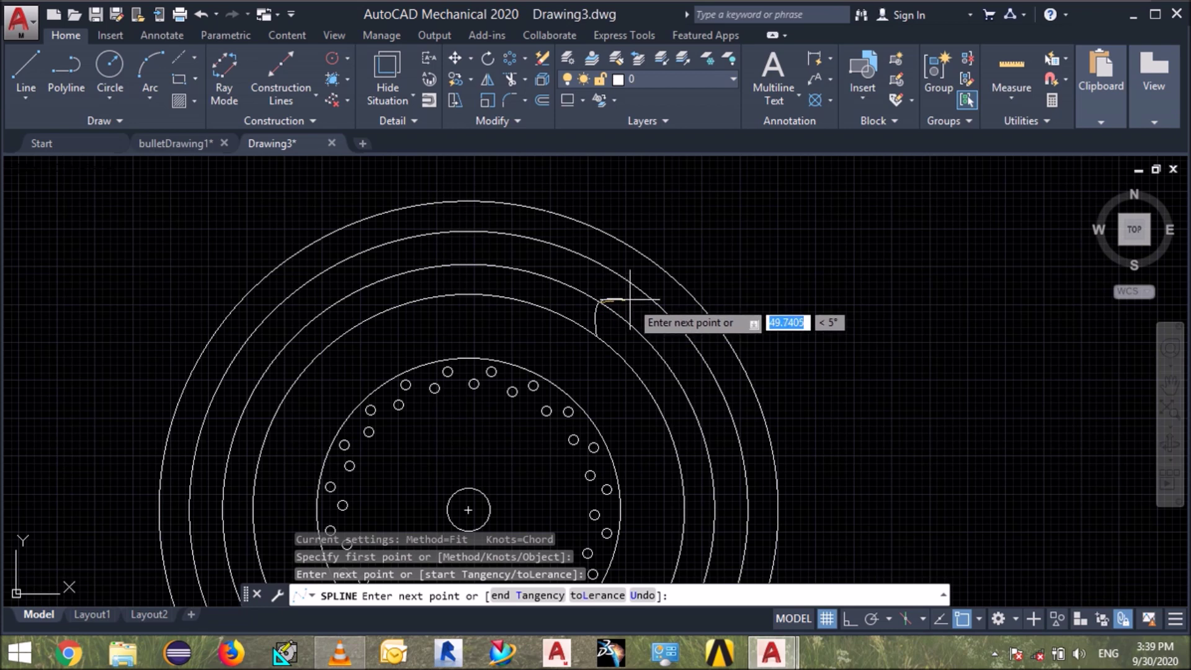
left_click(628, 301)
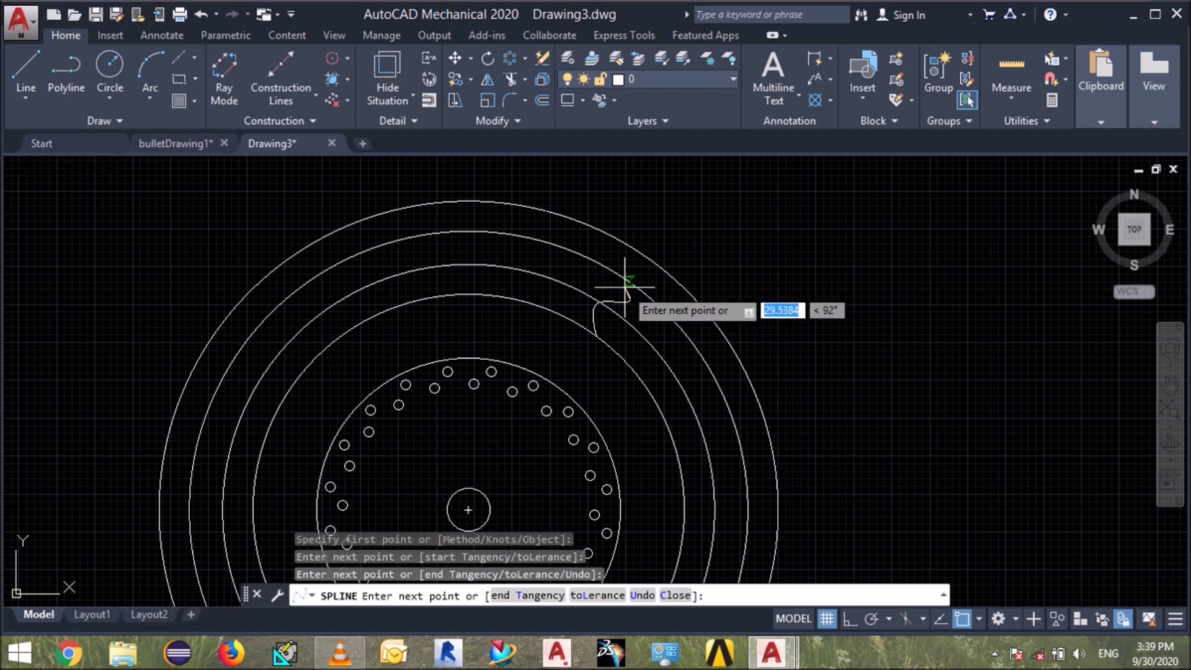
left_click(656, 269)
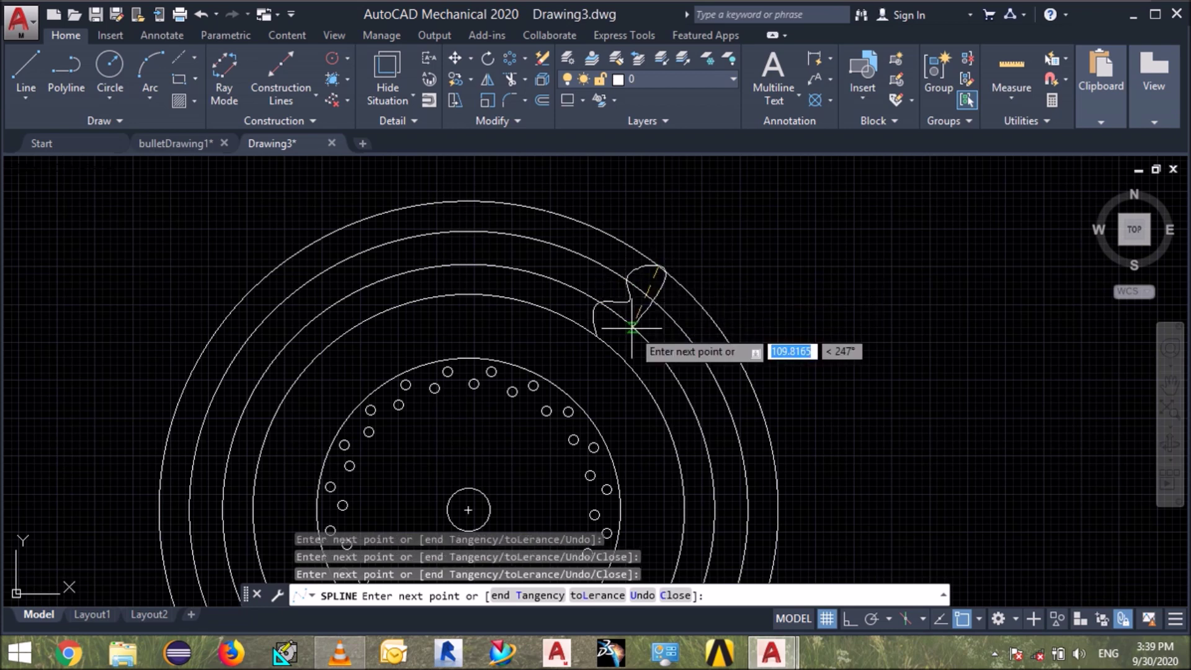
key("Return")
left_click(627, 296)
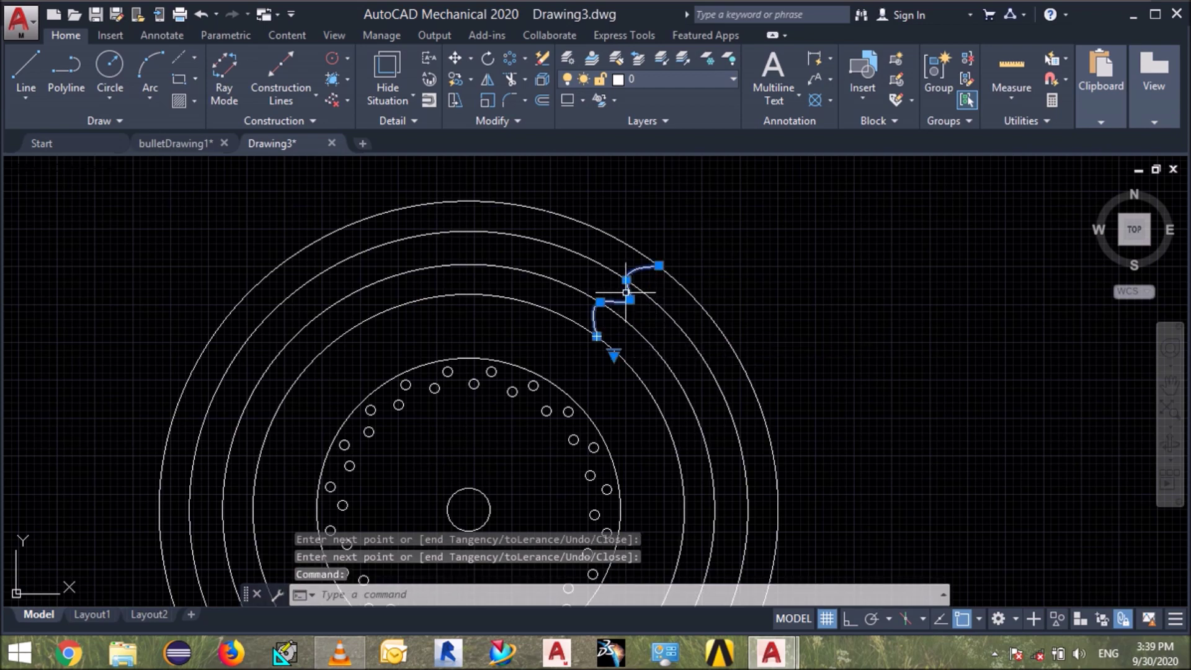
Step: Polar-array the tread curve 60 times around the wheel hub centre
left_click(509, 58)
scroll(486, 263, "down", 3)
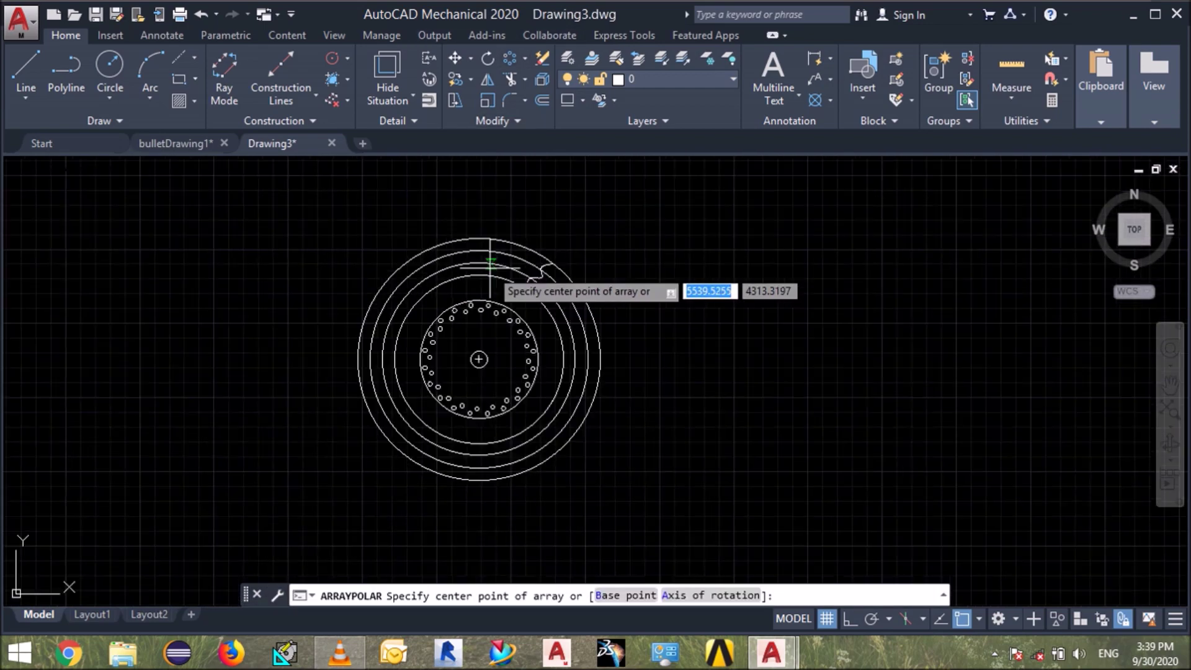
left_click(478, 359)
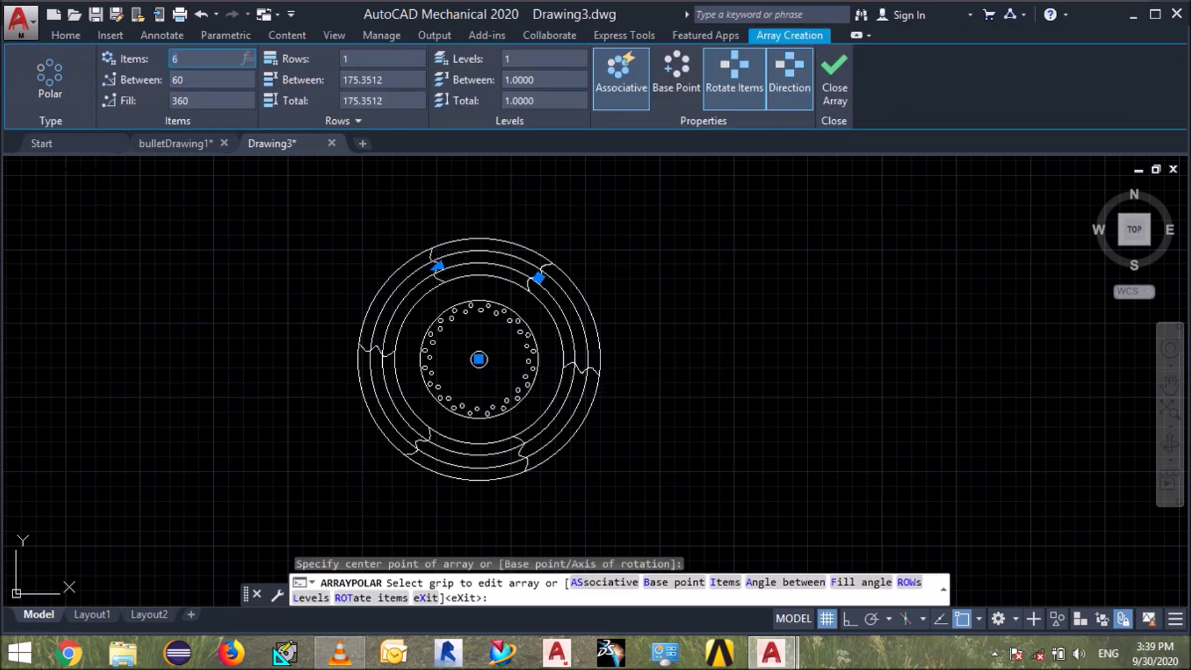
type("0")
key("Return")
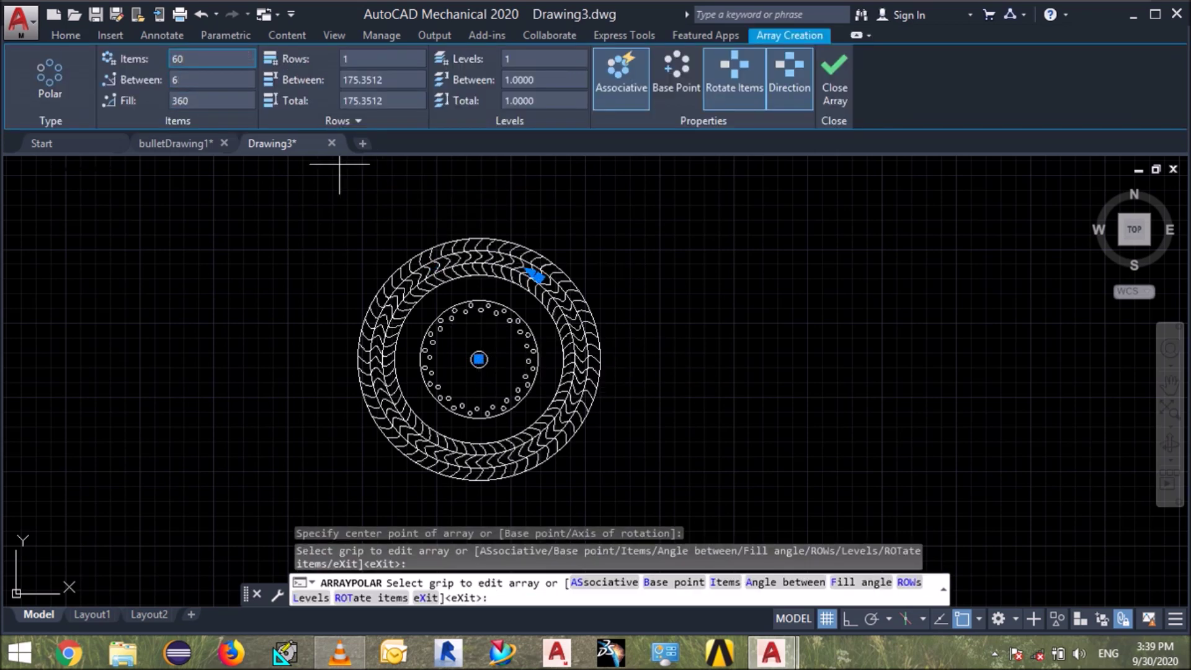
key("Return")
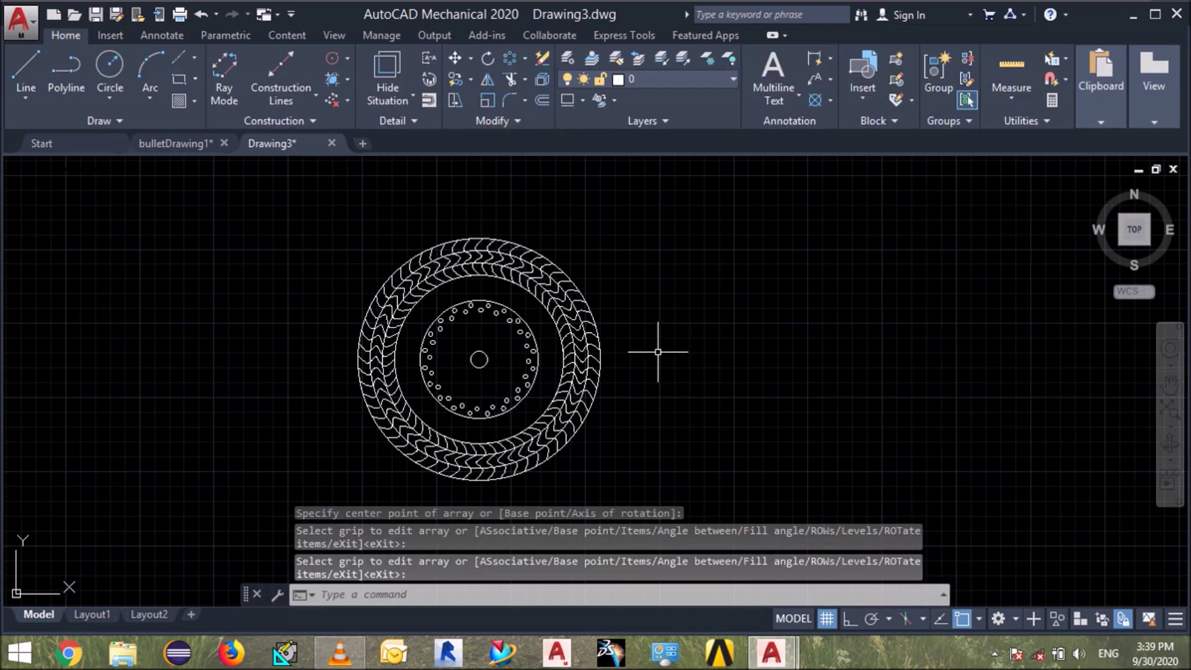
scroll(651, 345, "up", 5)
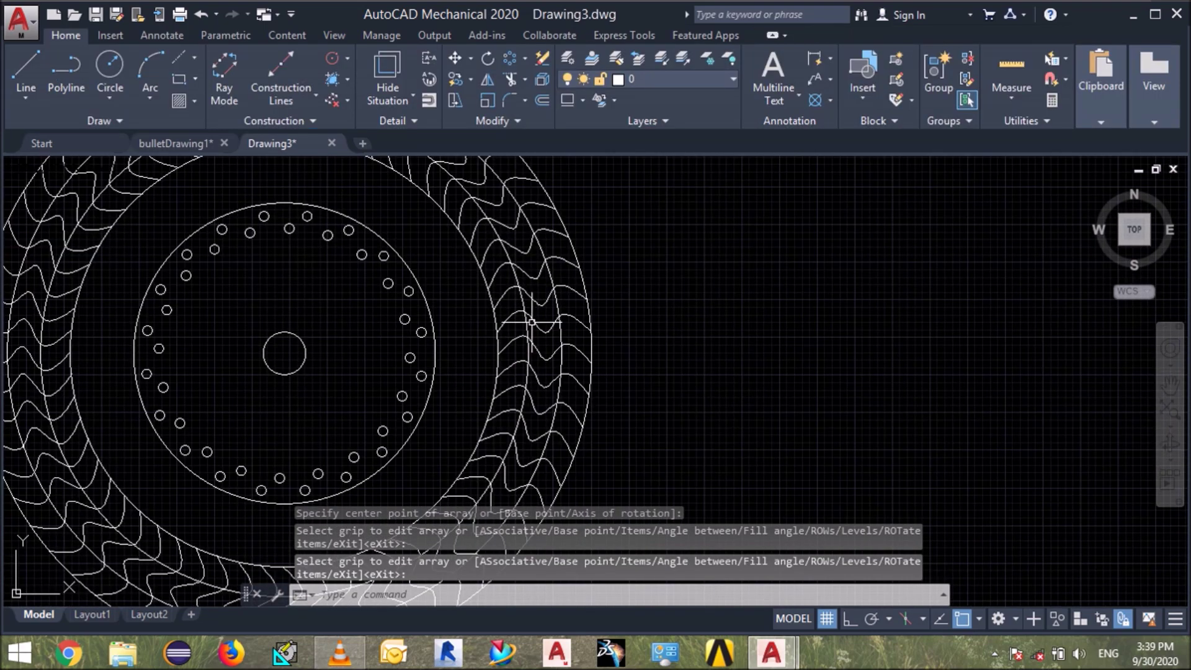
scroll(532, 314, "down", 4)
scroll(505, 285, "down", 4)
scroll(506, 285, "up", 5)
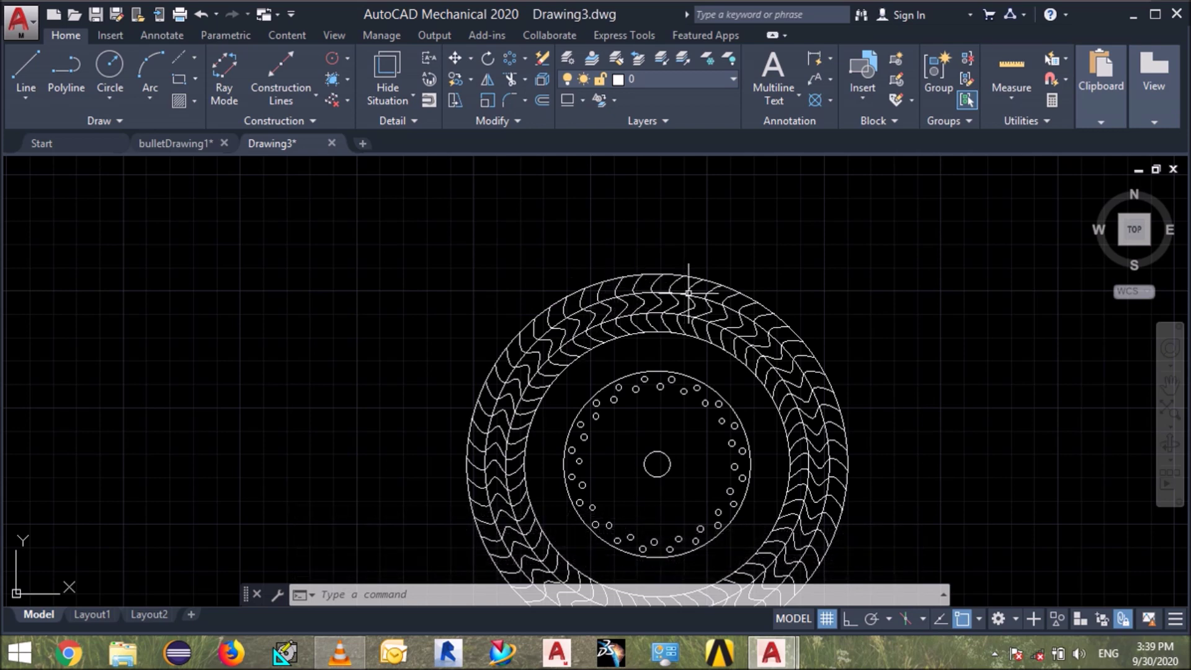
scroll(447, 273, "down", 2)
scroll(545, 347, "down", 3)
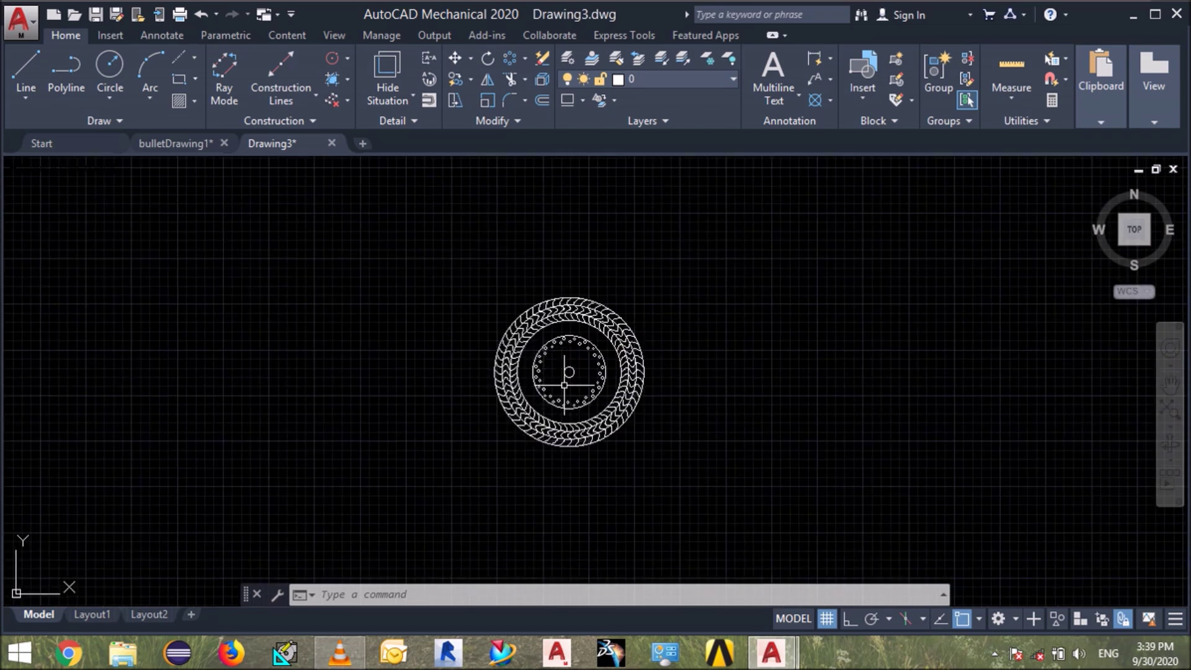
scroll(574, 369, "up", 3)
scroll(572, 370, "down", 2)
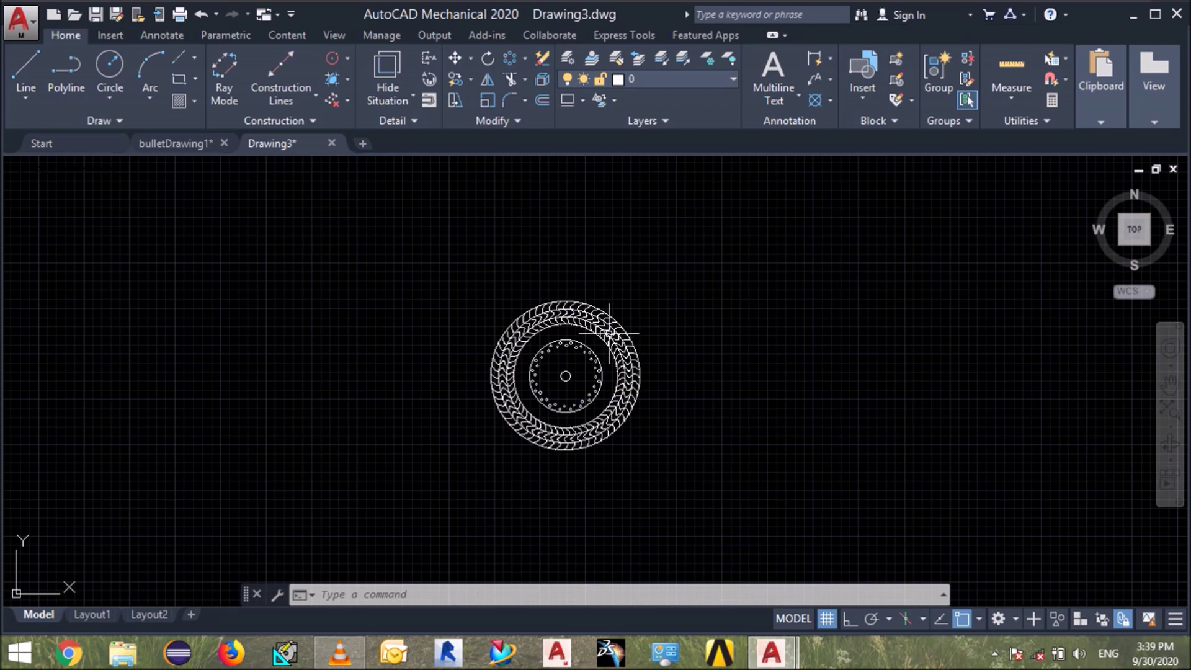
scroll(609, 333, "up", 2)
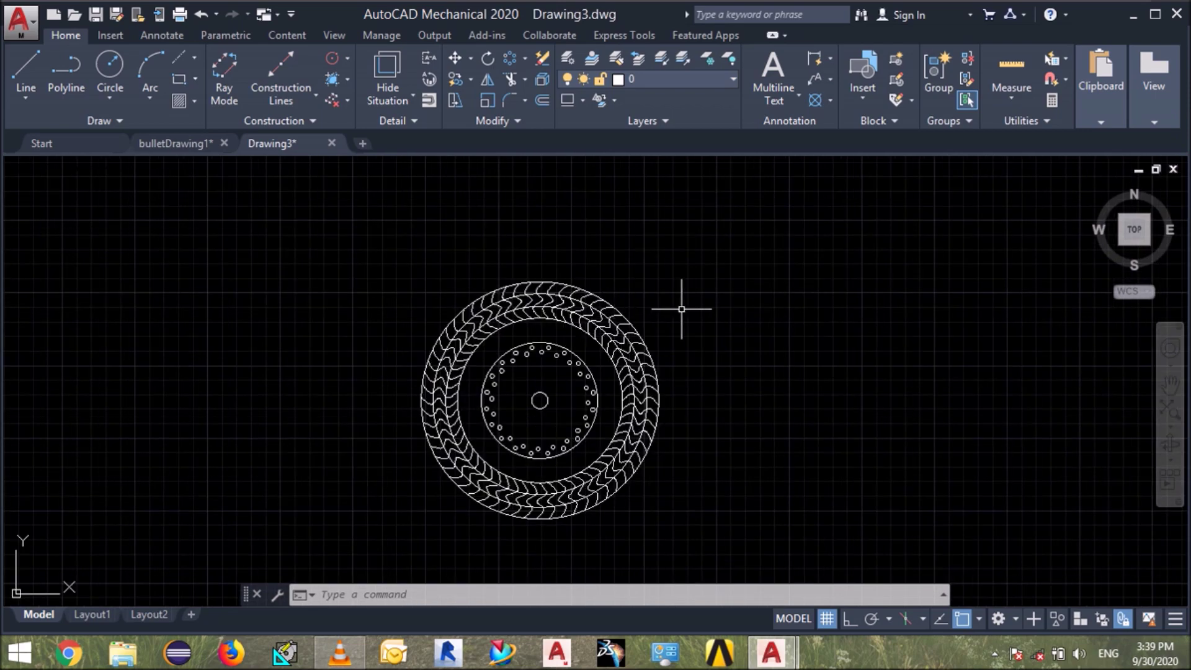
scroll(637, 343, "down", 2)
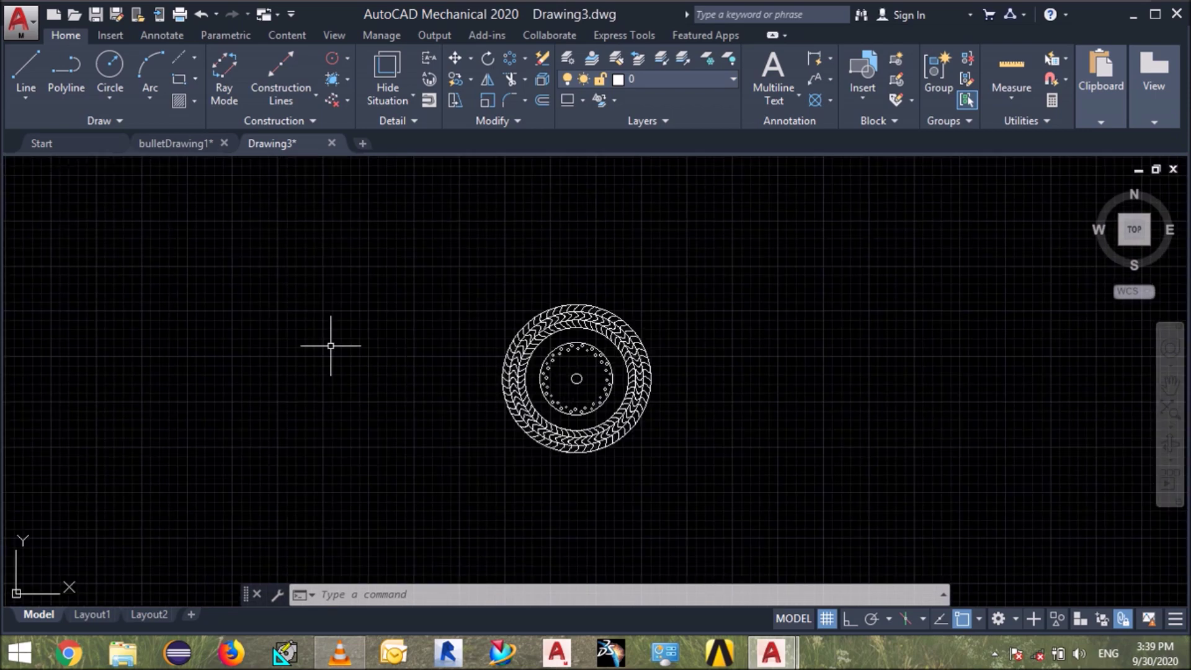
type("L")
Step: Cancel the accidental line command and zoom out to frame the whole wheel
key("Return")
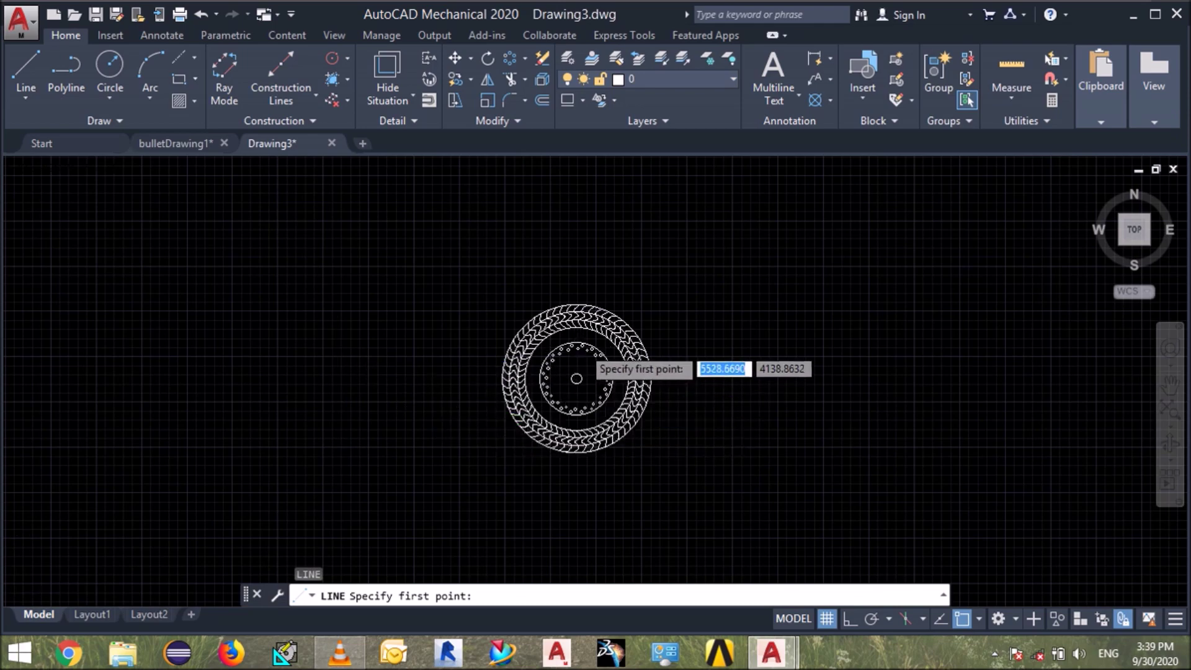
scroll(577, 385, "up", 3)
key("Escape")
scroll(564, 425, "down", 2)
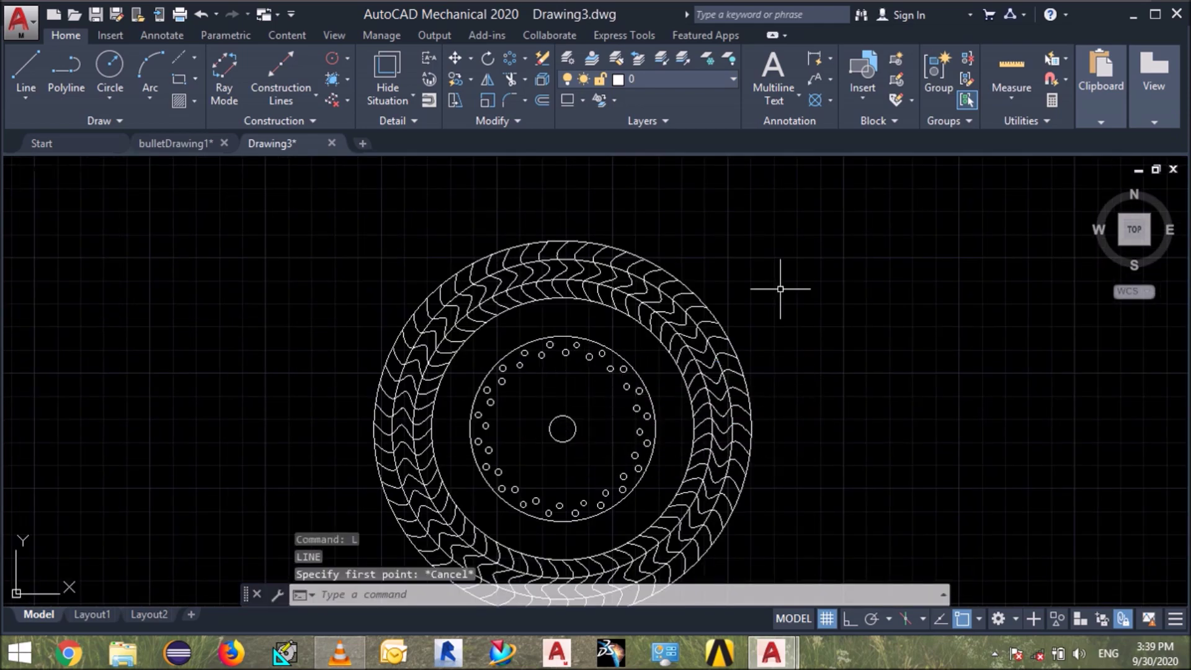
scroll(813, 244, "down", 2)
scroll(838, 215, "down", 1)
Step: Window-select the wheel's 8 objects and save them as block 'tyre' based at the hub centre
left_click(839, 215)
left_click(603, 452)
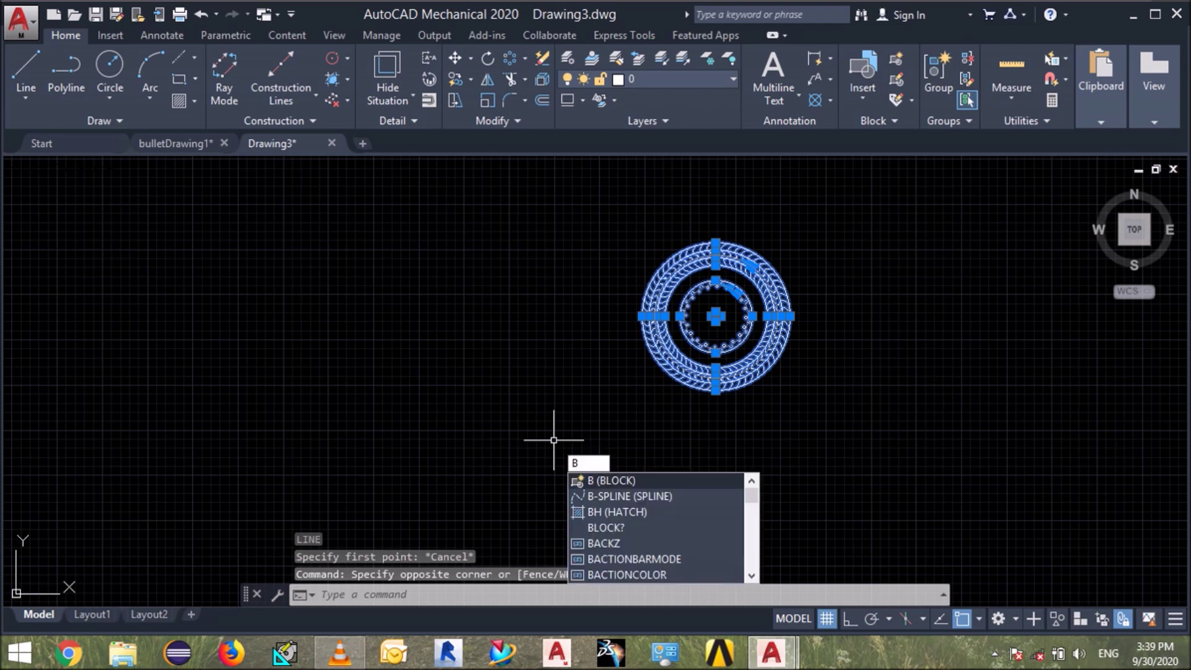
key("Return")
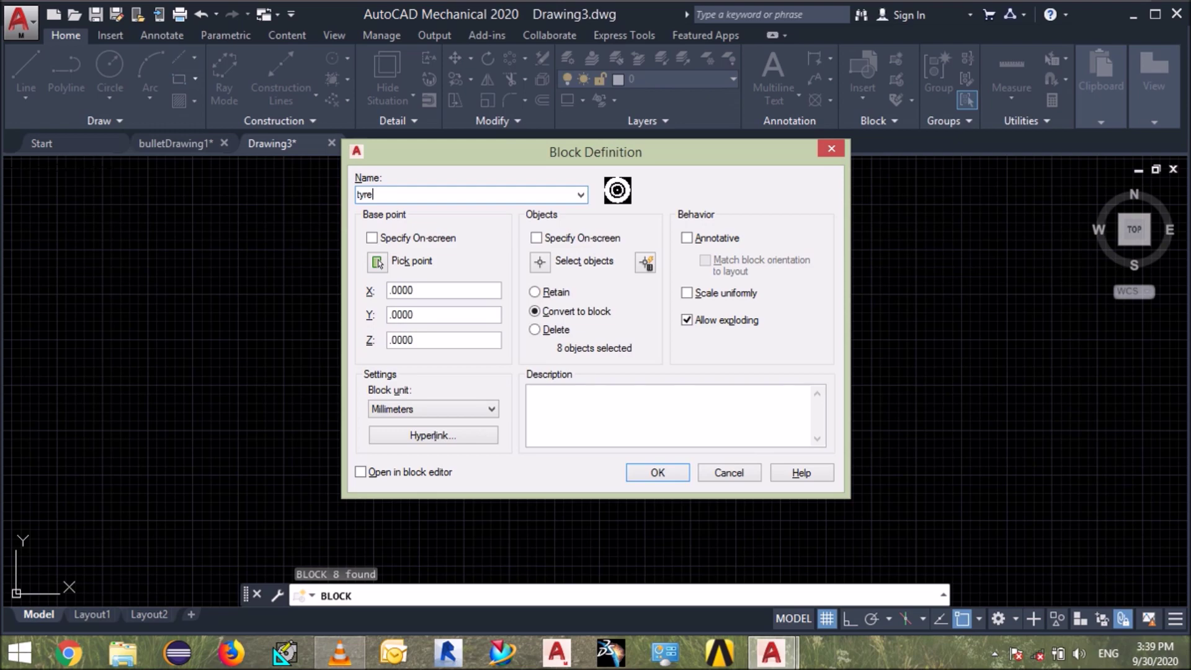
type("tyre")
left_click(377, 263)
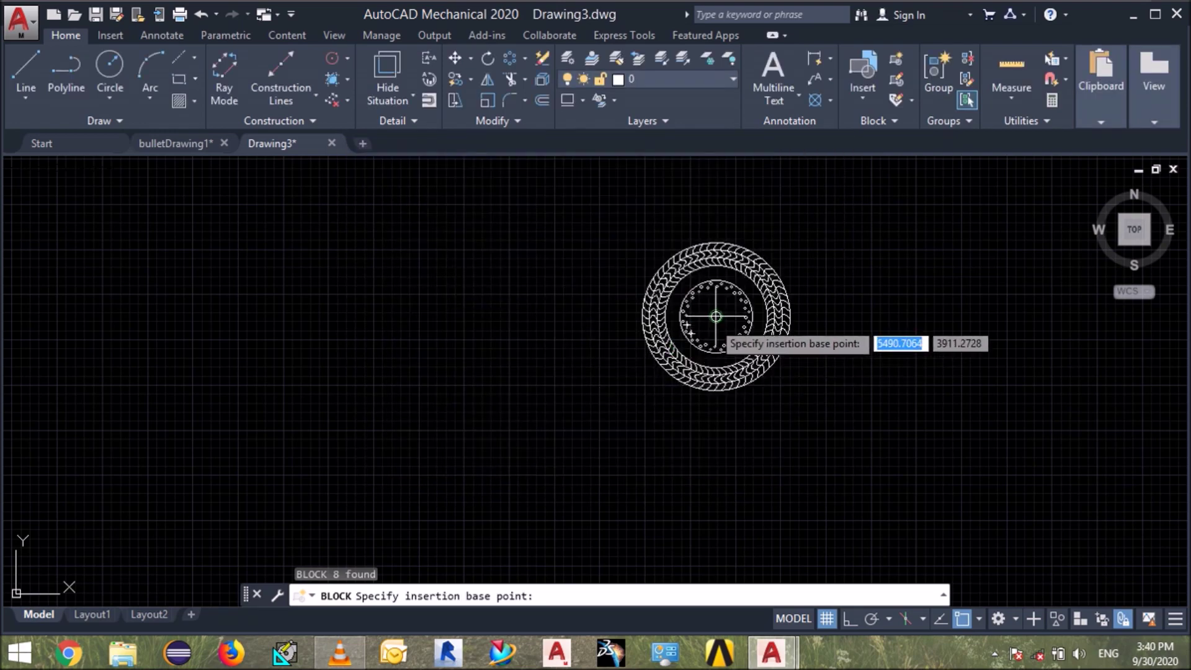
scroll(709, 321, "up", 8)
left_click(721, 294)
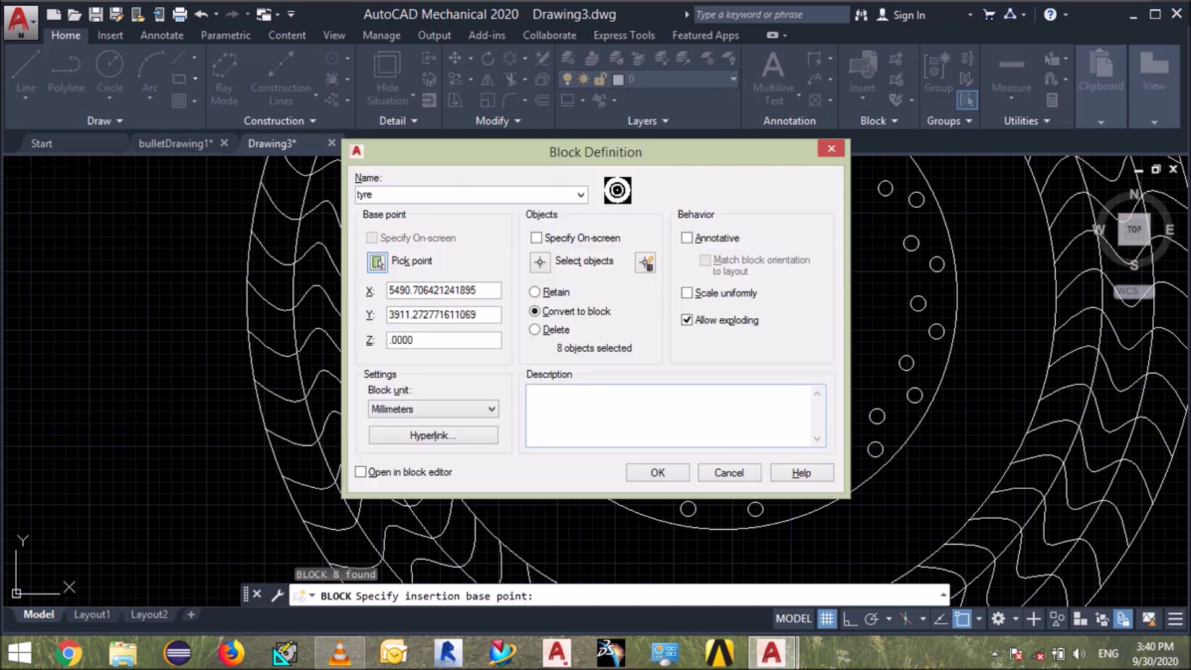
left_click(657, 472)
scroll(263, 462, "down", 5)
scroll(263, 462, "down", 3)
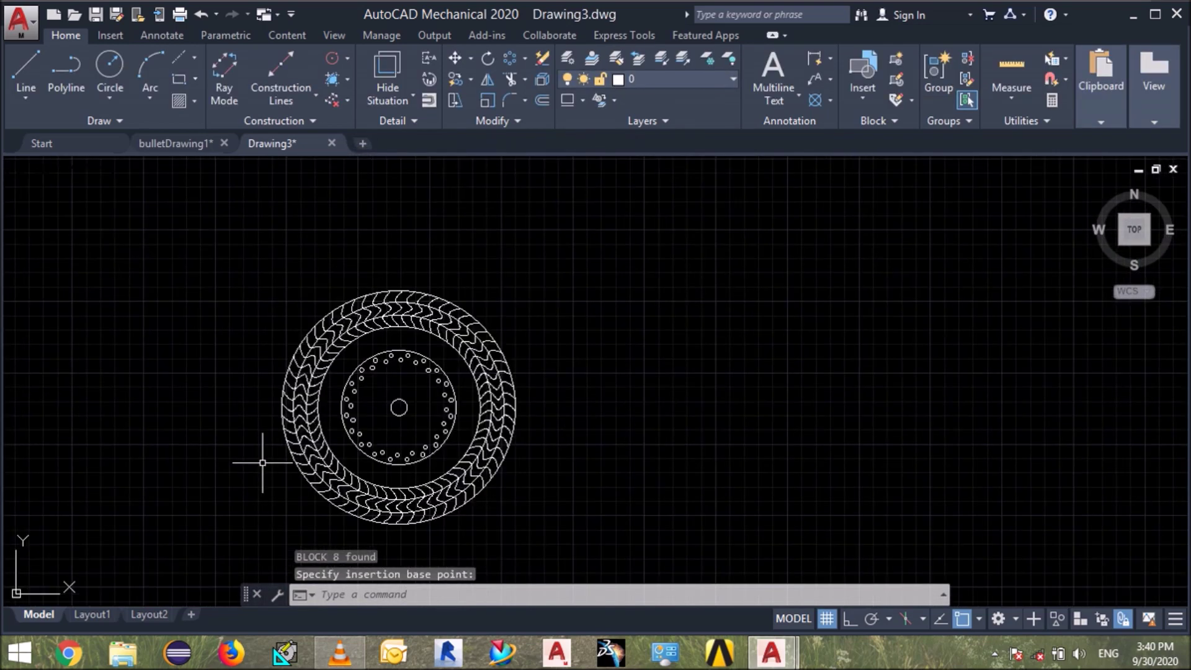
Step: Draw a 2100-long horizontal line with Ortho on, running right from the wheel centre
type("l")
key("Return")
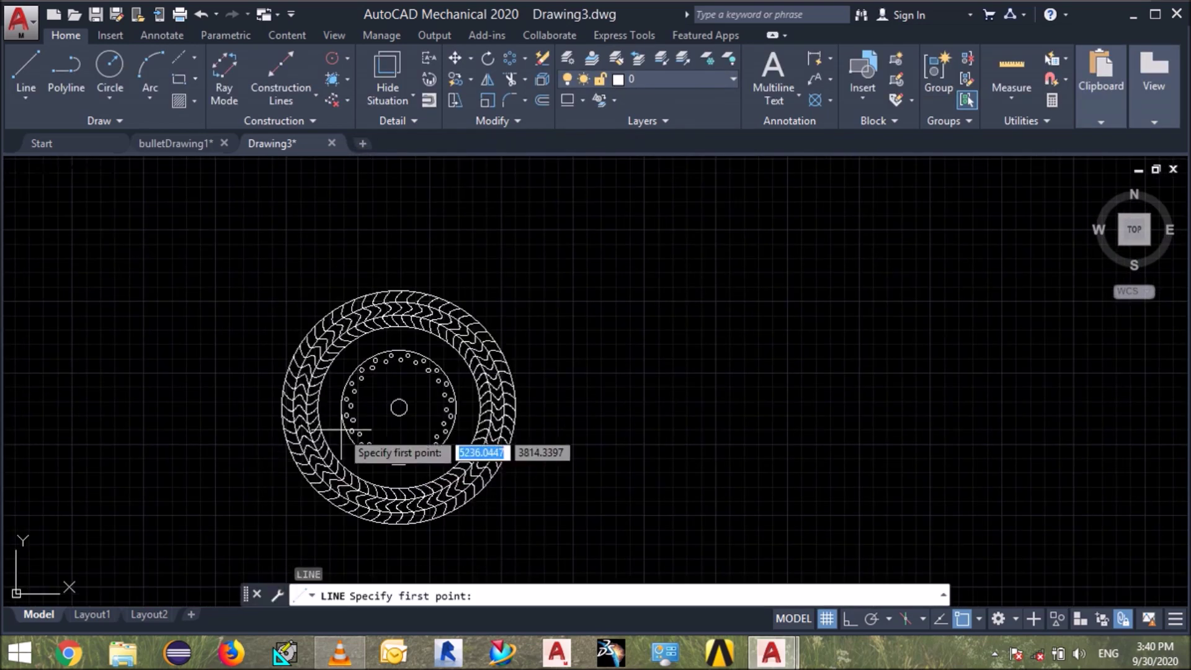
left_click(399, 408)
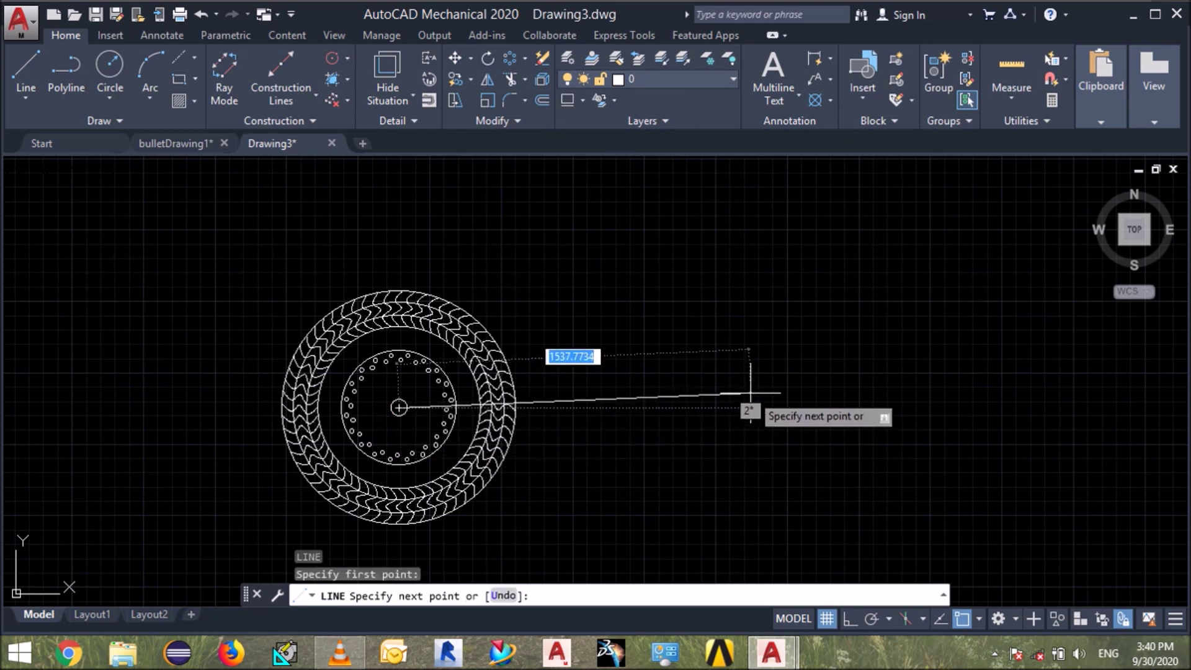
key("F8")
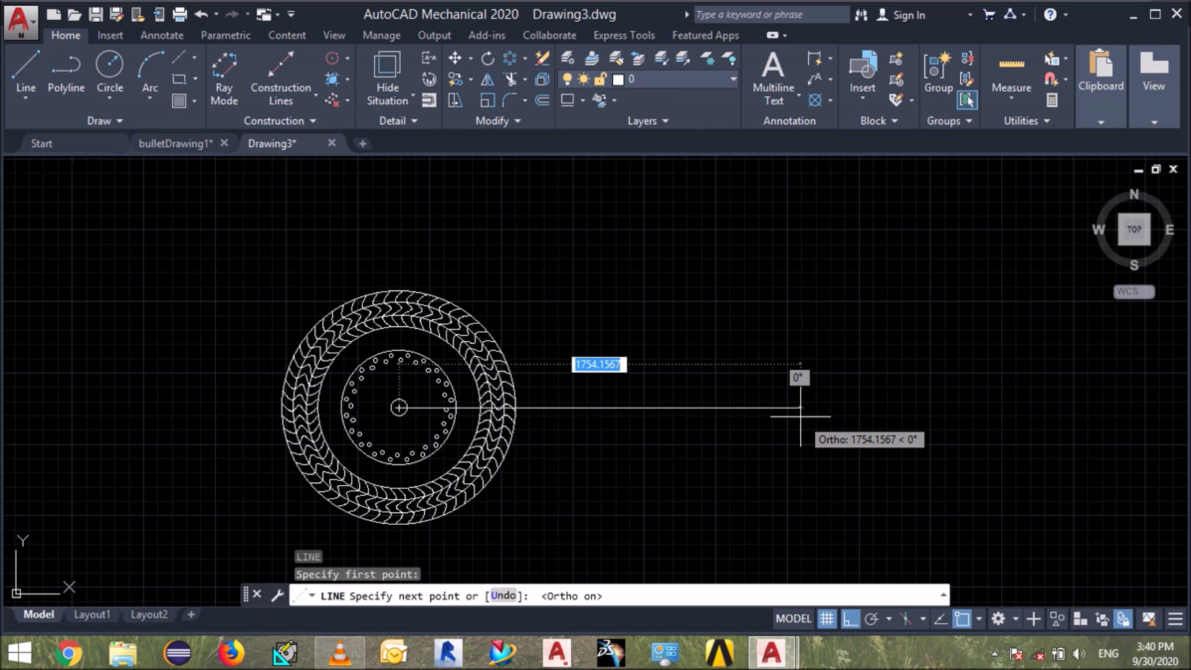
left_click(800, 416)
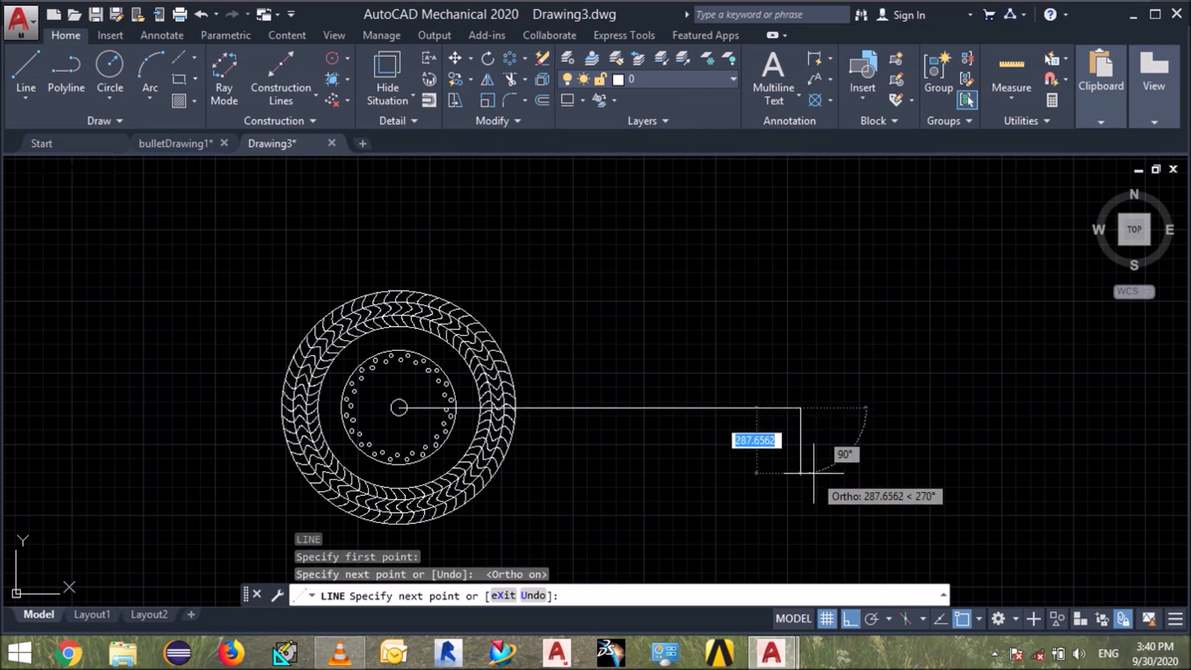
key("ctrl+z")
type("2")
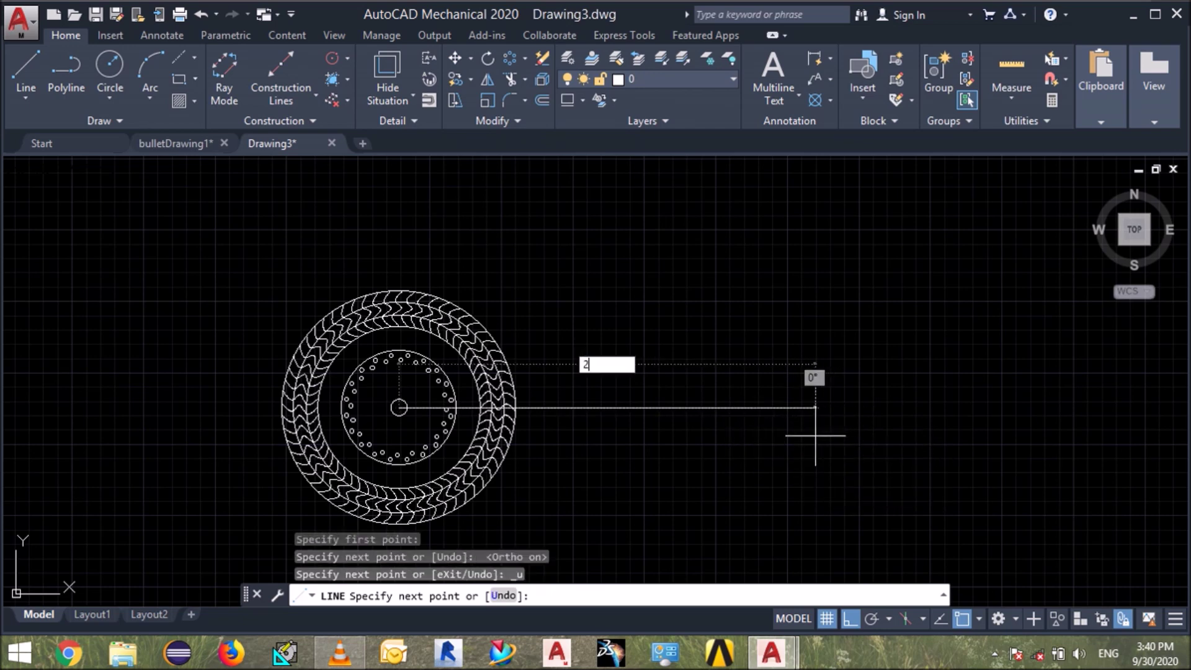
key("Return")
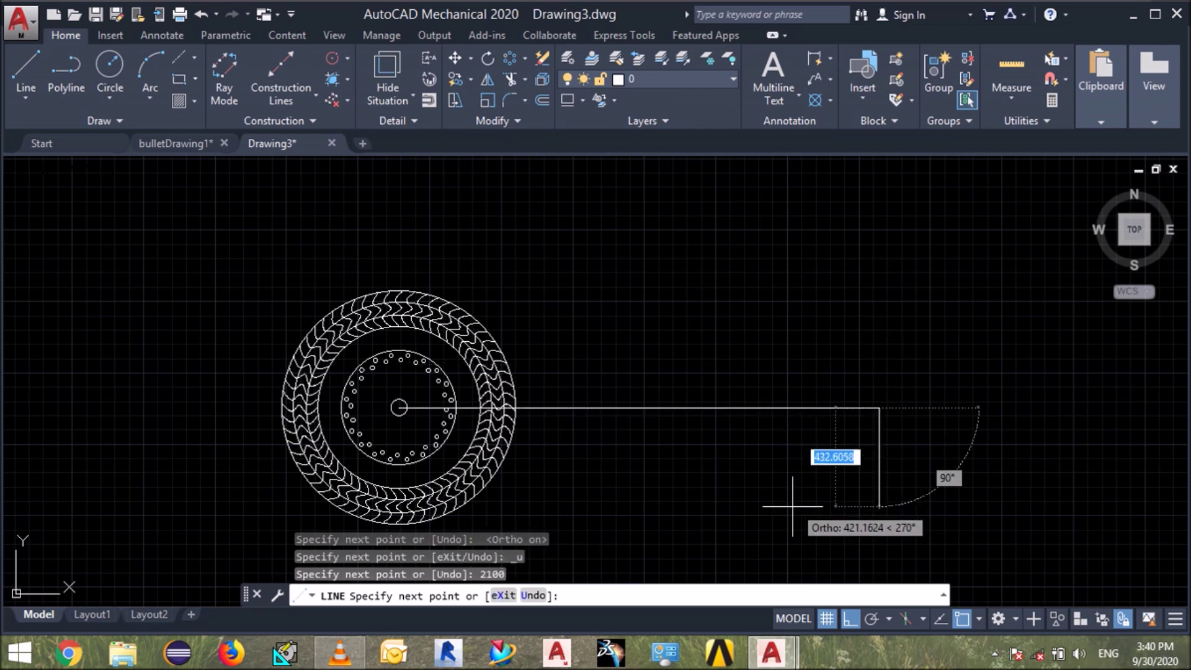
key("Return")
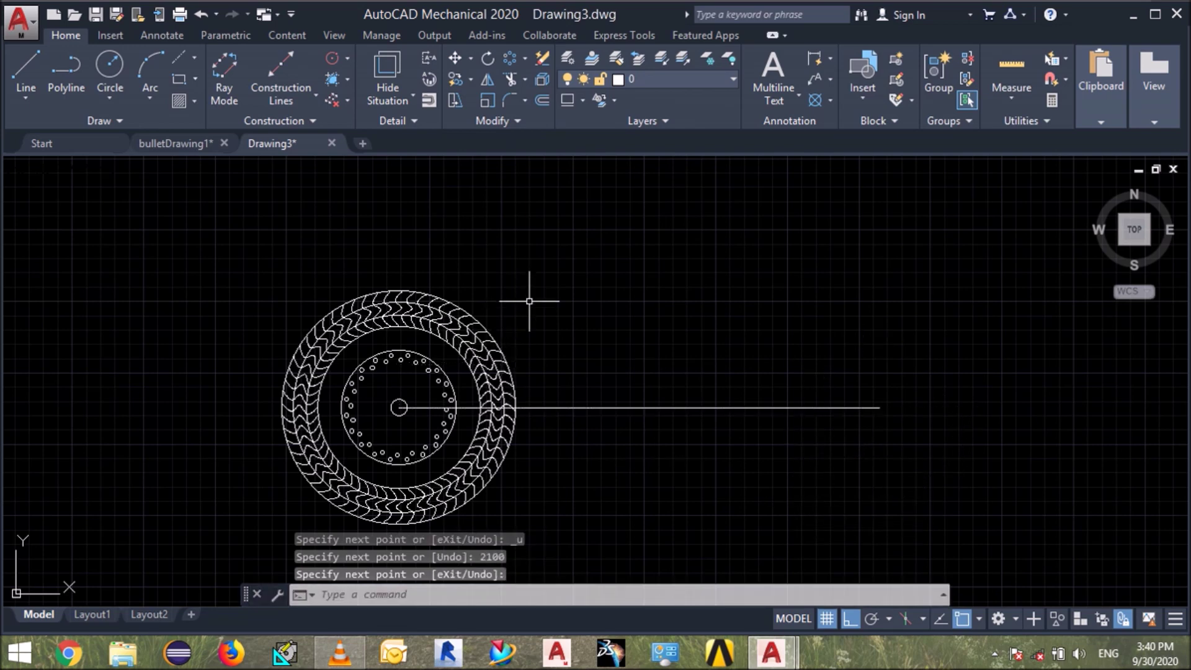
left_click(491, 330)
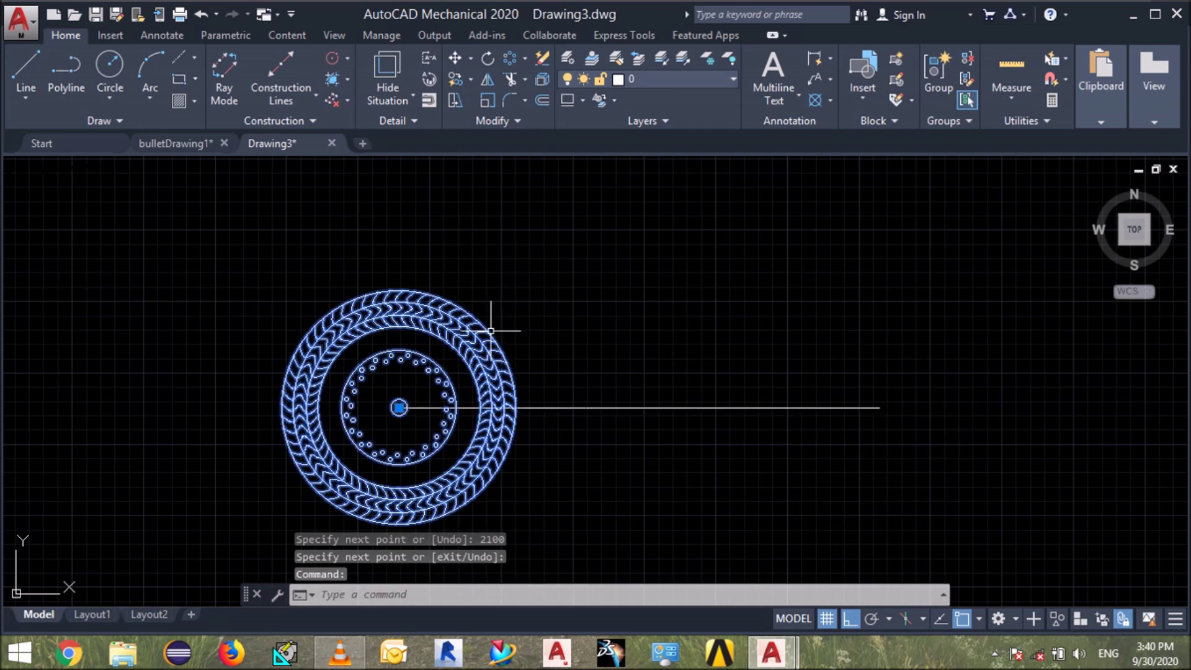
Step: Copy the wheel from its centre to the line's right end, 2100 units away
type("Co")
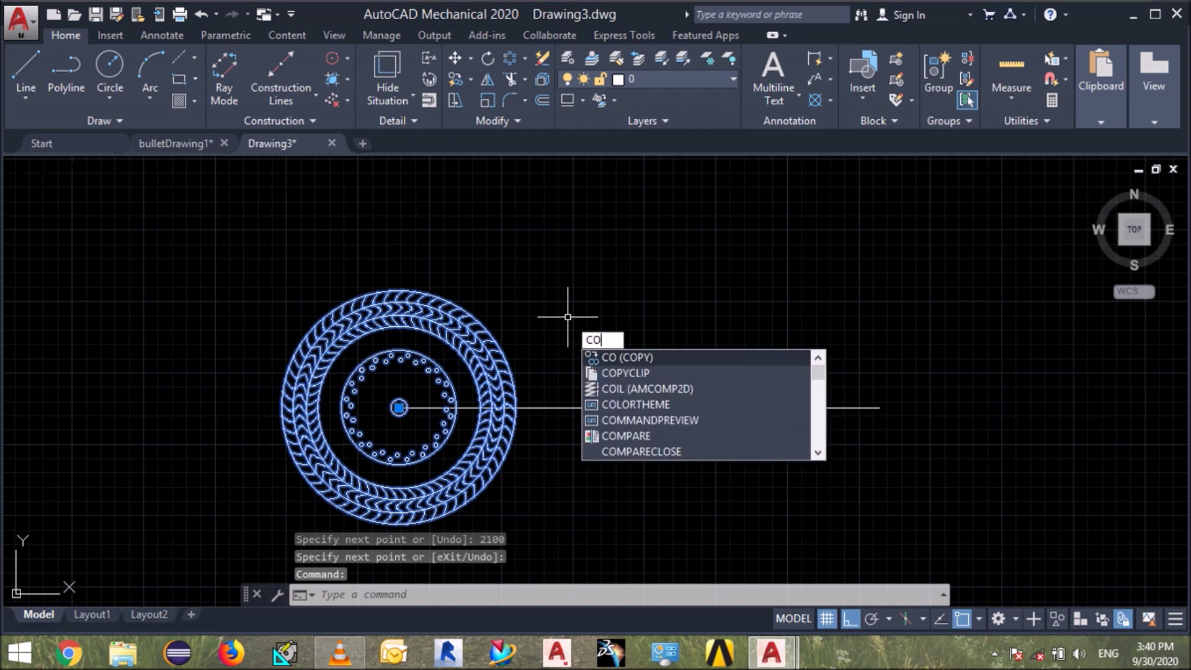
key("Return")
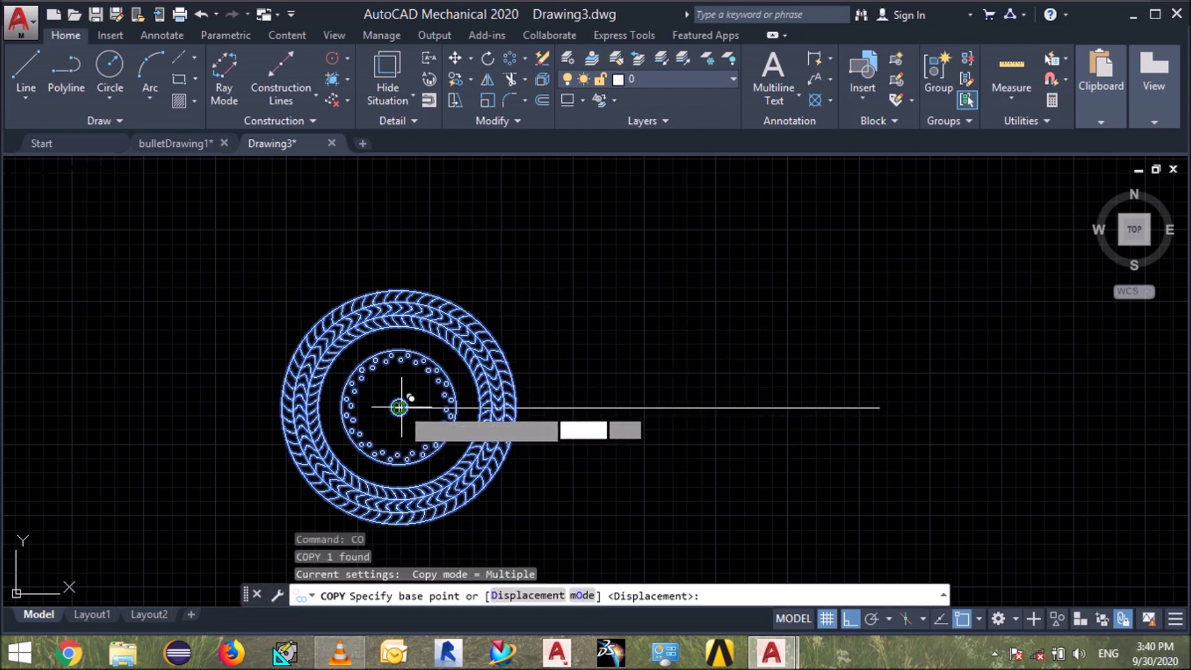
left_click(398, 408)
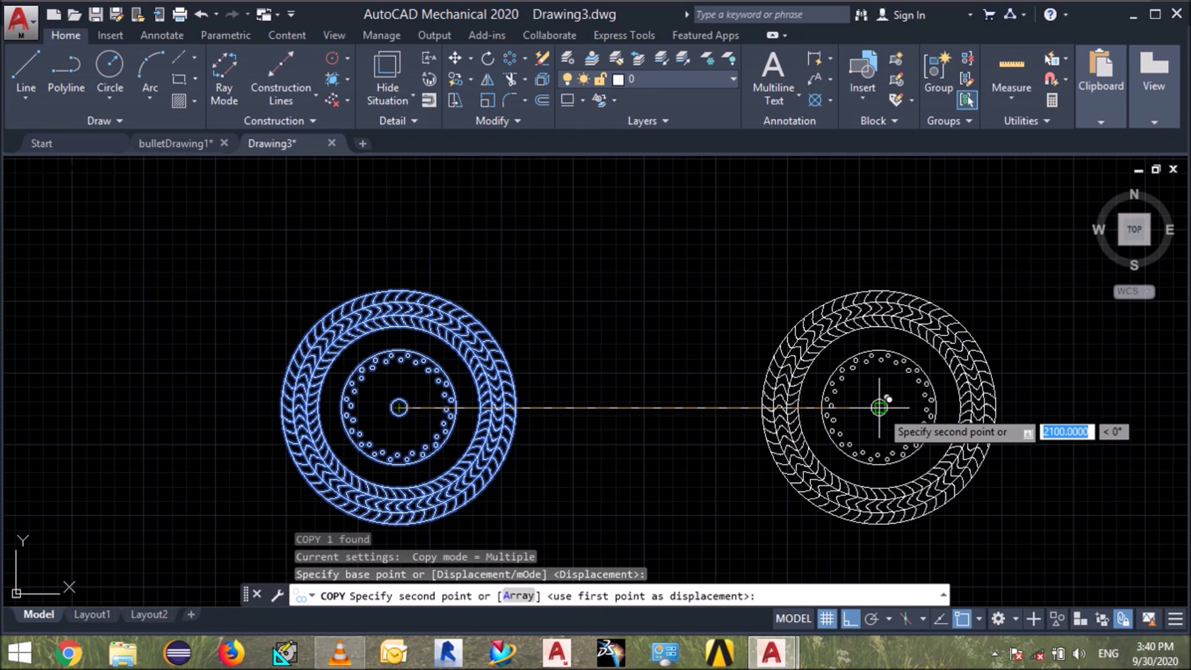
left_click(879, 408)
key("Escape")
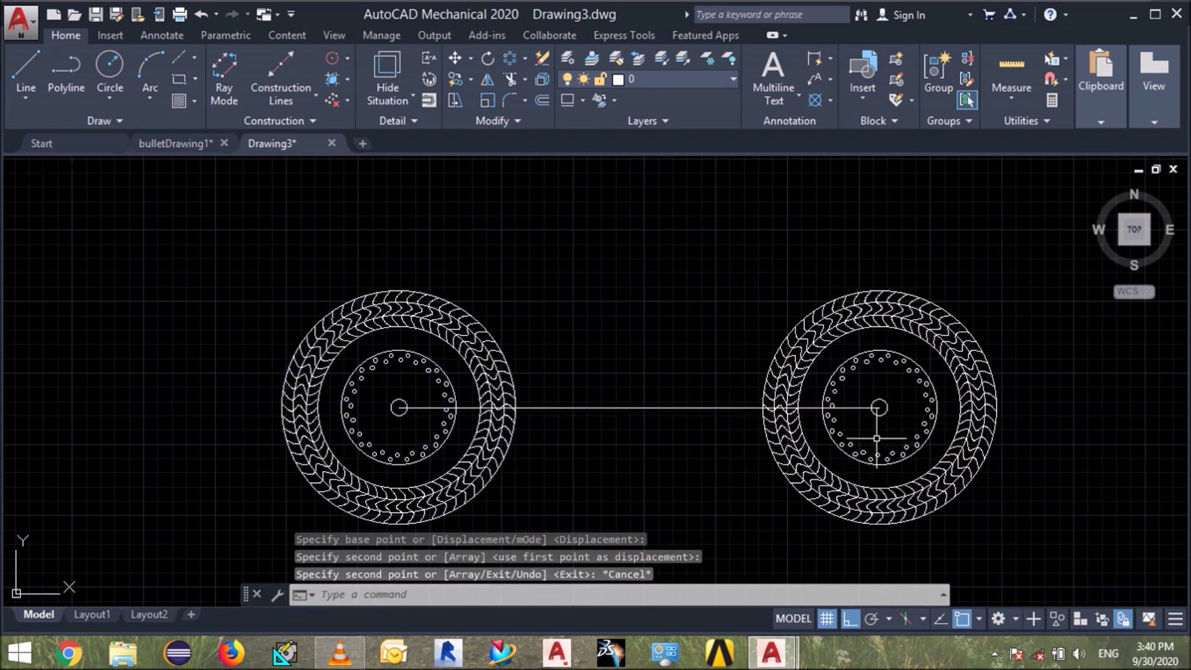
scroll(795, 444, "down", 2)
scroll(893, 391, "up", 4)
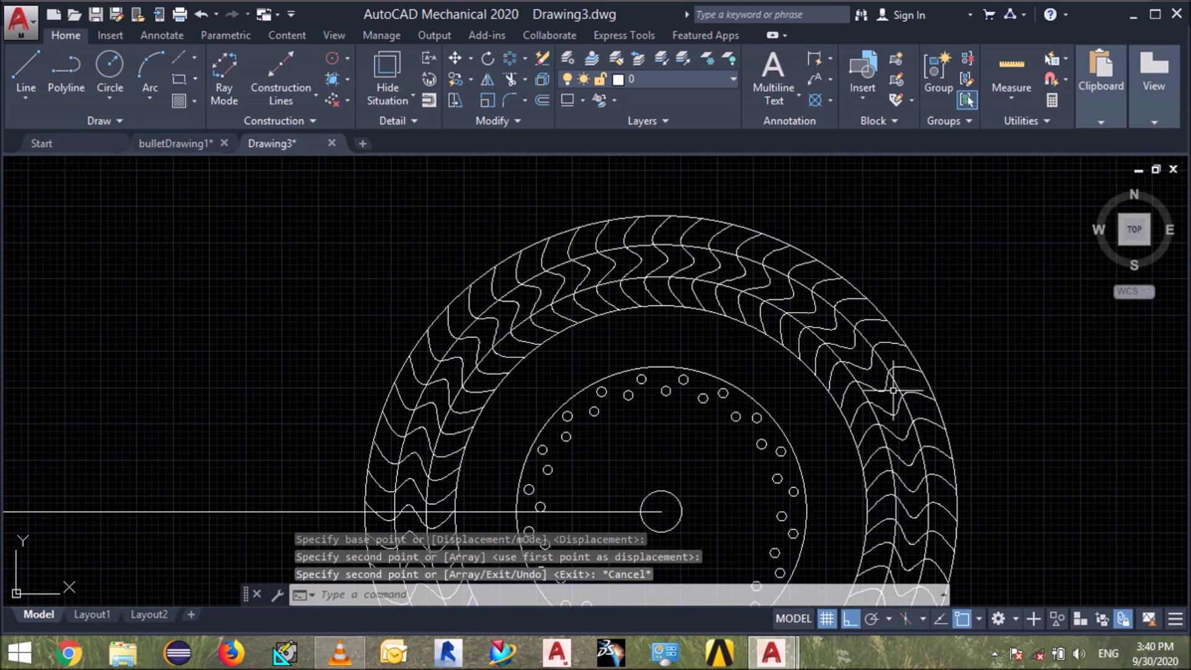
left_click(781, 236)
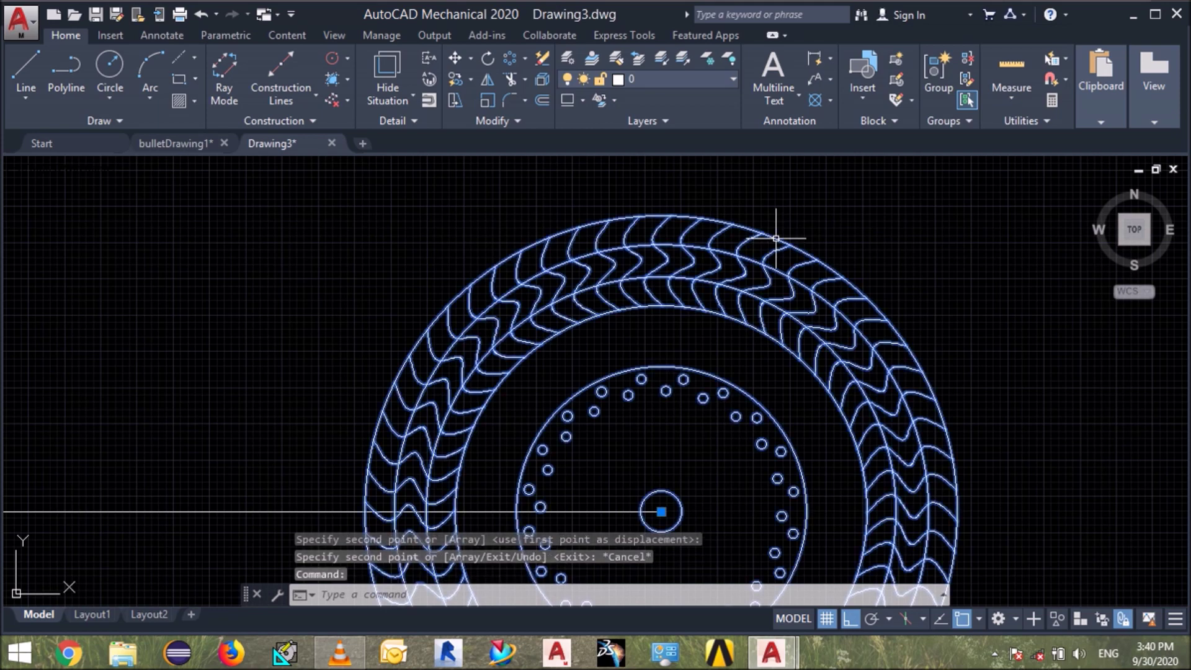
scroll(783, 219, "down", 2)
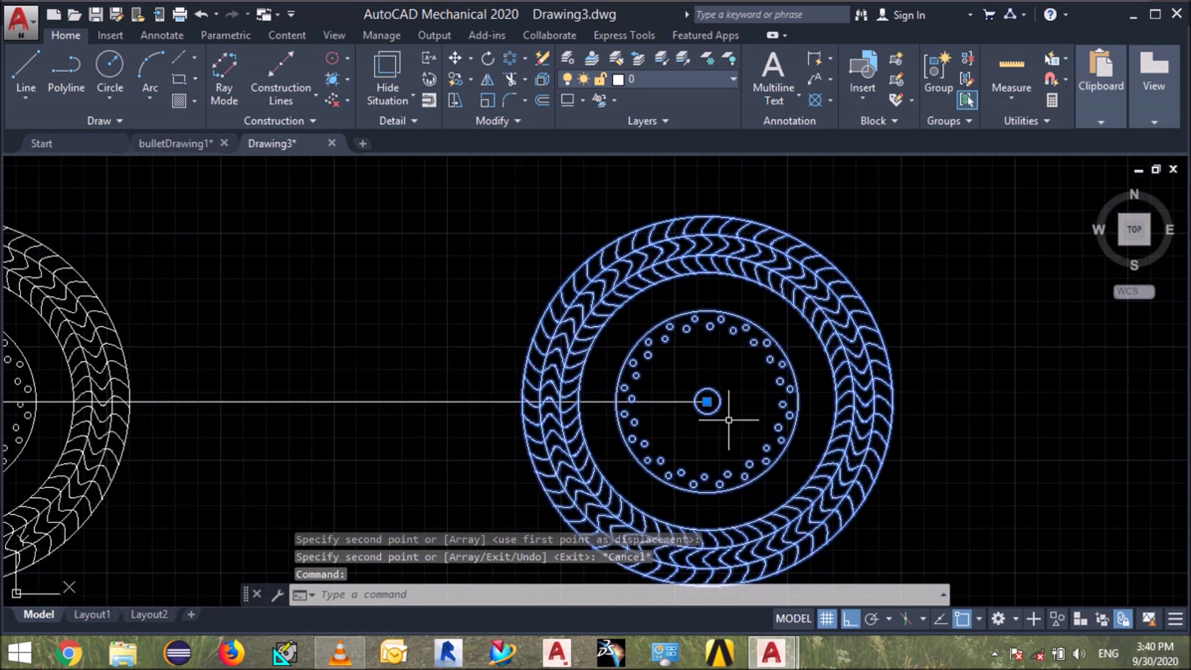
type("m")
Step: Move the copied right wheel 35 units down from its centre toward the line's end
key("Return")
scroll(726, 403, "up", 3)
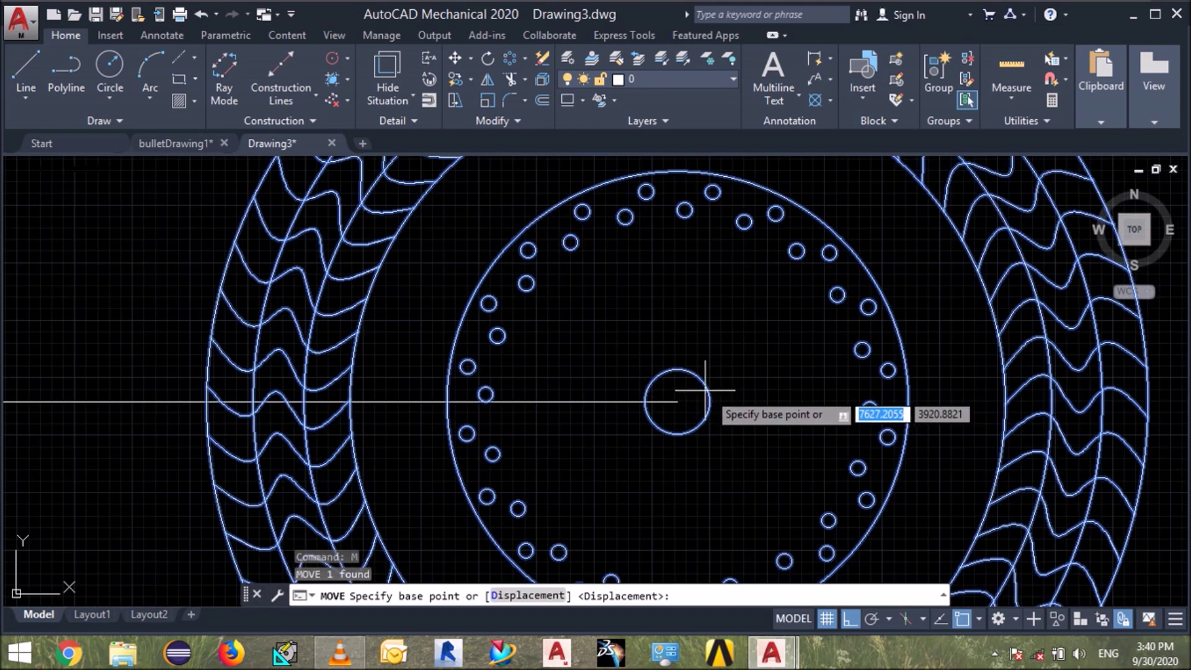
left_click(676, 370)
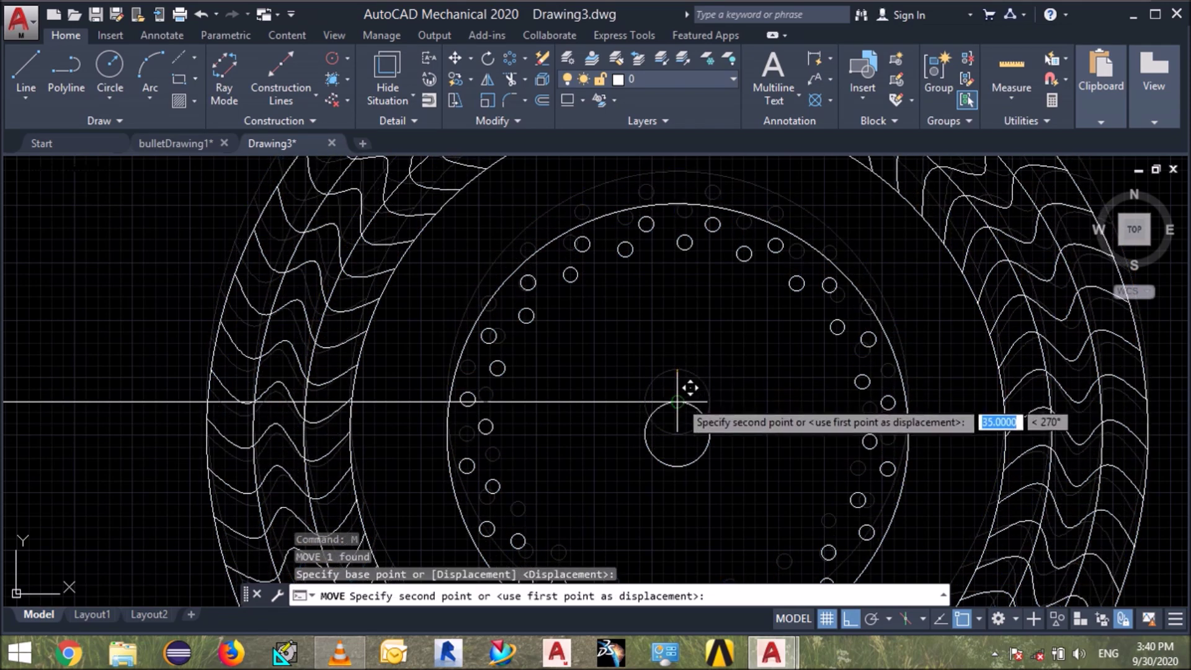
left_click(679, 402)
scroll(732, 397, "down", 2)
scroll(757, 368, "down", 4)
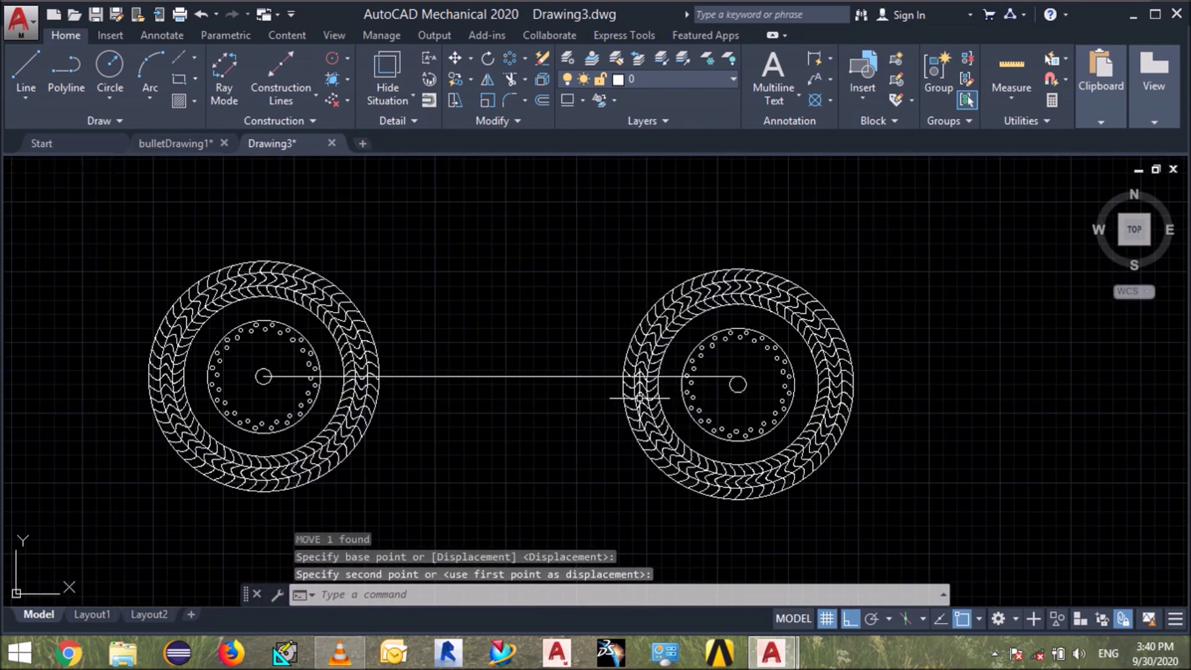
scroll(620, 403, "down", 3)
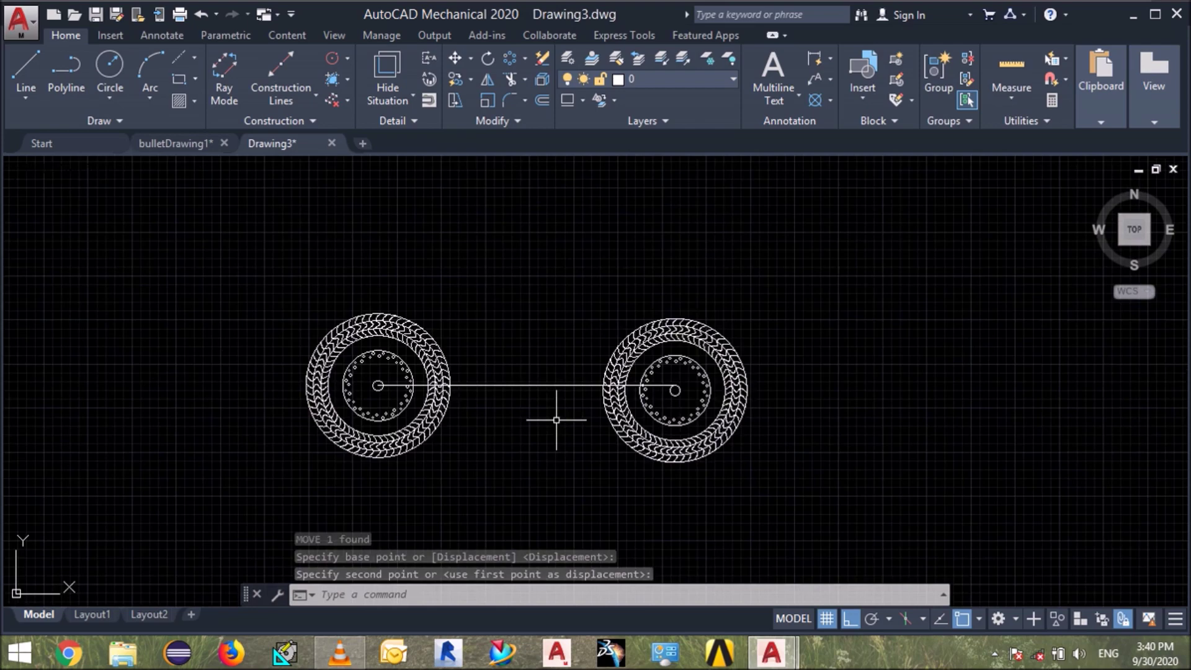
scroll(546, 416, "down", 1)
scroll(493, 356, "up", 2)
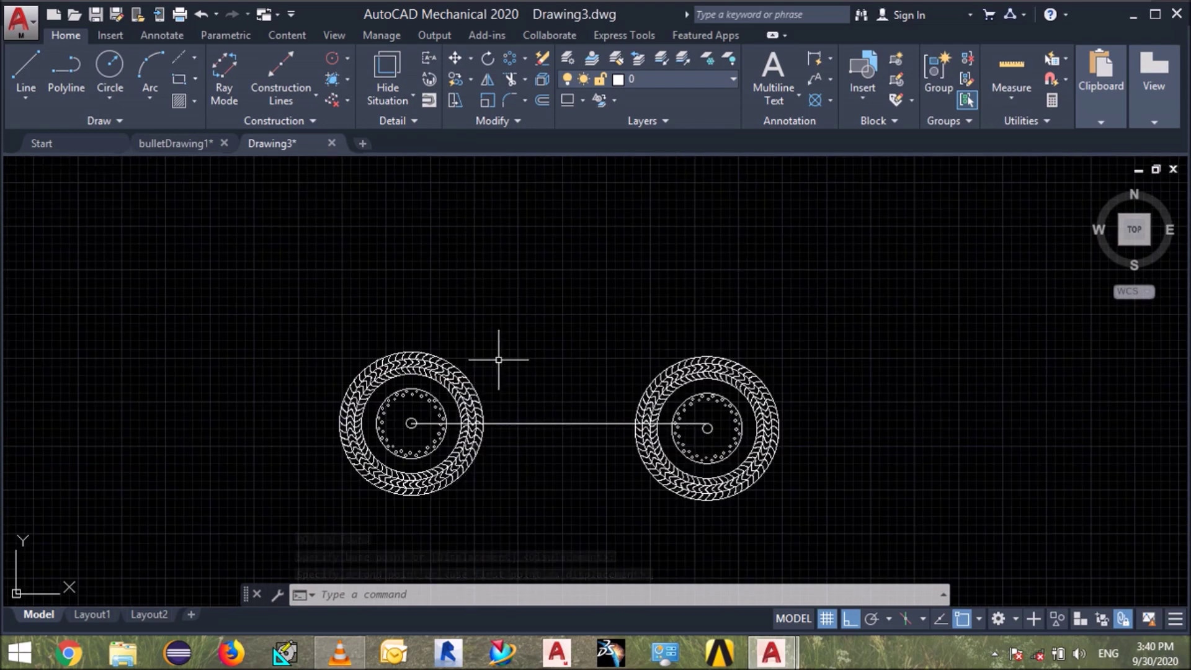
scroll(477, 416, "down", 4)
scroll(567, 406, "up", 6)
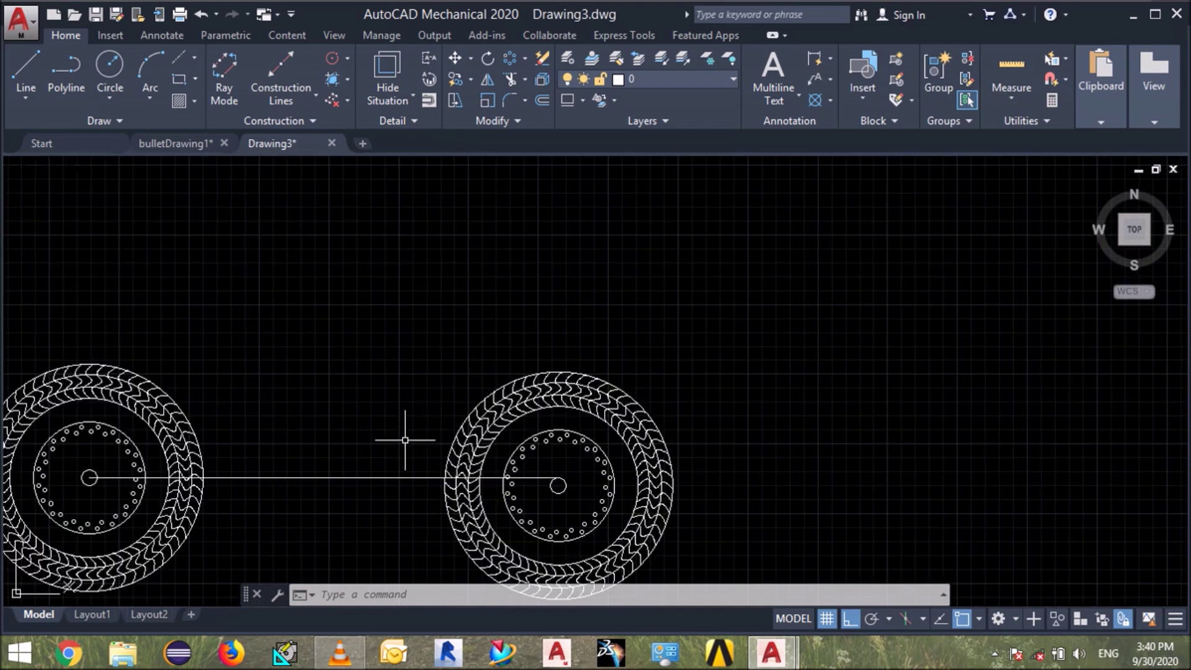
left_click(398, 478)
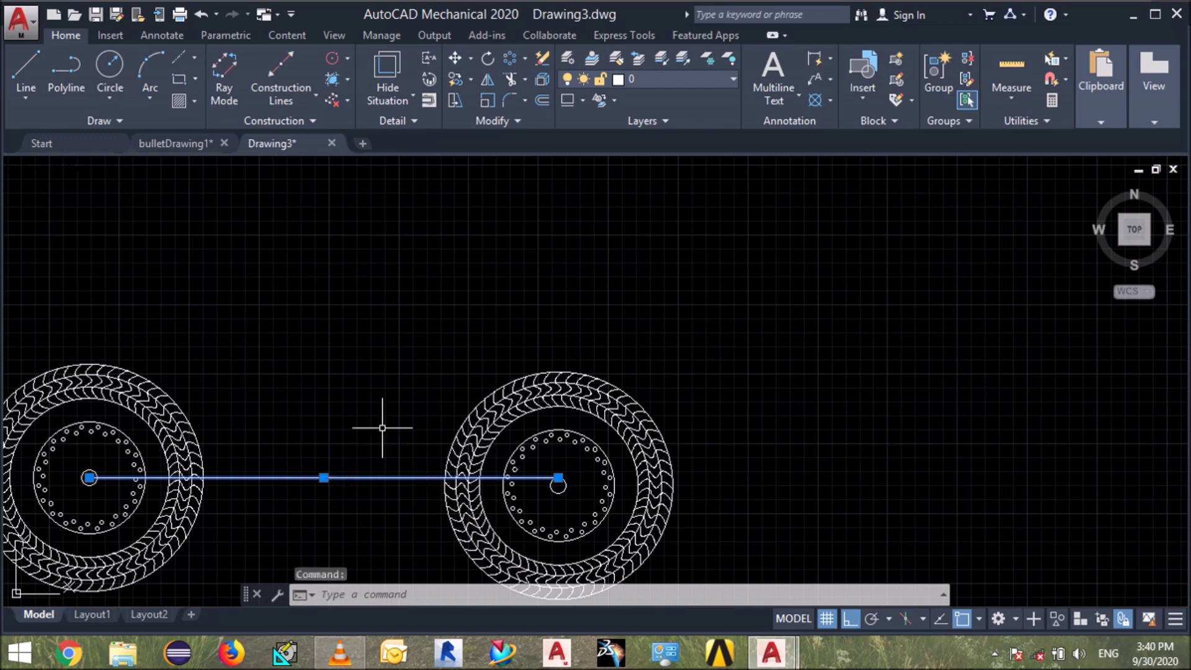
Step: Erase the horizontal line connecting the two wheel centres
key("Delete")
scroll(439, 338, "down", 5)
scroll(434, 337, "up", 3)
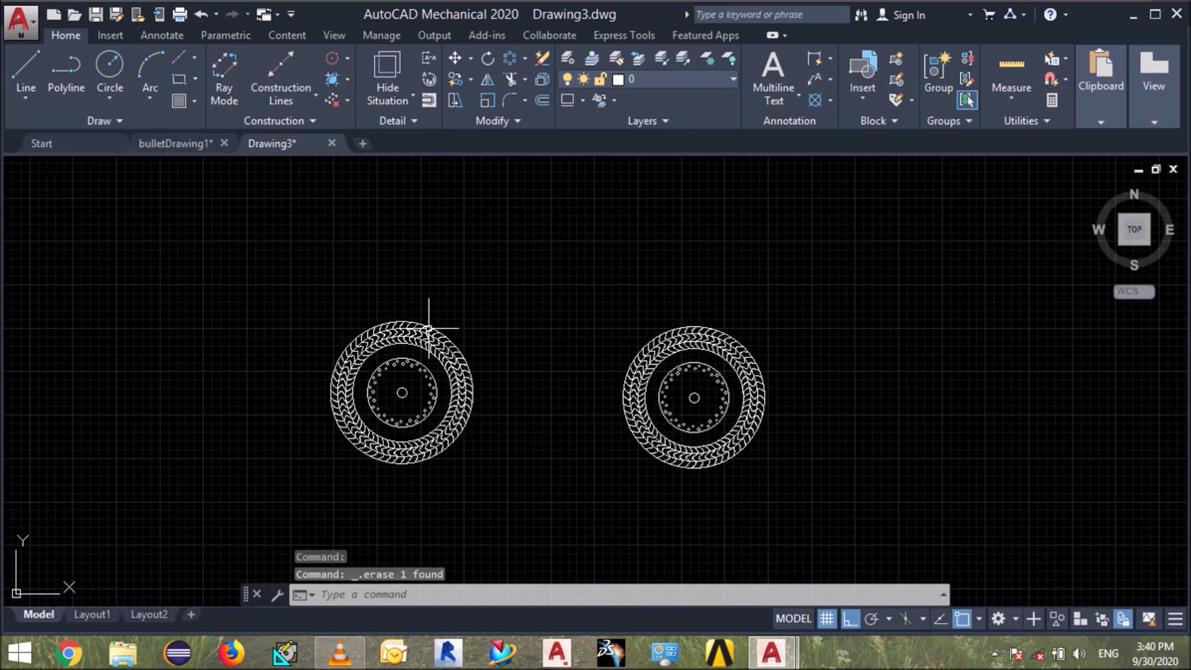
scroll(471, 424, "down", 2)
scroll(471, 425, "up", 2)
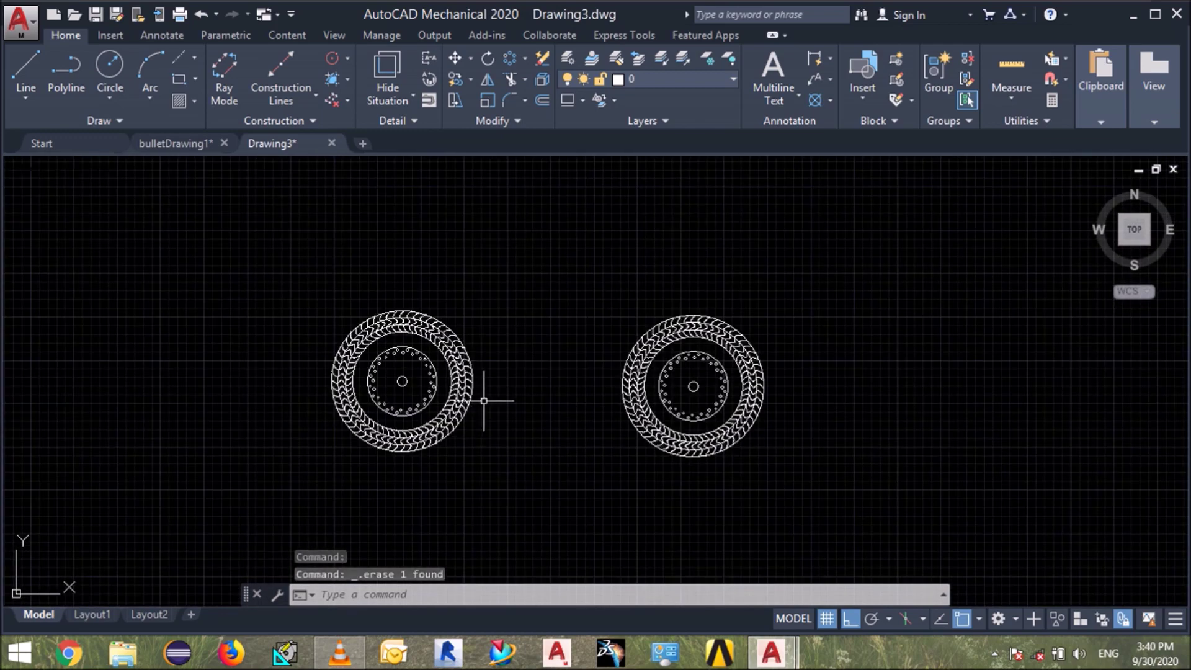
scroll(486, 399, "down", 2)
scroll(486, 398, "up", 4)
scroll(486, 399, "down", 2)
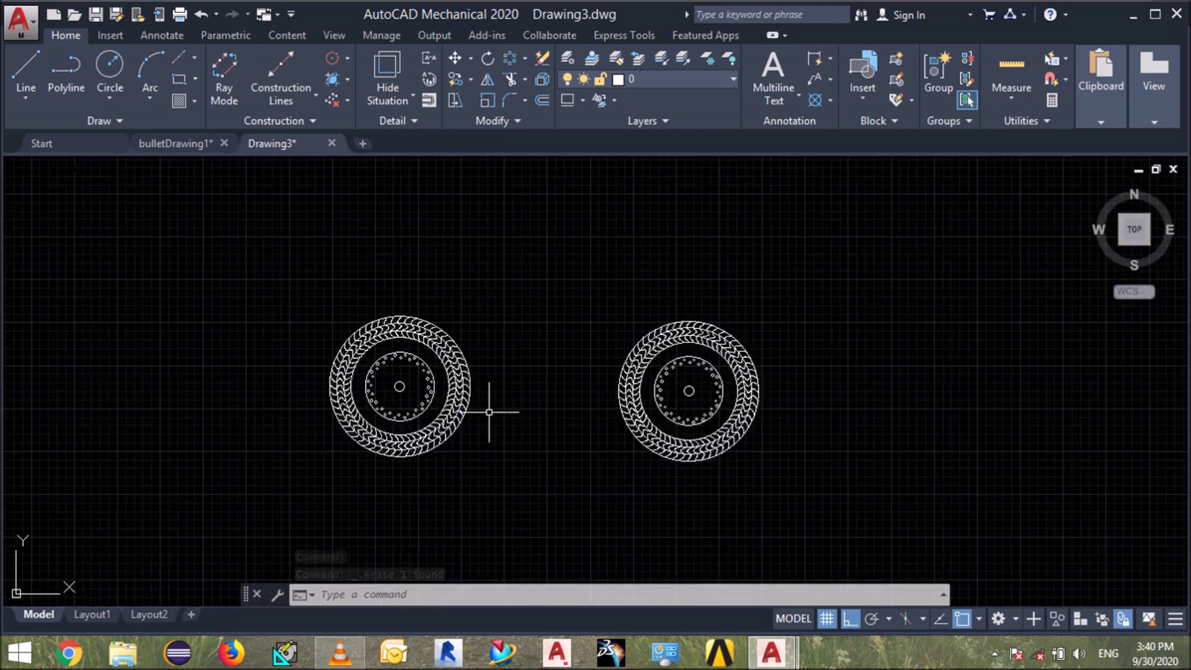
scroll(486, 415, "up", 2)
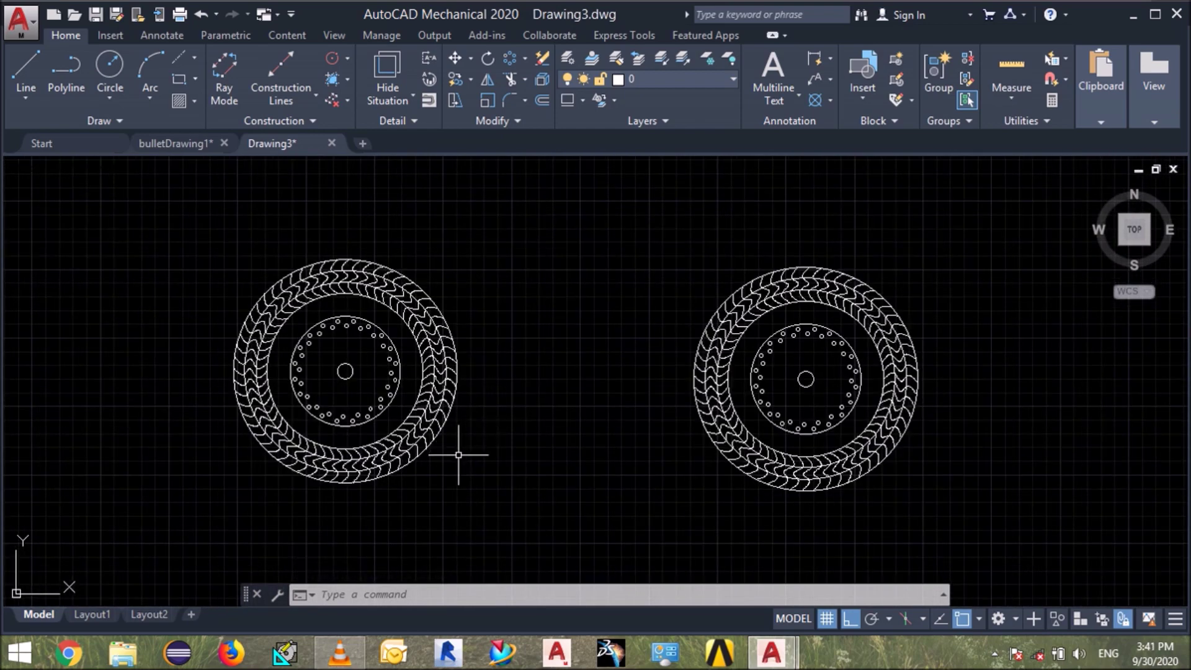